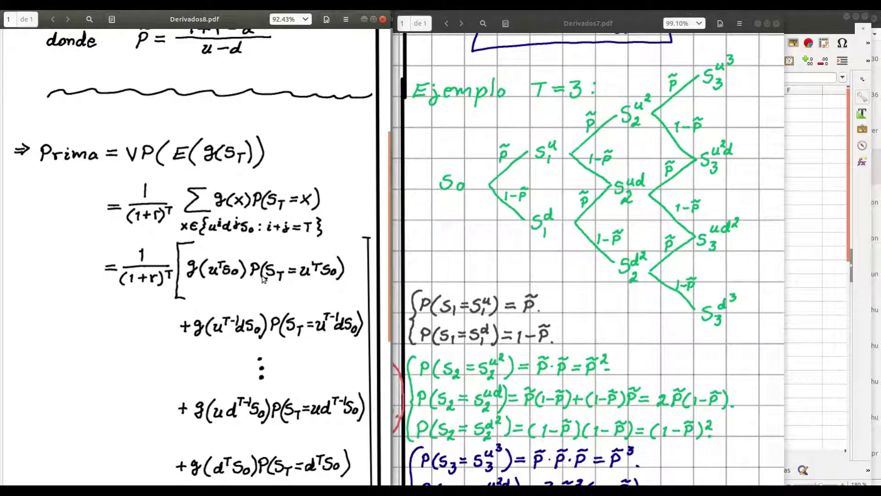
Scroll Derivados8.pdf up to the 'En general' binomial formula and raise the valuation spreadsheet
scroll(264, 279, up, 5)
scroll(264, 279, up, 3)
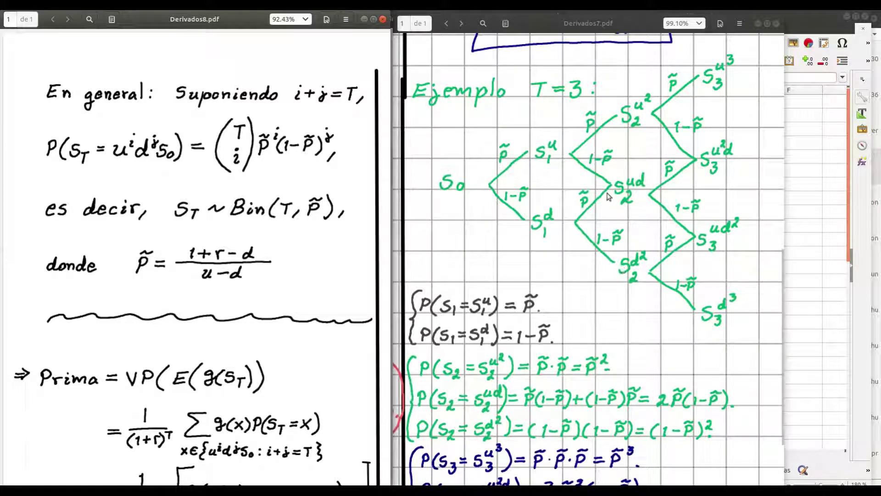
click(808, 204)
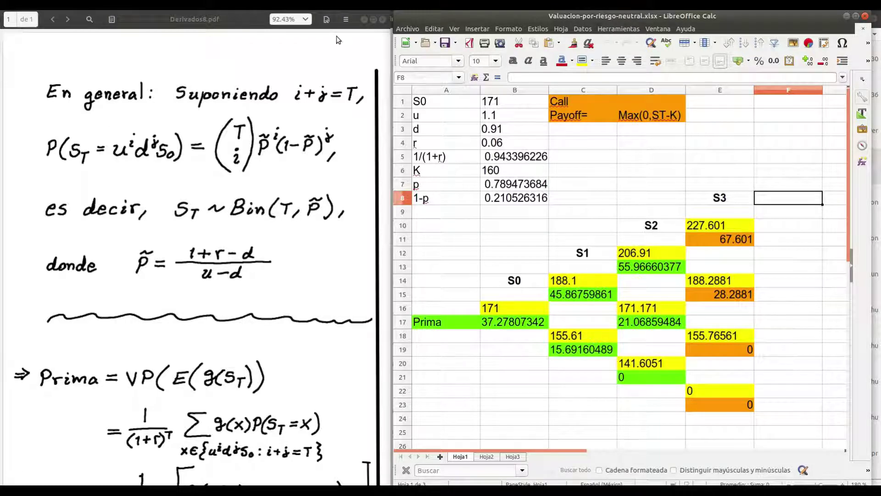
Maximize the Calc spreadsheet, dock Derivados8.pdf on the right half, and return to the sheet
drag(234, 26, 232, 23)
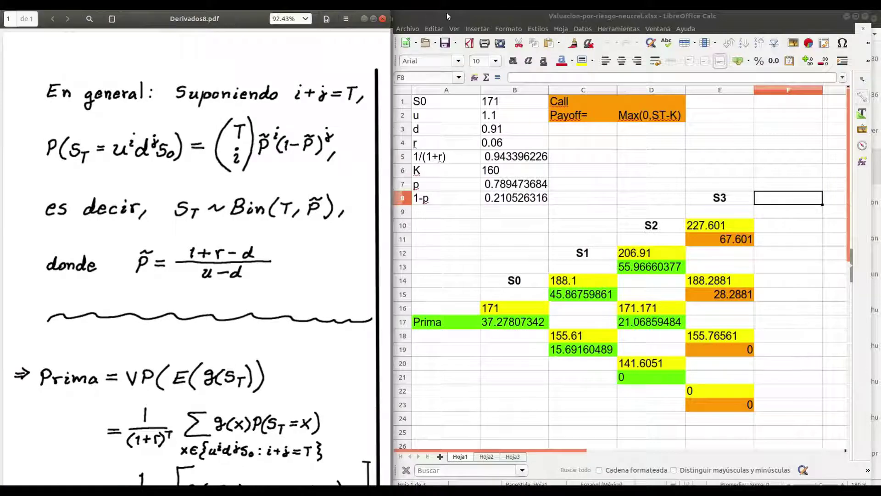
click(857, 16)
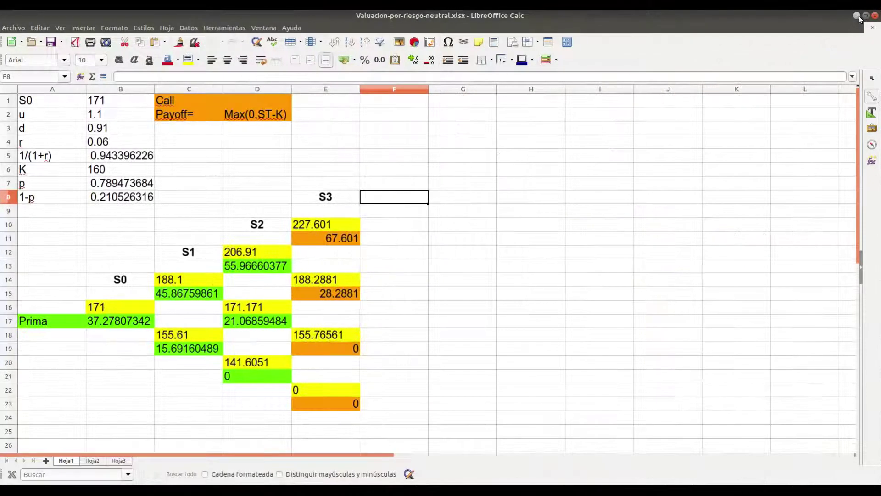
key(alt+Tab)
drag(218, 20, 675, 20)
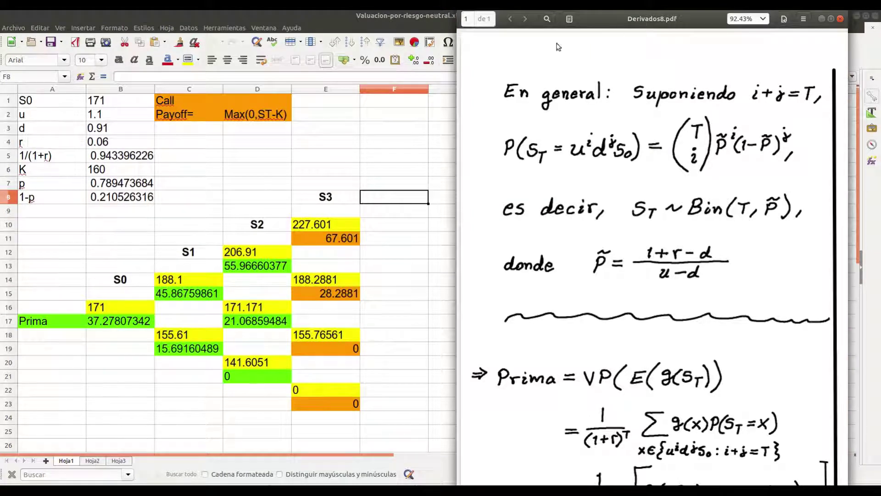
click(125, 102)
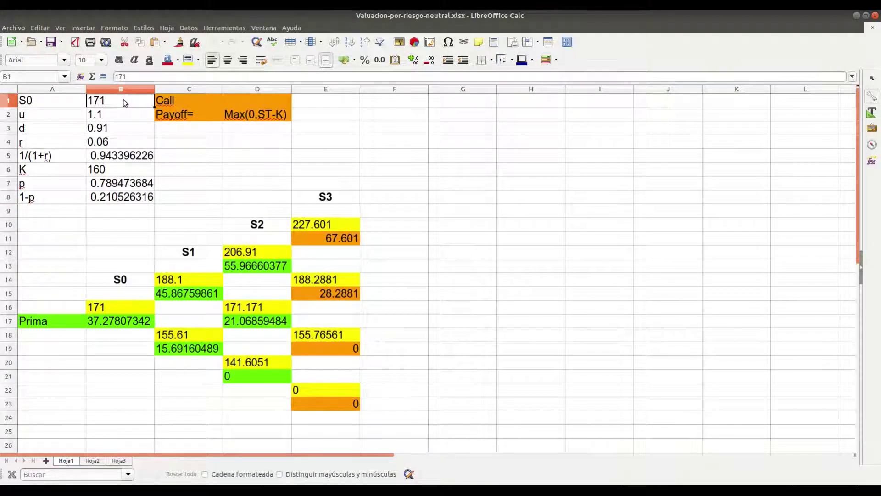
Make the 1/(1+r) label and value in A5:B5 bold
key(Down)
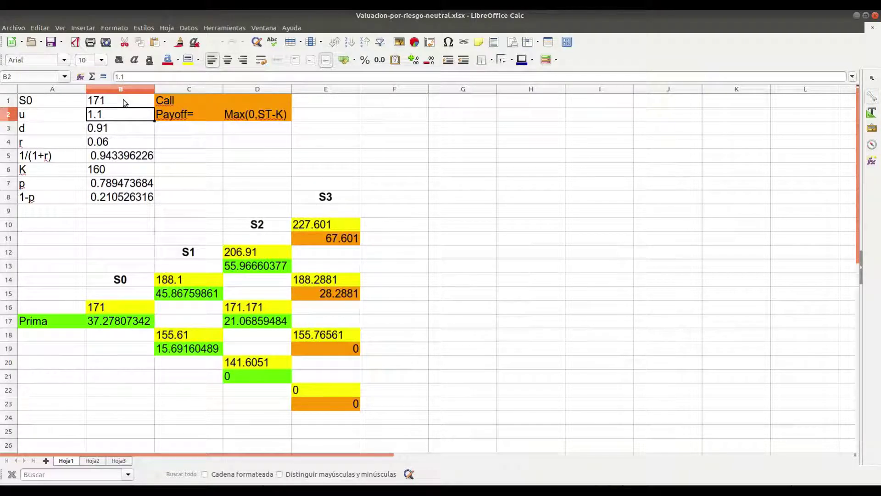
key(Down)
key(Down)
key(Down)
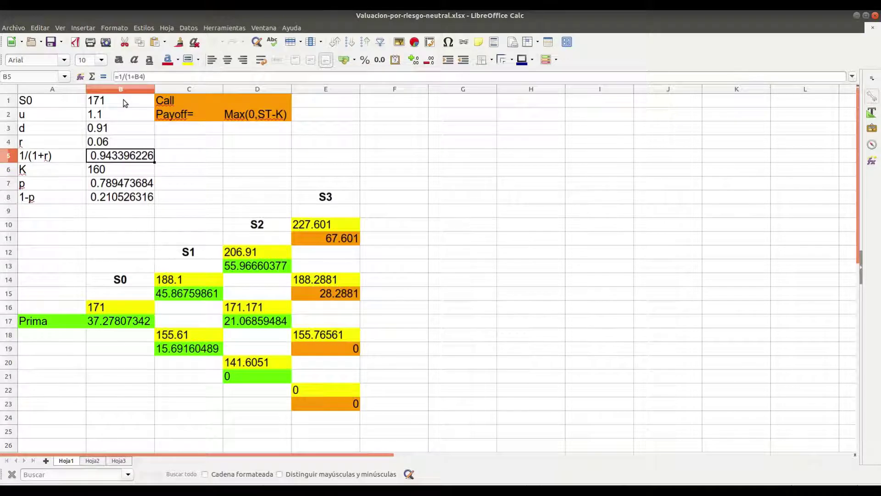
key(Down)
key(Up)
key(Left)
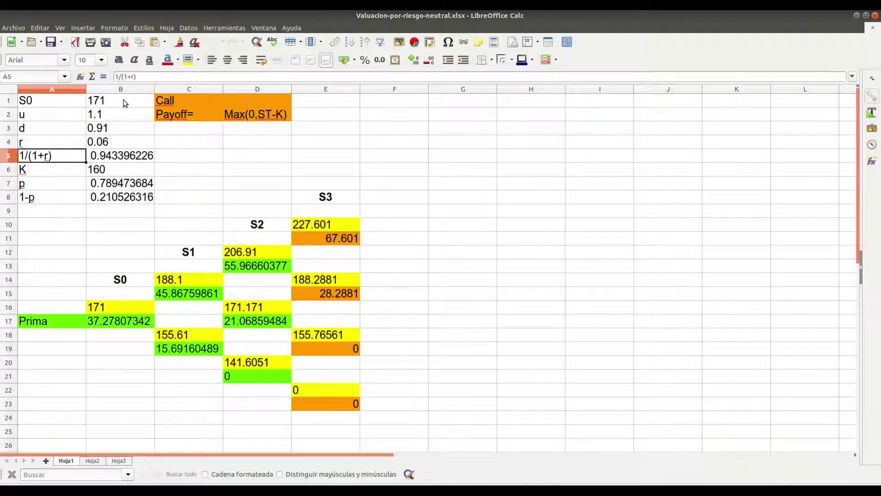
key(shift+Right)
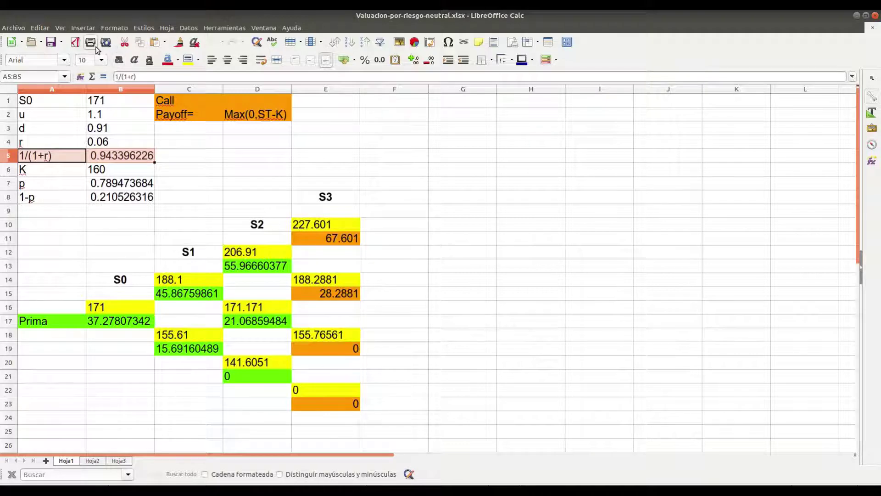
click(119, 64)
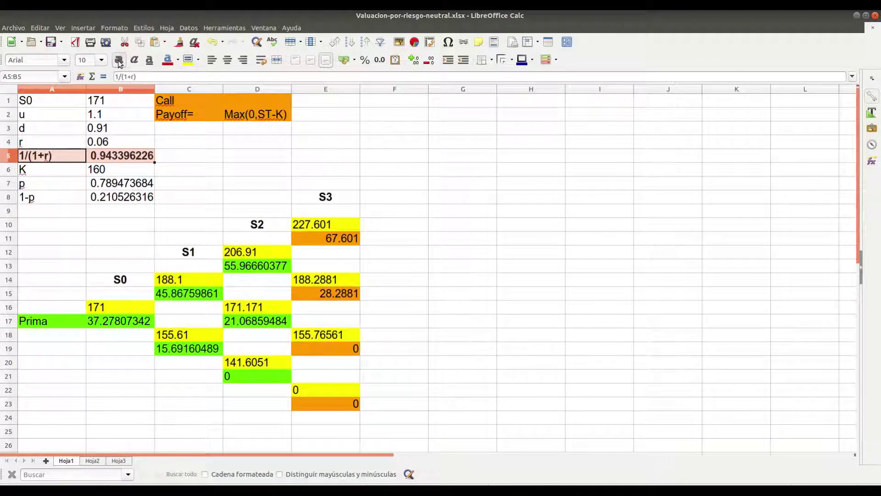
Open B7's p formula =(1+B4-B3)/(B2-B3) to compare it with the notes PDF
key(Right)
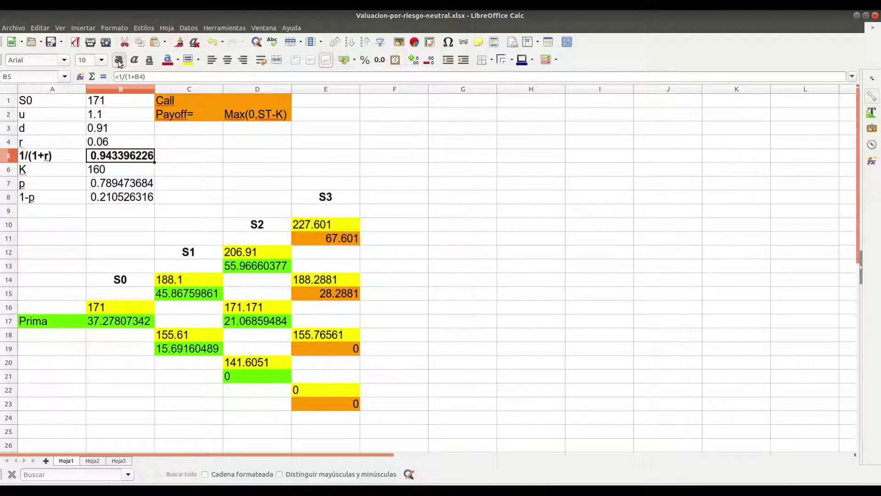
key(Down)
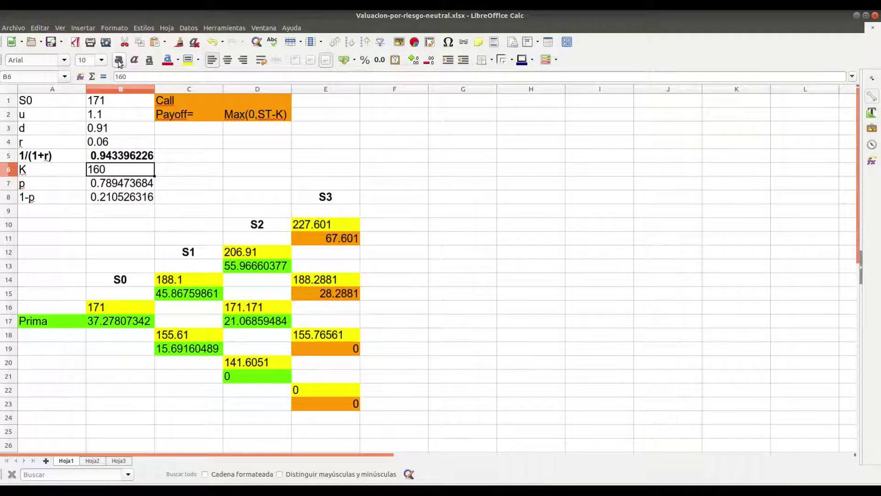
key(Down)
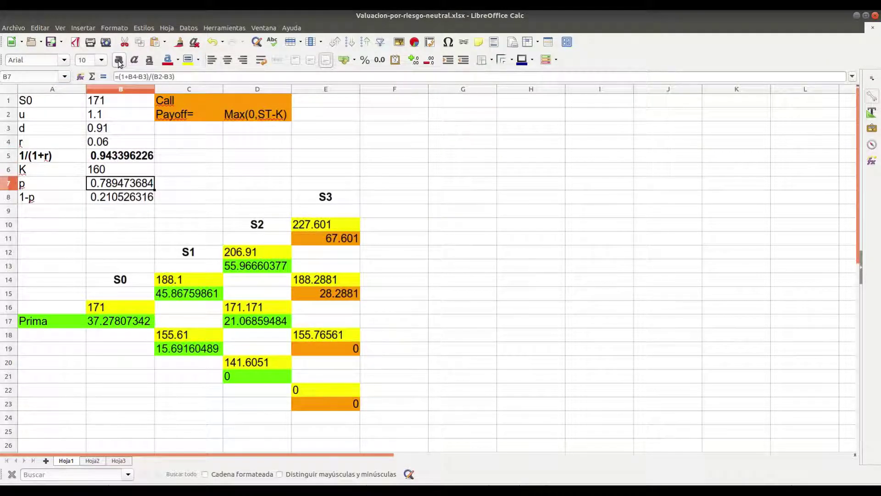
double_click(122, 186)
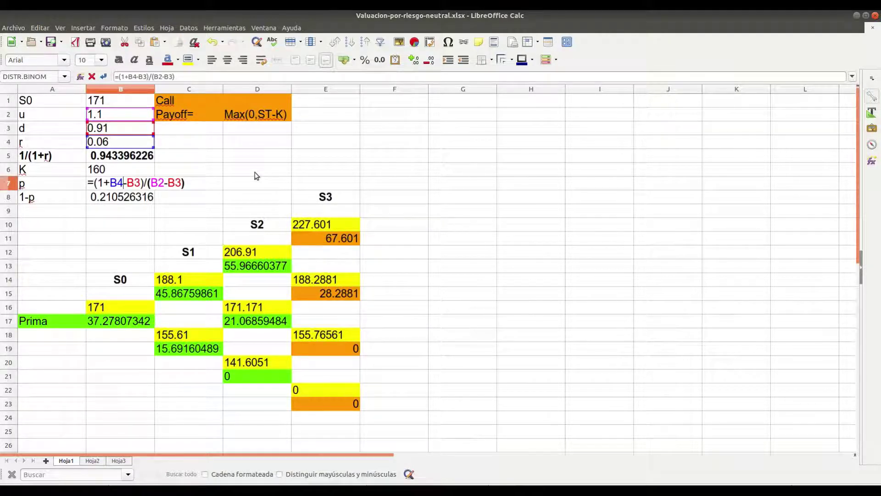
key(alt+Tab)
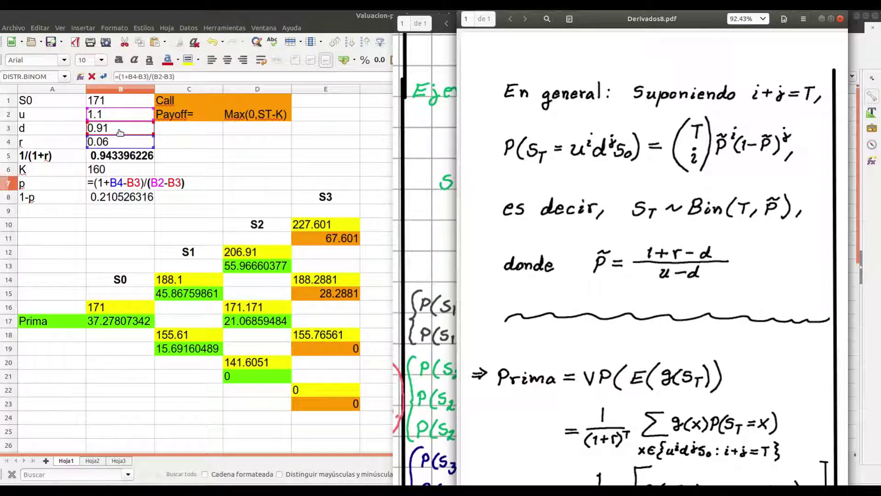
Check the notes' p̃ formulas and T=3 tree, then leave B7's p formula unchanged
key(Page_Down)
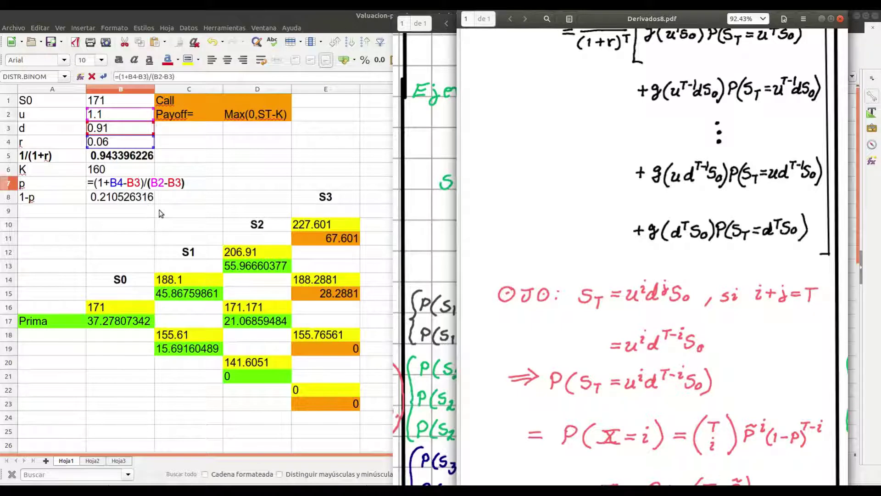
key(Up)
key(Right)
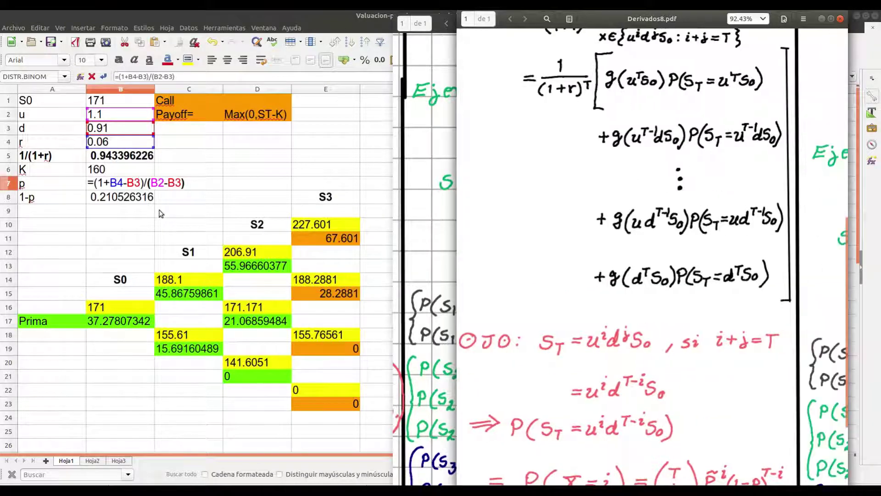
key(Right)
key(Right)
key(Right)
key(Right)
key(Right)
key(Right)
key(Right)
key(Right)
key(Right)
key(Up)
key(Up)
key(Up)
key(Up)
key(Up)
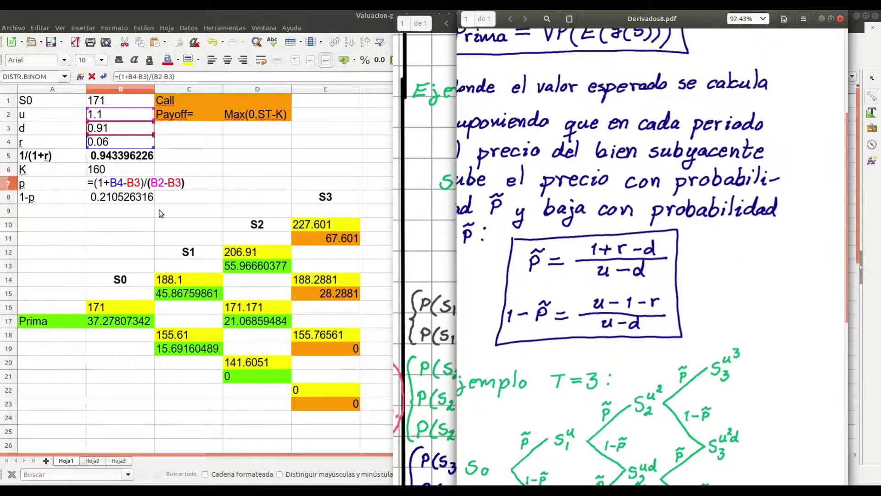
key(Left)
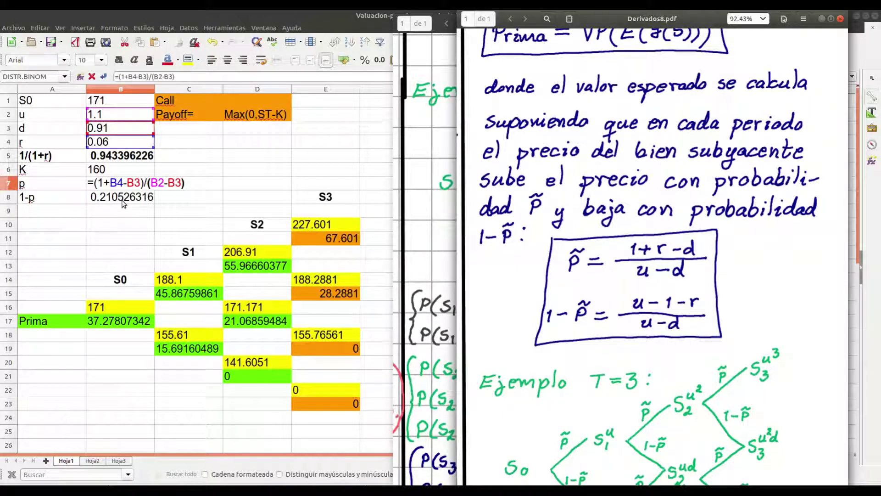
click(102, 183)
key(Return)
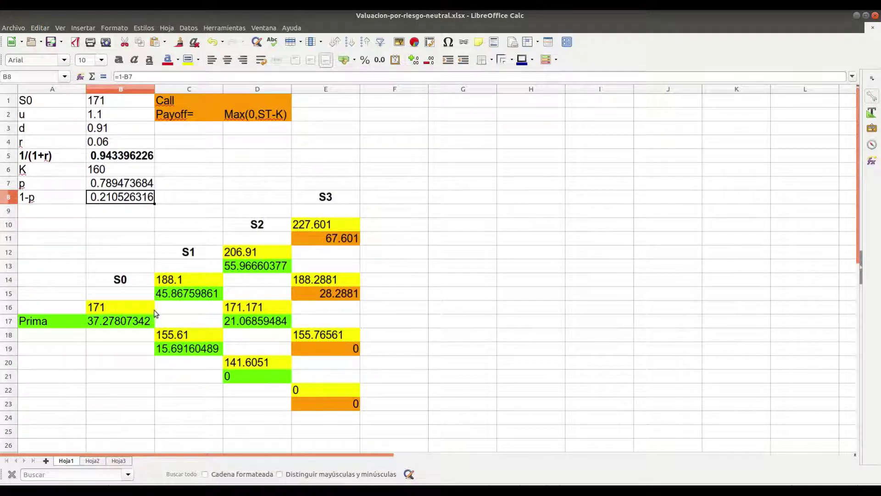
Review the S0 node in B16 and the payoff formulas in E11, E15 and E19
click(130, 307)
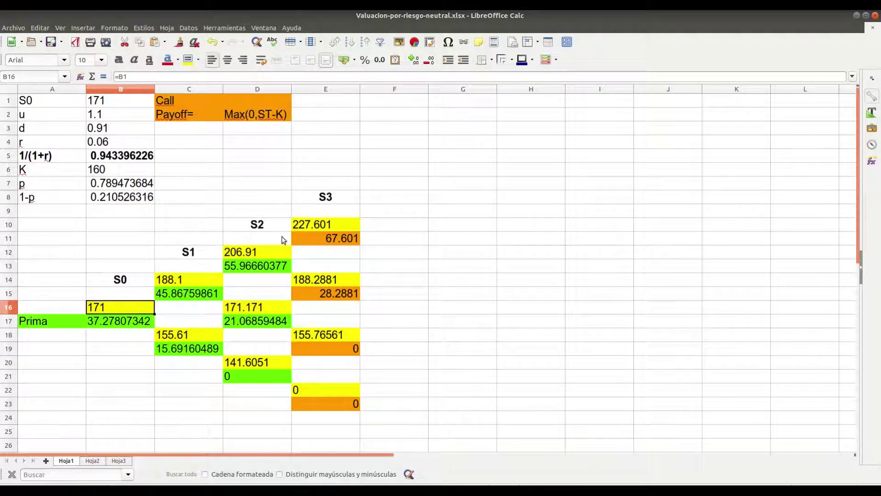
click(334, 242)
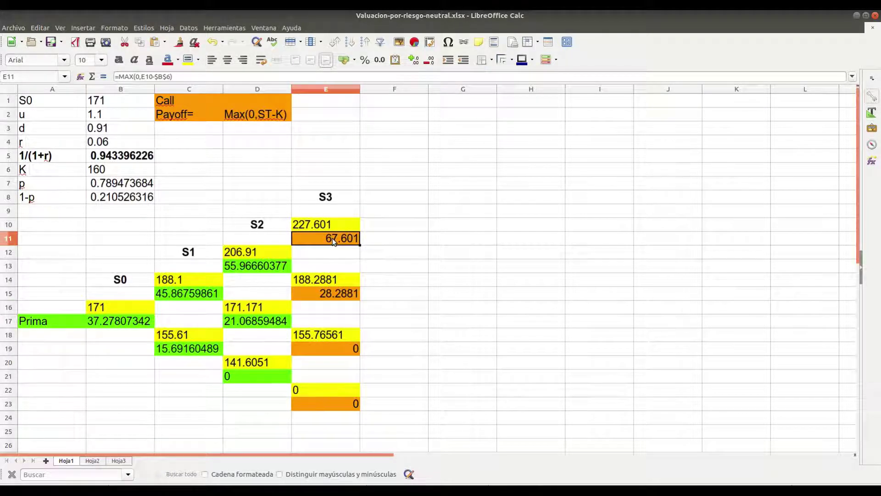
key(Down)
key(Down)
key(Down)
key(Down)
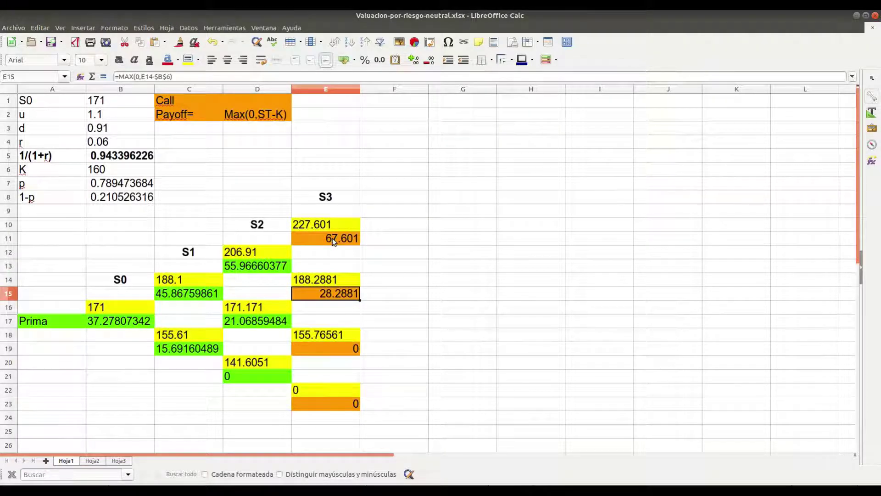
key(Down)
key(Down)
key(Down)
key(Down)
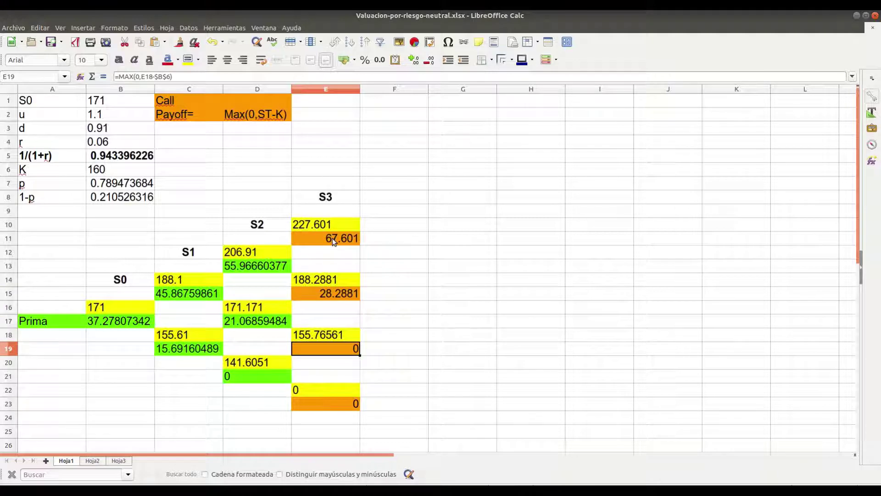
key(Up)
key(Up)
key(Up)
key(Up)
key(Up)
key(Up)
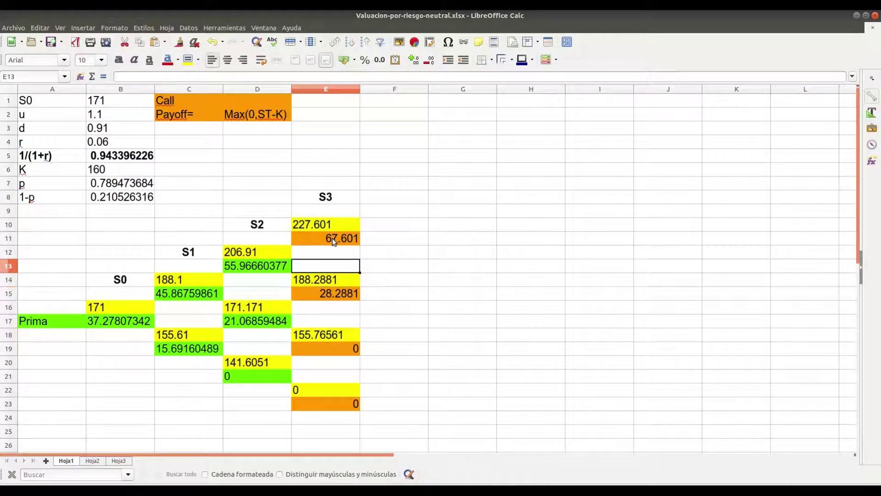
Inspect E10's price formula and D13's option-value formula beside the notes PDF
click(332, 226)
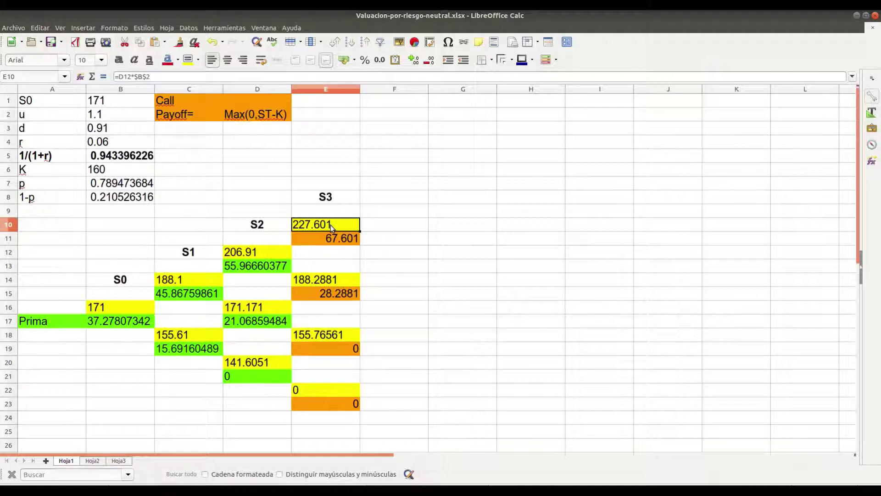
key(Down)
key(Left)
key(Down)
key(Down)
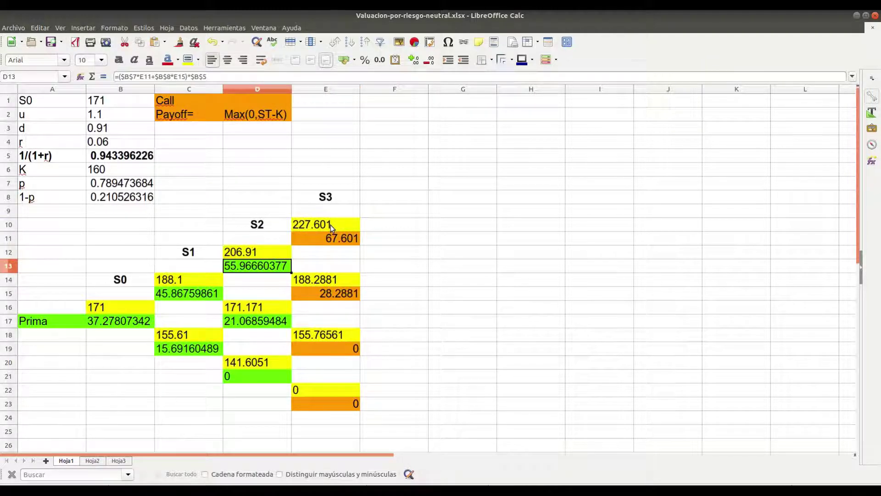
double_click(265, 269)
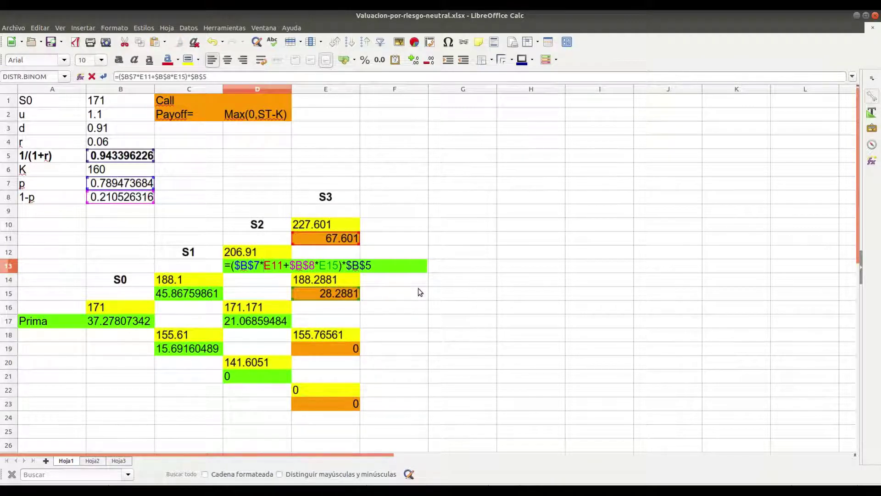
key(alt+Tab)
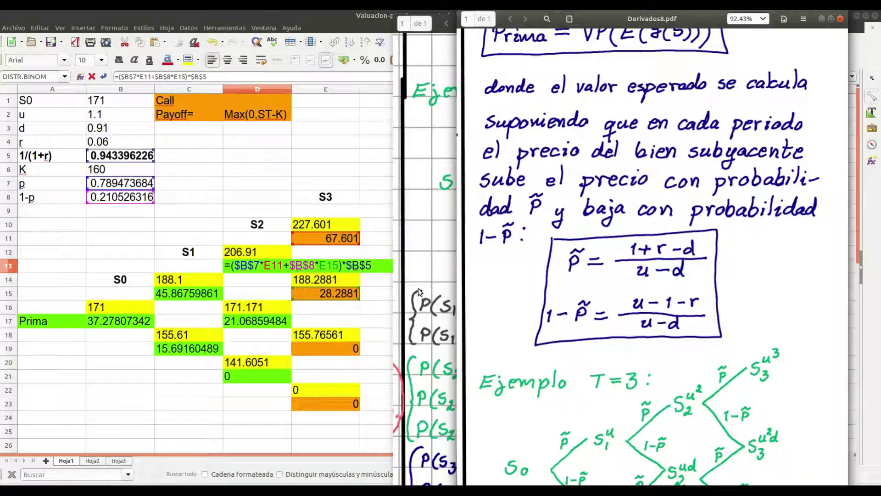
Review the Prima derivation and general binomial lines in Derivados8.pdf, then bring up Derivados7.pdf
key(Left)
key(Left)
key(Left)
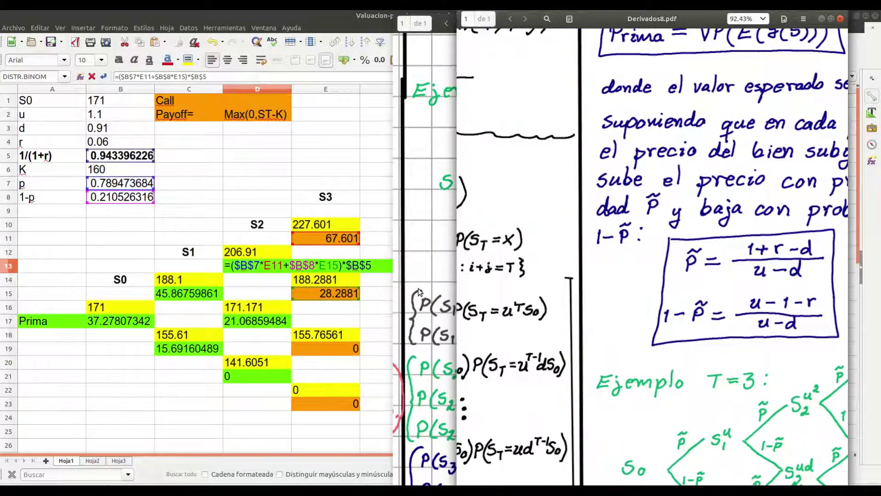
key(Up)
key(Up)
key(Up)
key(Up)
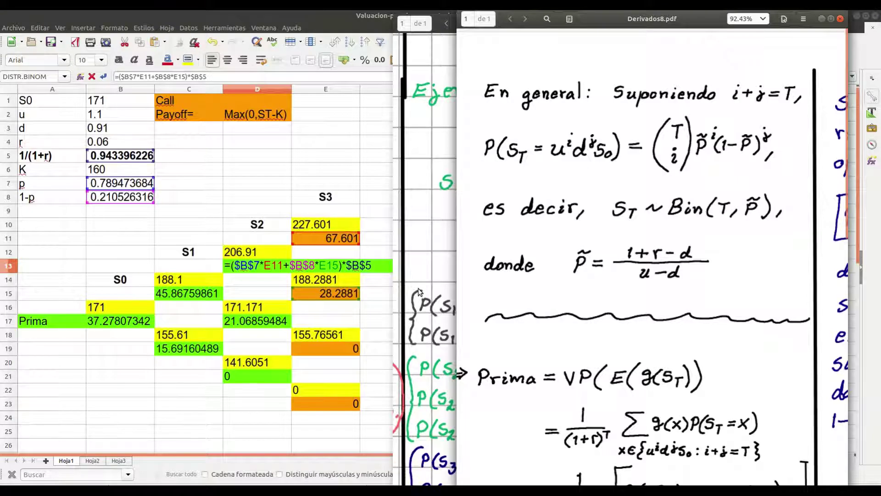
key(Down)
key(Down)
key(Down)
key(Down)
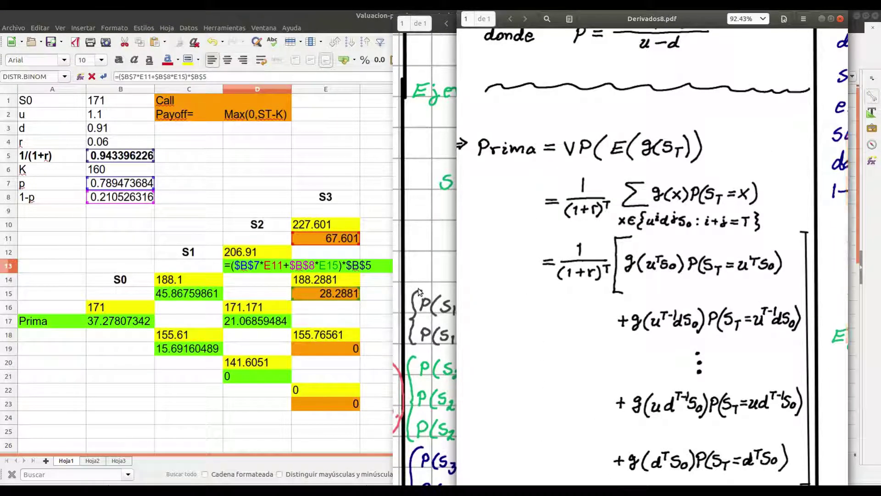
key(alt+Tab)
key(alt+shift+Tab)
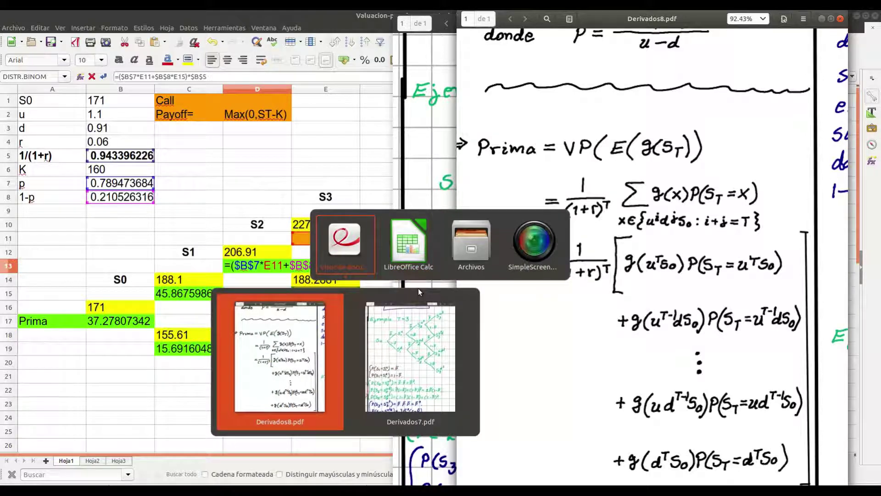
key(Right)
Scroll through Derivados7.pdf's Prima and p̃ derivation, then resume editing D13's formula
scroll(418, 288, down, 5)
scroll(417, 289, up, 4)
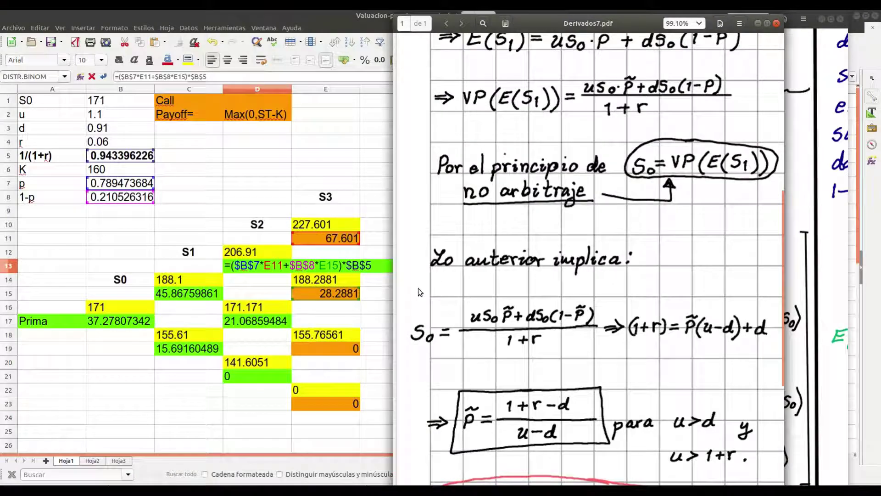
scroll(418, 289, down, 8)
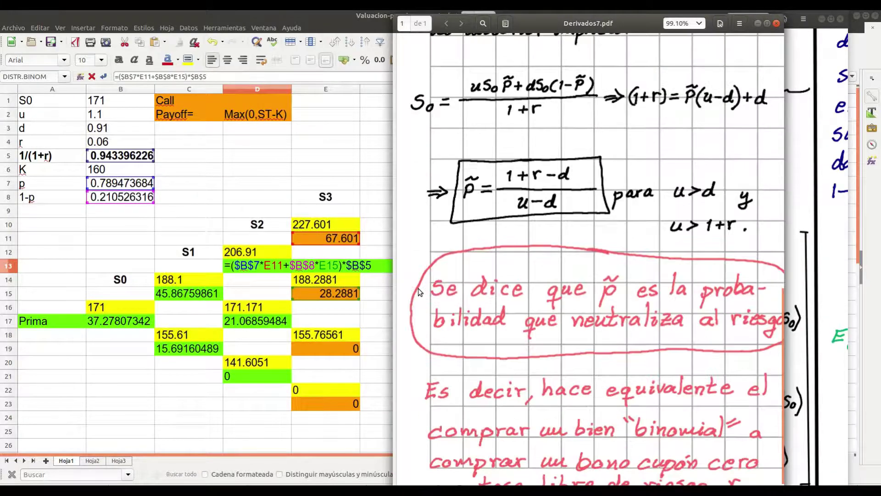
scroll(418, 289, up, 3)
scroll(418, 292, up, 6)
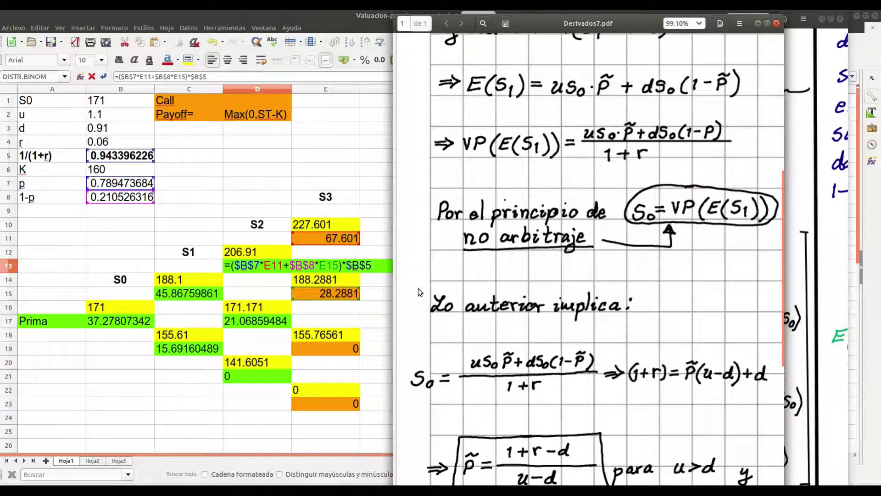
scroll(419, 291, right, 5)
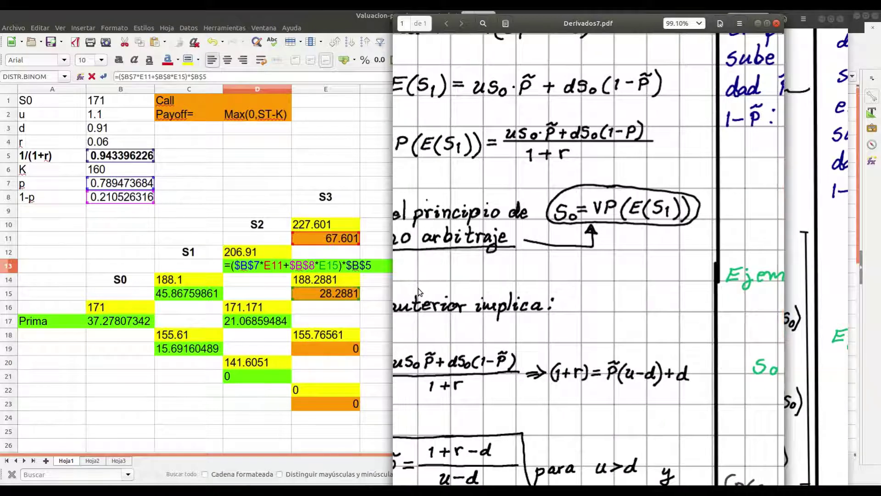
scroll(417, 288, left, 3)
scroll(418, 289, left, 2)
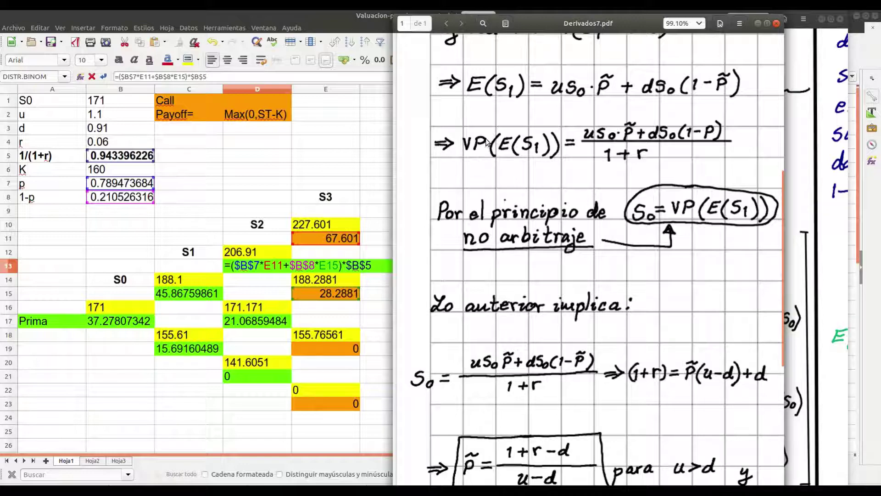
scroll(487, 142, up, 2)
scroll(488, 142, up, 10)
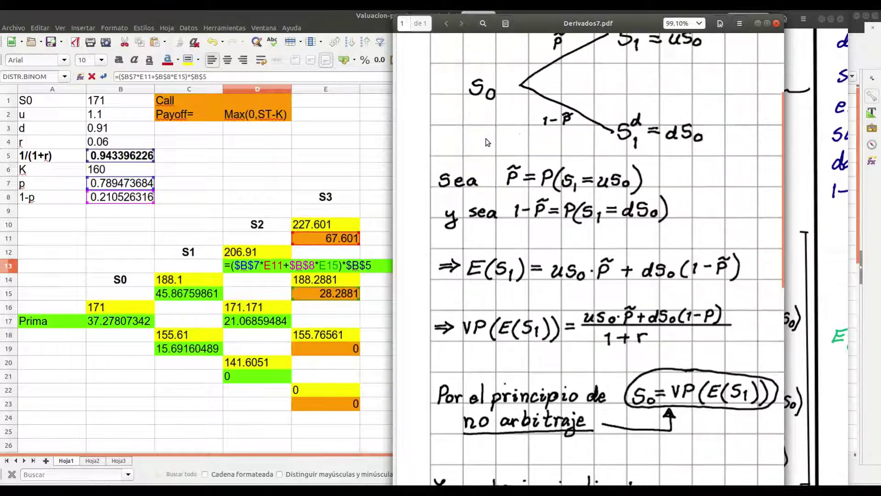
scroll(486, 139, right, 10)
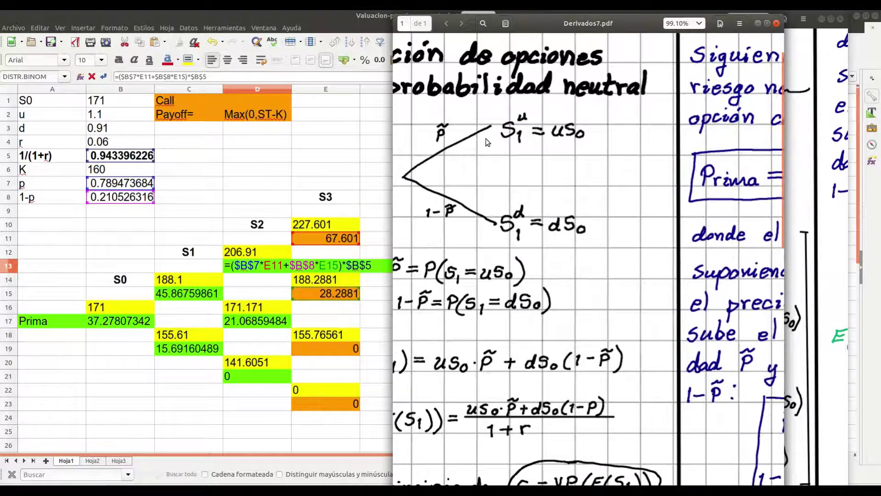
scroll(486, 139, right, 1)
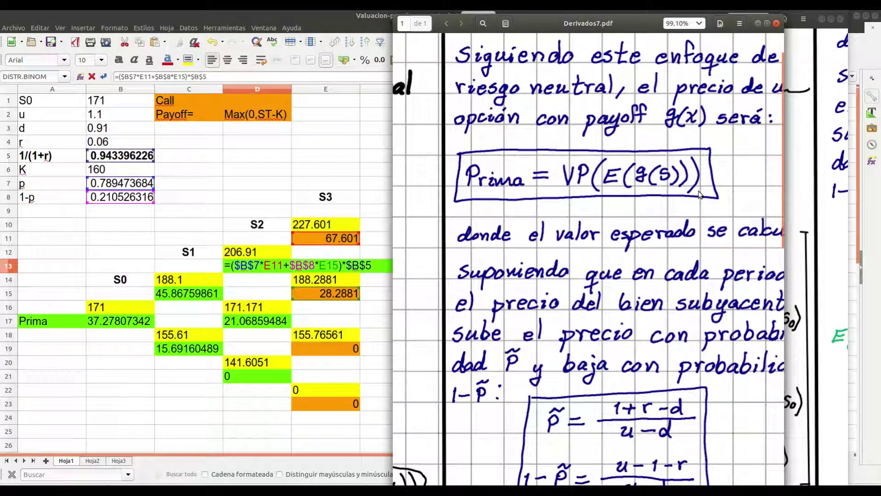
scroll(699, 194, down, 3)
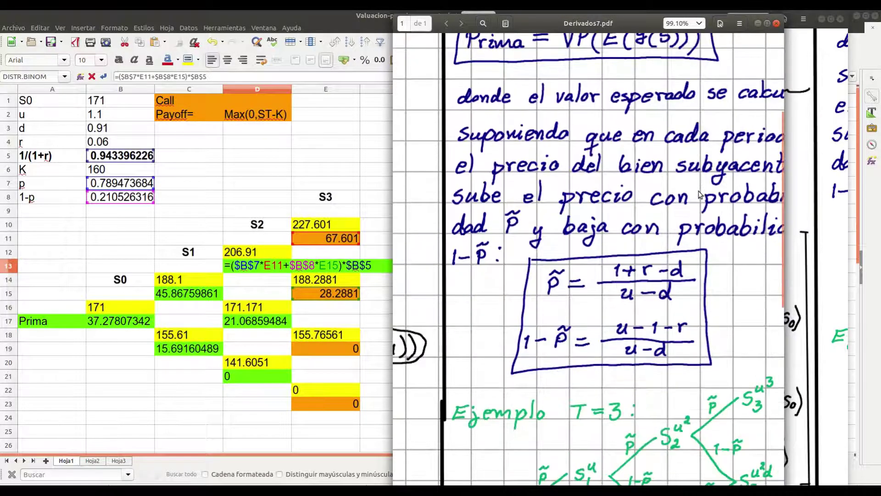
scroll(699, 194, up, 2)
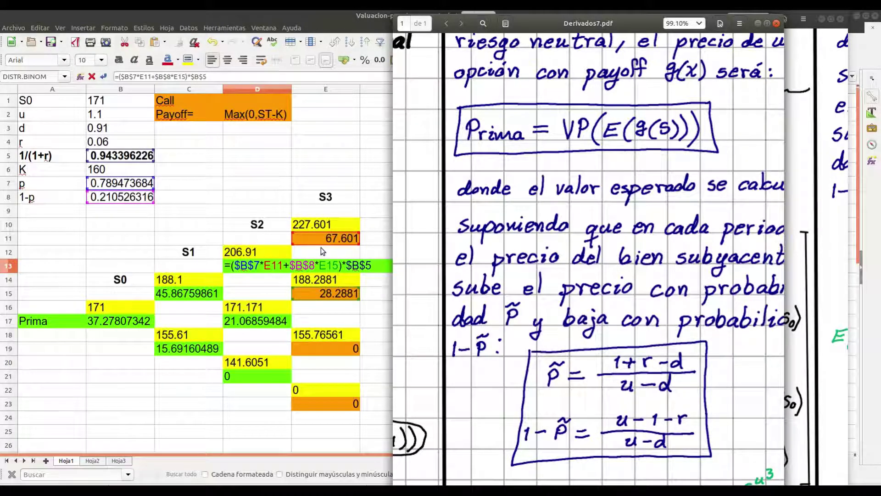
click(300, 275)
click(284, 265)
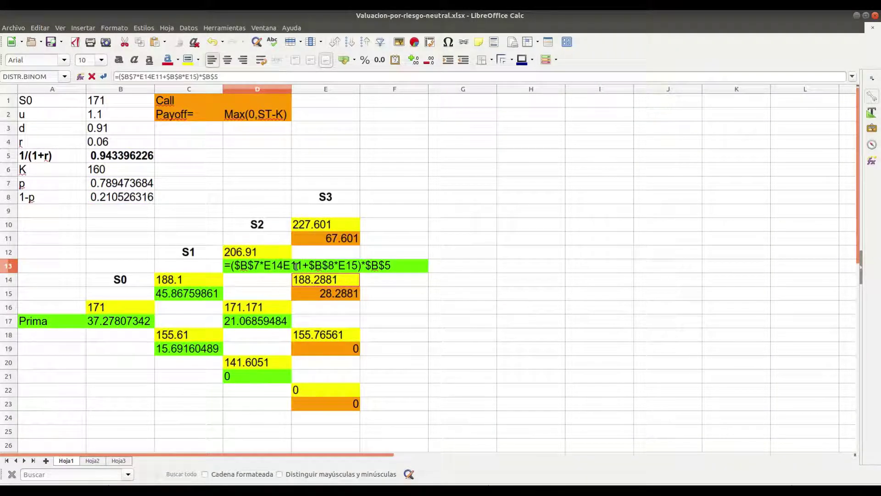
Clear D13's old formula and begin retyping it as =(E11*B7
key(End)
key(BackSpace)
key(BackSpace)
key(BackSpace)
key(BackSpace)
key(BackSpace)
key(BackSpace)
key(BackSpace)
key(BackSpace)
key(BackSpace)
key(BackSpace)
key(BackSpace)
key(BackSpace)
key(BackSpace)
key(BackSpace)
key(BackSpace)
key(BackSpace)
key(BackSpace)
key(BackSpace)
key(BackSpace)
key(BackSpace)
key(BackSpace)
key(BackSpace)
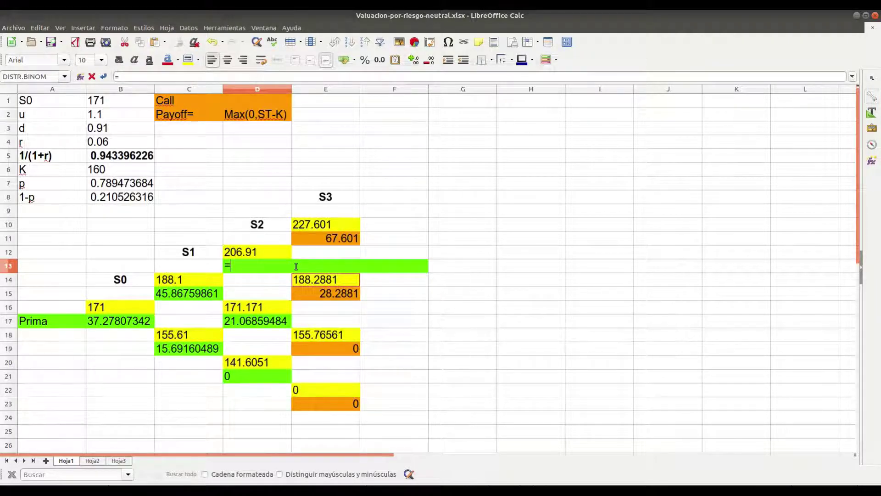
text(()
click(322, 239)
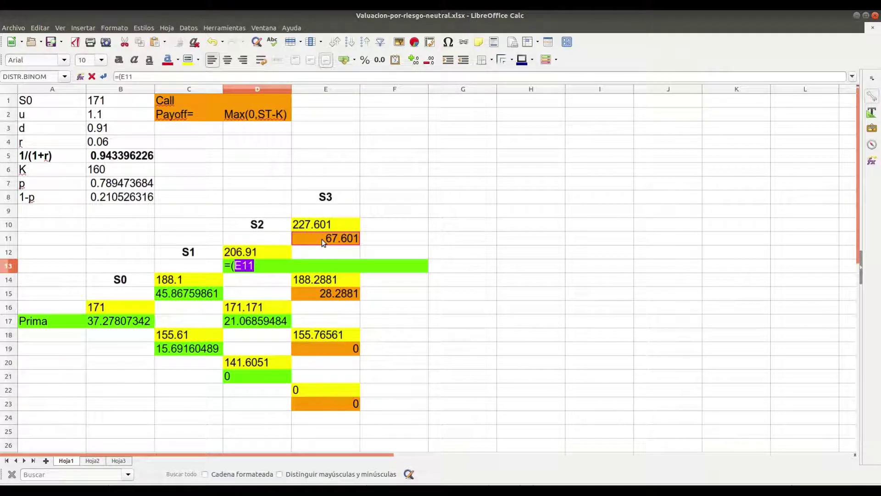
text(*)
click(130, 185)
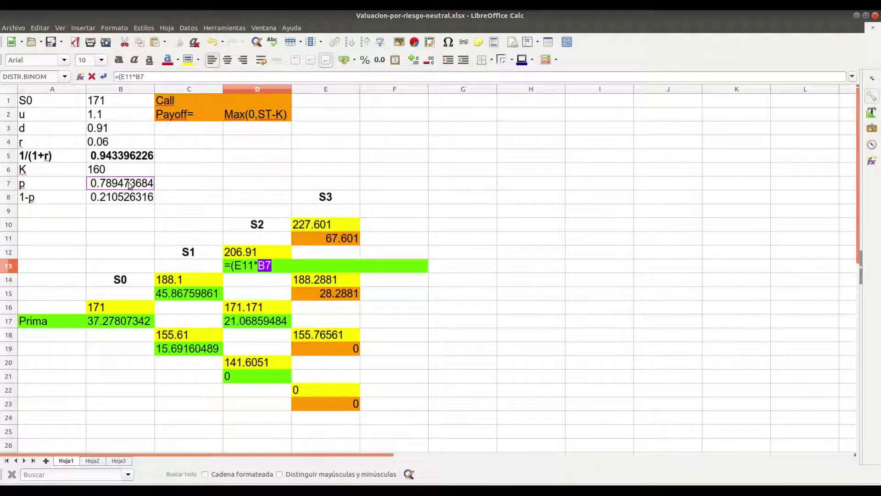
Make B7 absolute as $B$7, add the E15 reference, and remove the wrong operator before it
click(141, 76)
key(F4)
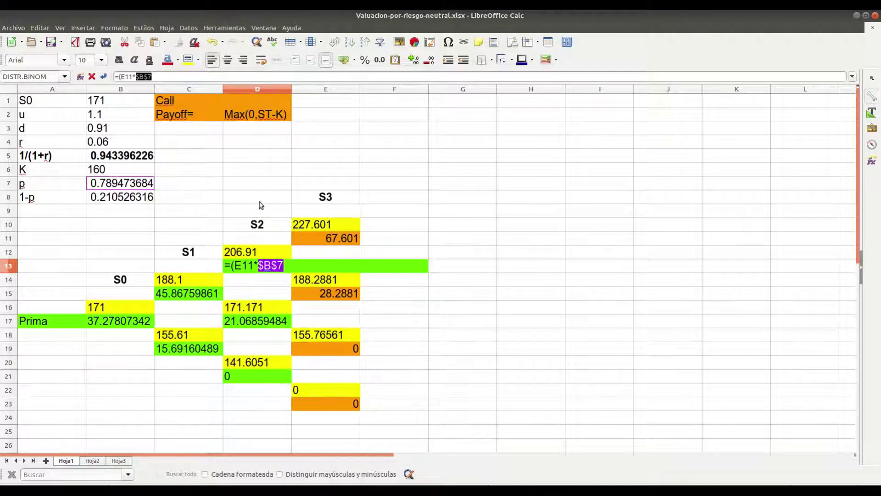
click(301, 264)
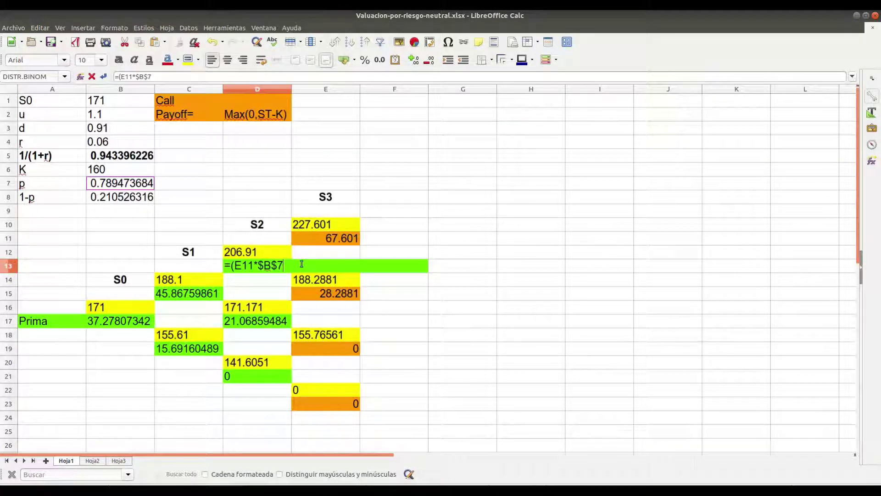
text(*)
click(313, 295)
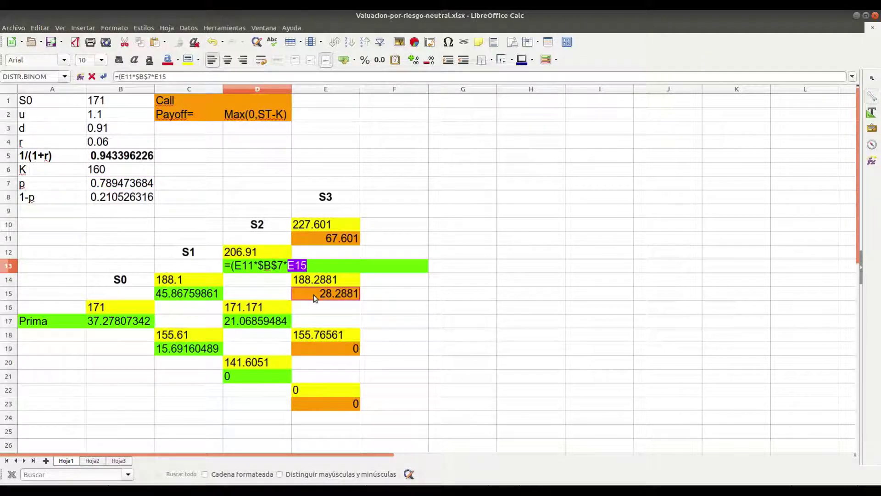
click(155, 77)
key(BackSpace)
Add +E15*$B$8 to D13's formula, using an absolute reference to 1-p
text(+E15)
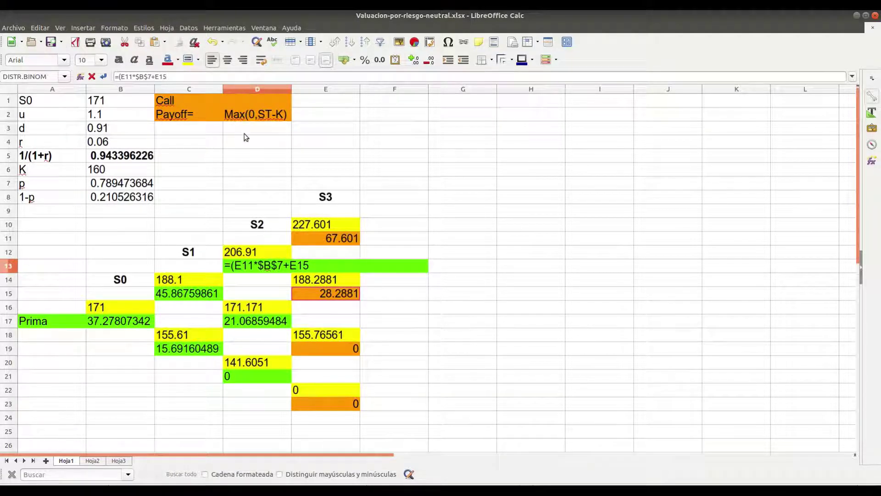
text(*)
click(109, 198)
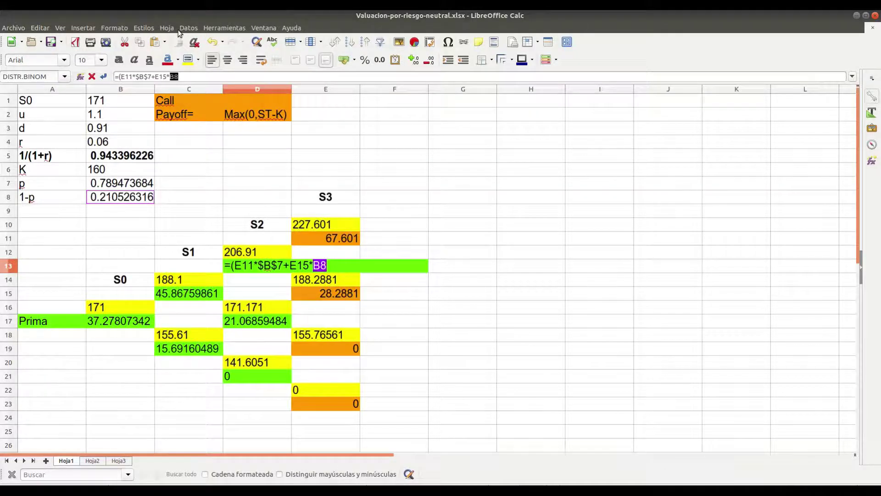
click(175, 76)
key(F4)
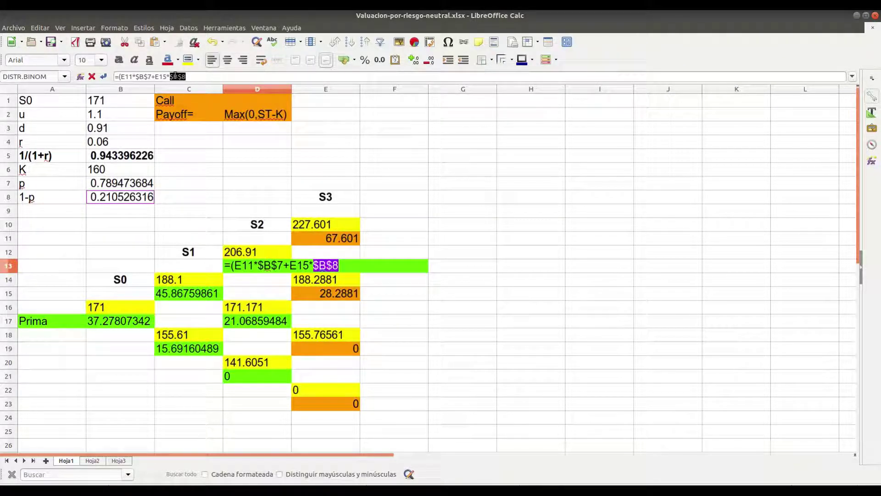
Close the formula with )*$B$5 and enter it, giving 55.96660377
text()*)
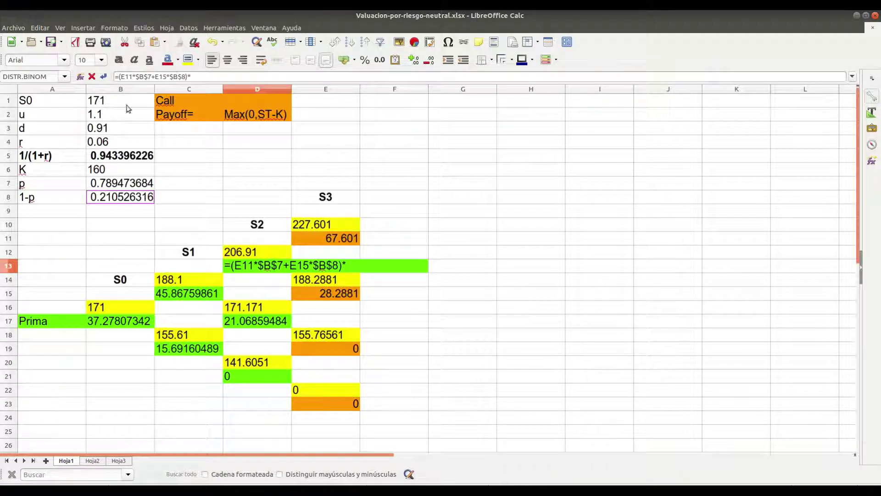
click(126, 157)
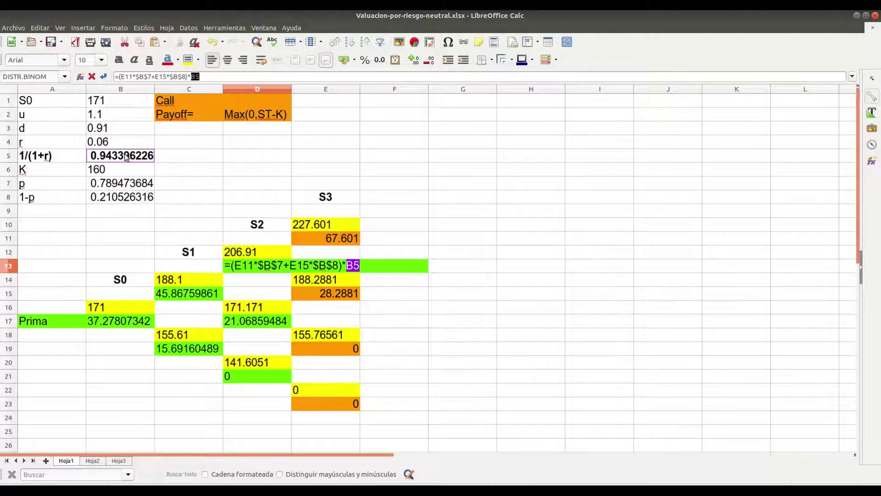
click(197, 77)
key(shift+F4)
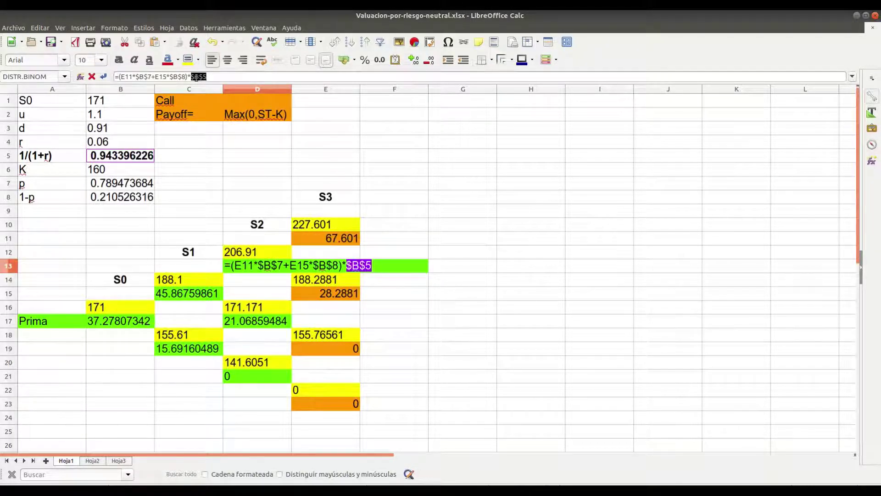
key(Return)
key(Up)
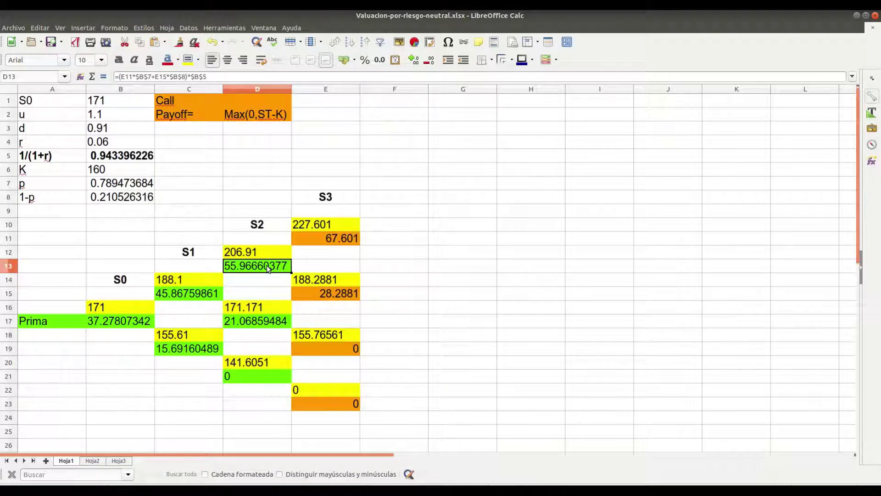
key(ctrl+c)
key(Down)
key(Down)
key(Down)
key(Down)
key(Down)
key(Down)
key(Down)
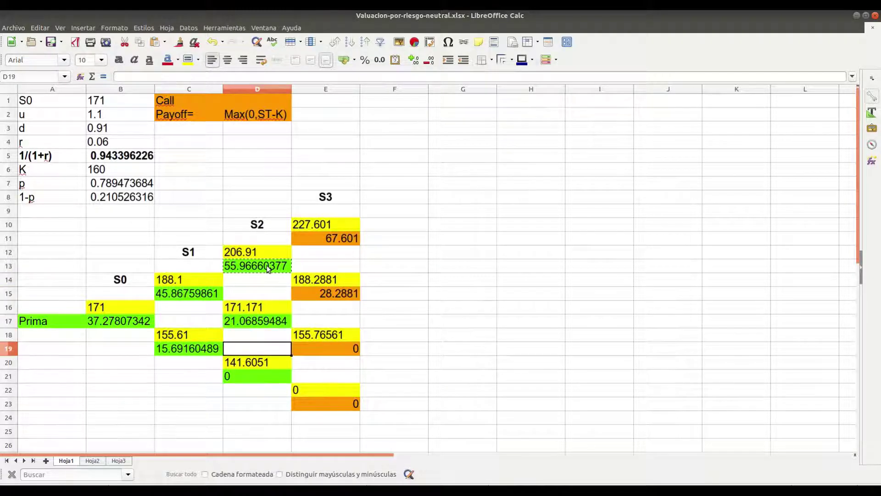
key(Down)
key(Left)
key(Up)
key(Up)
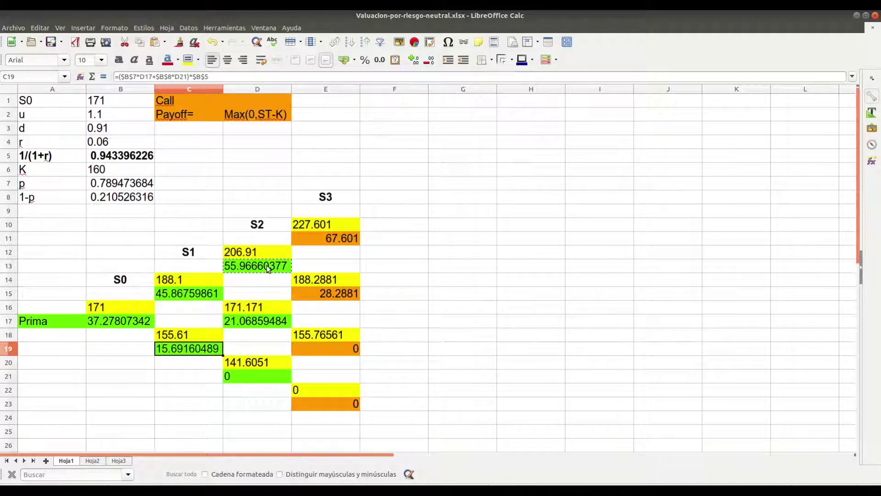
key(Up)
key(Up)
key(Up)
key(Up)
key(Left)
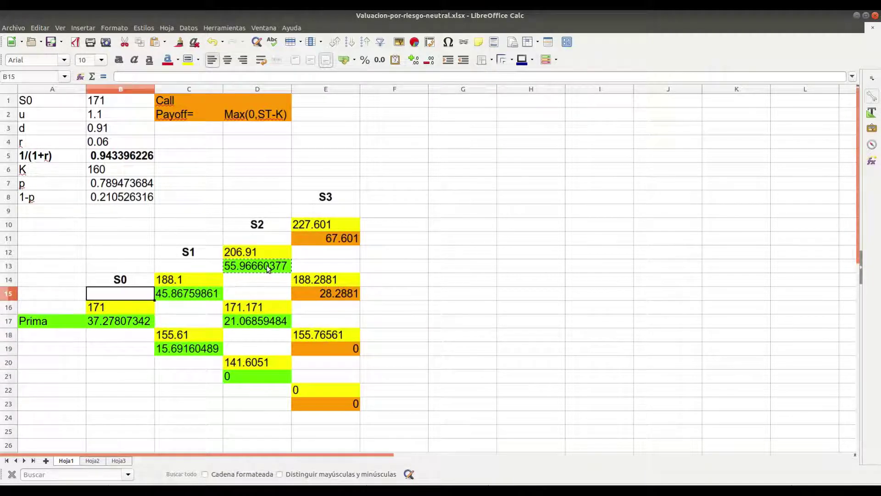
key(Down)
key(Down)
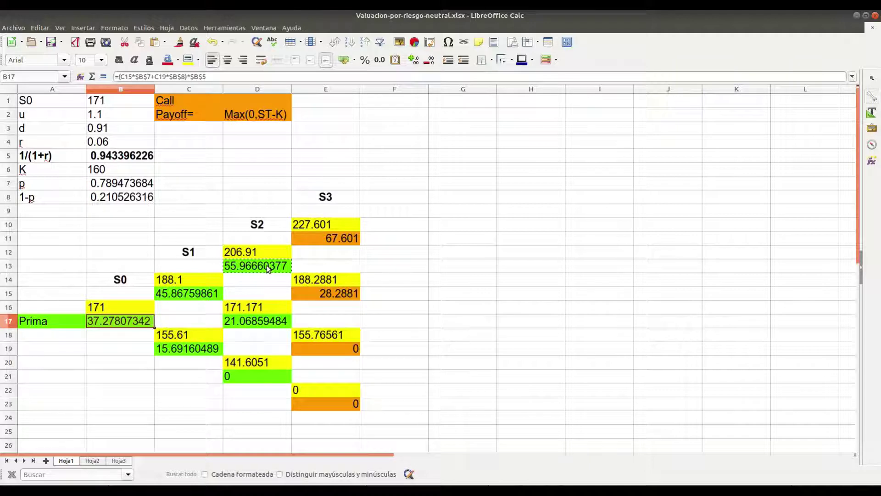
key(Right)
key(Up)
key(Up)
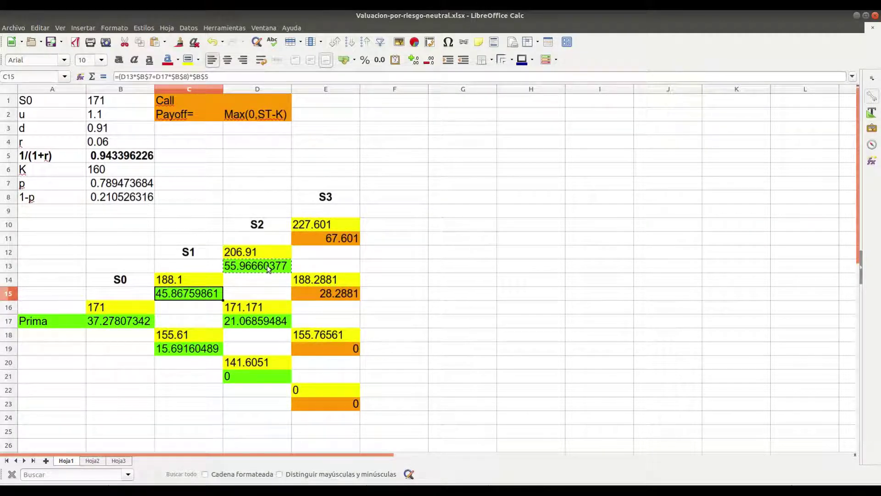
click(270, 268)
key(Down)
key(Down)
key(Down)
key(Up)
key(Up)
key(Up)
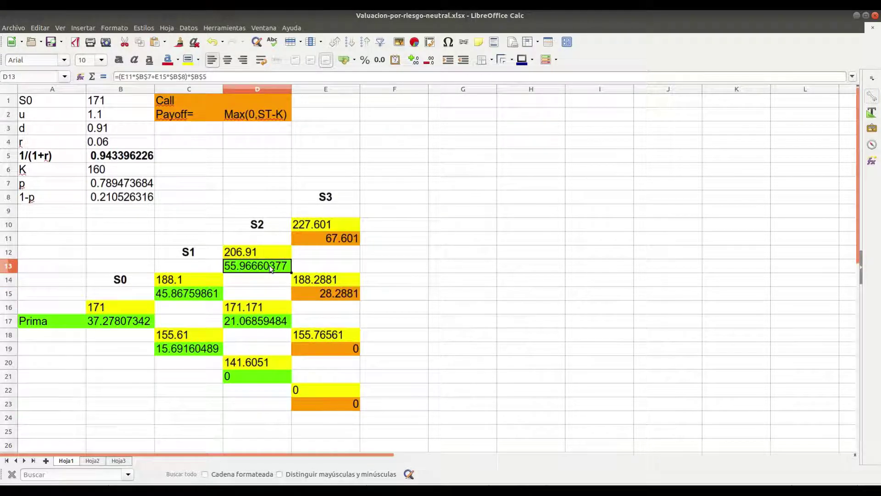
key(ctrl+c)
key(Left)
key(Down)
key(Down)
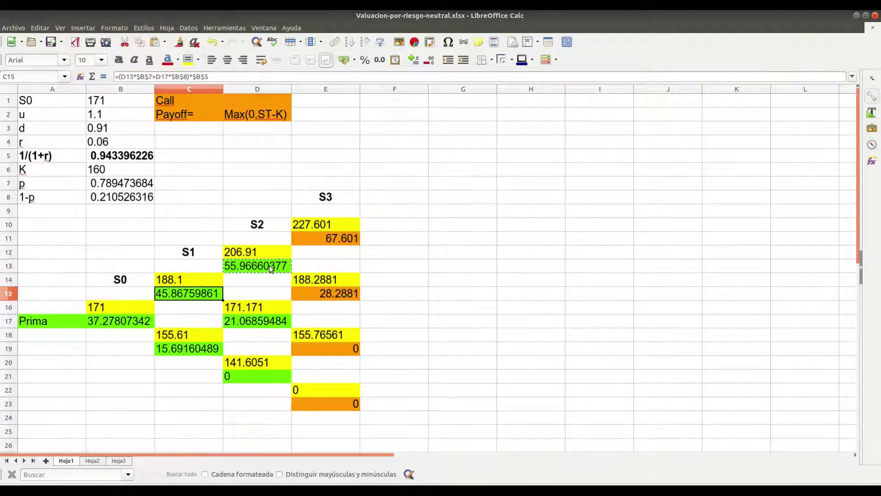
key(Right)
key(Up)
key(Up)
key(Down)
key(Down)
key(Down)
key(Down)
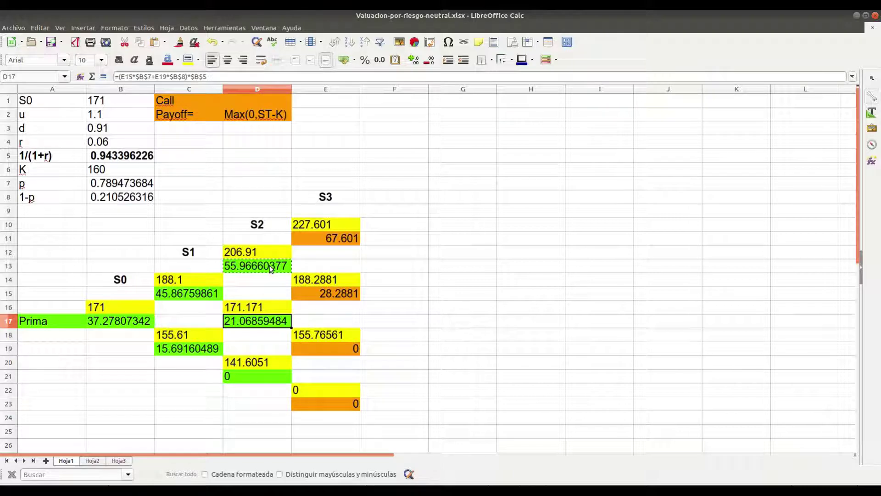
key(Up)
key(Up)
key(Up)
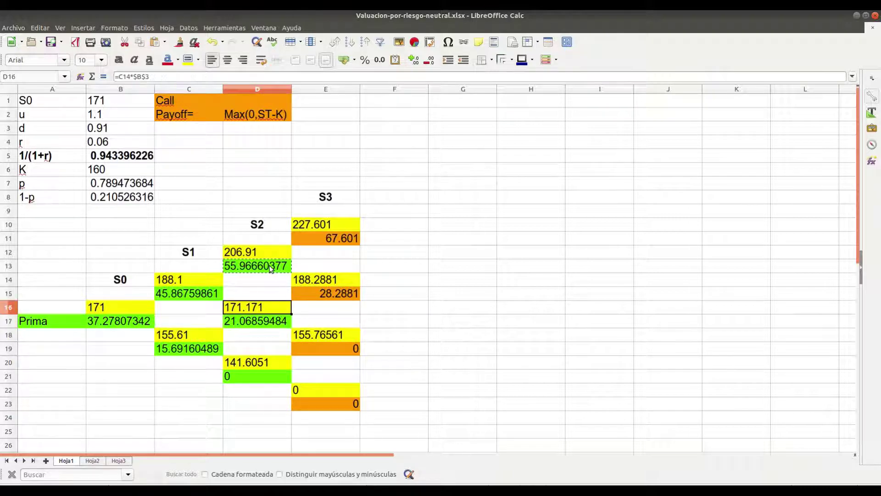
key(Left)
key(Down)
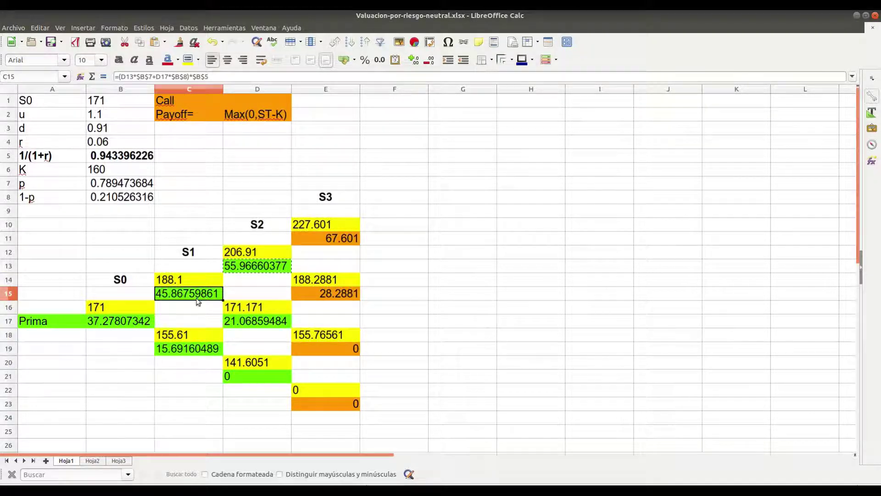
double_click(197, 292)
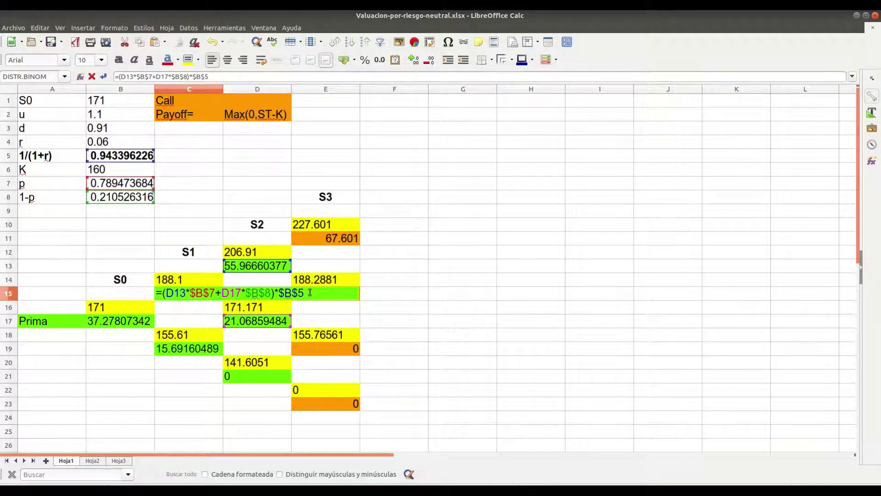
key(Return)
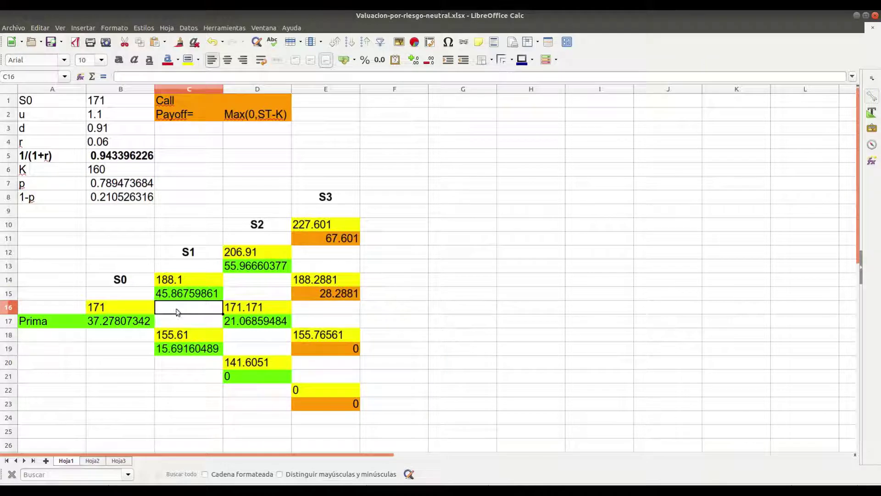
click(192, 294)
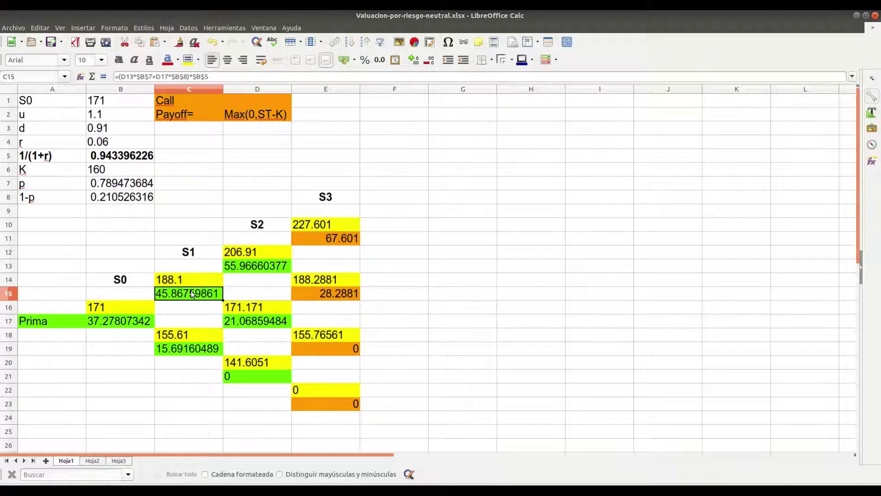
key(Down)
key(Down)
key(Down)
key(Down)
key(Up)
key(Up)
key(Left)
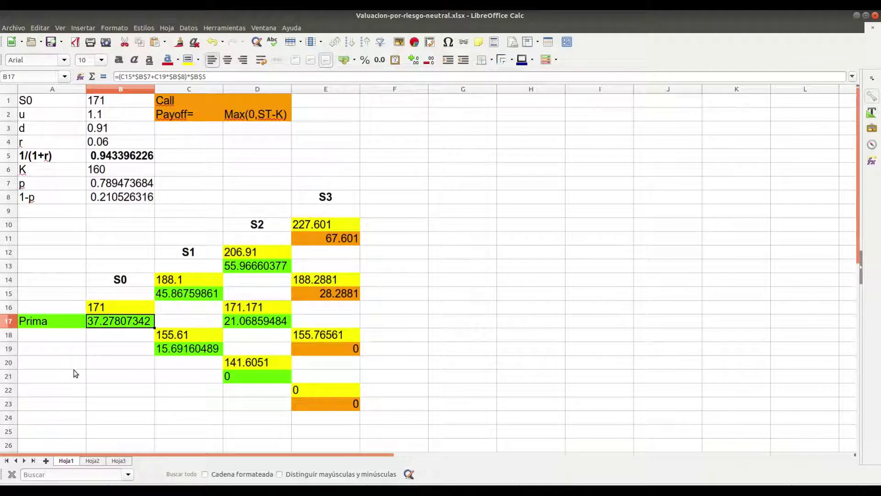
click(92, 461)
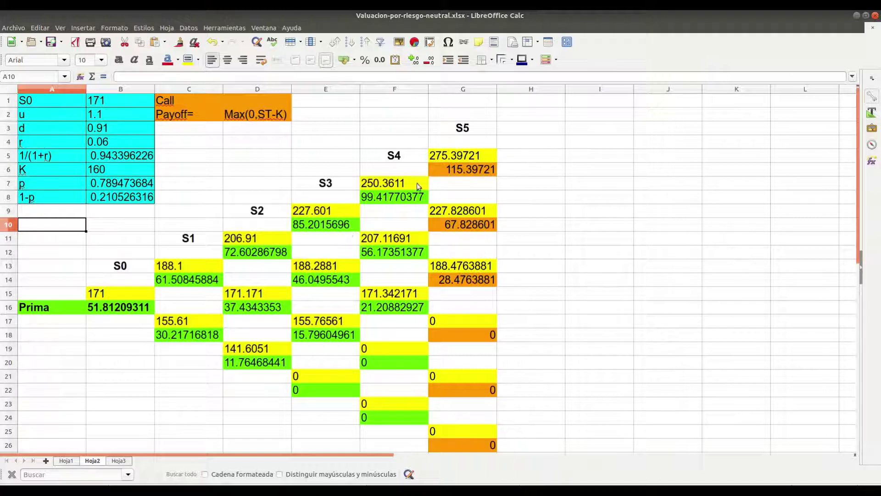
click(470, 169)
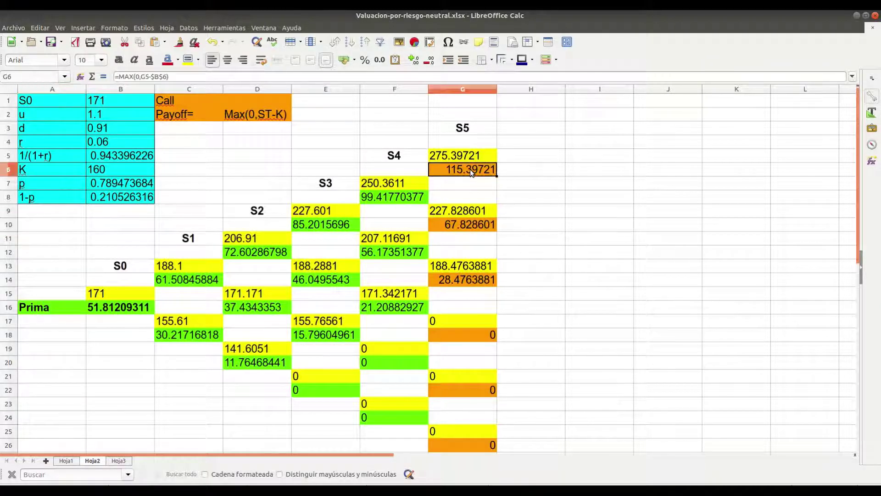
key(Left)
key(Down)
key(Down)
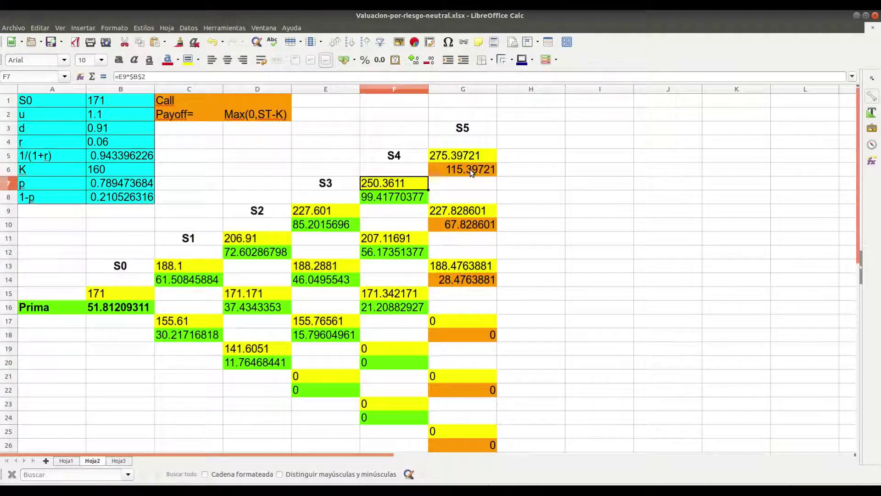
double_click(413, 196)
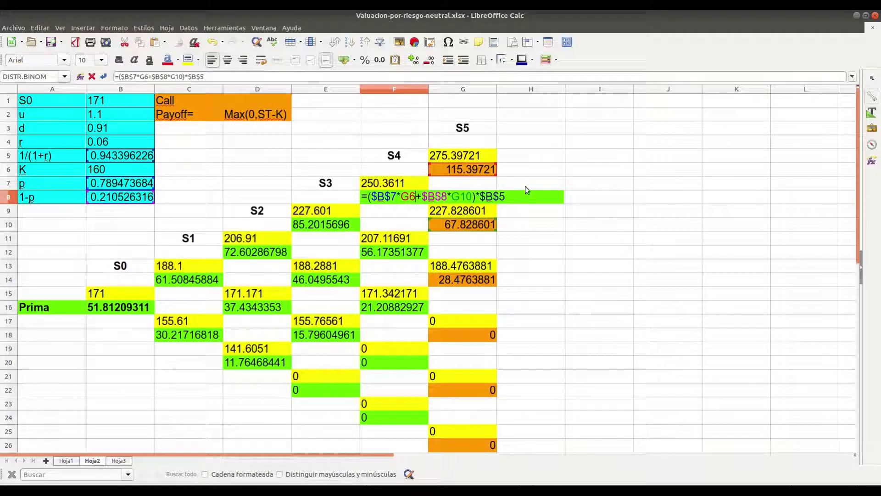
key(Return)
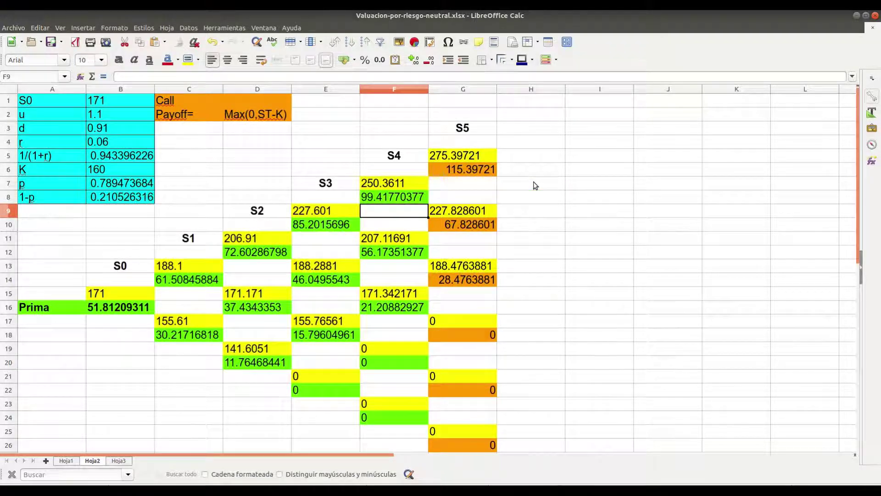
key(Up)
key(Up)
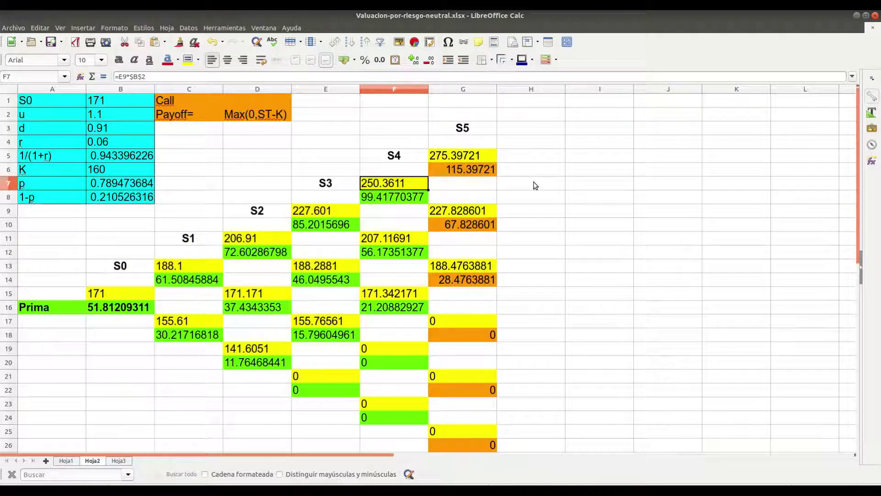
key(Left)
key(Down)
key(Down)
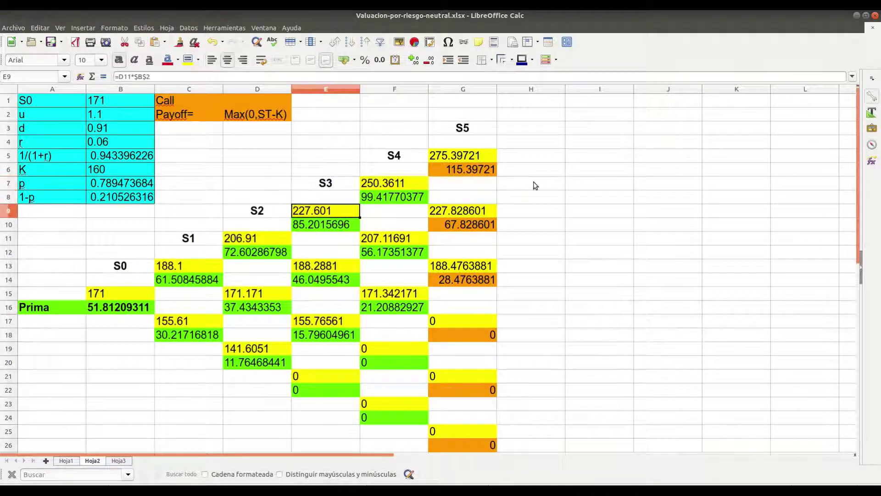
key(Down)
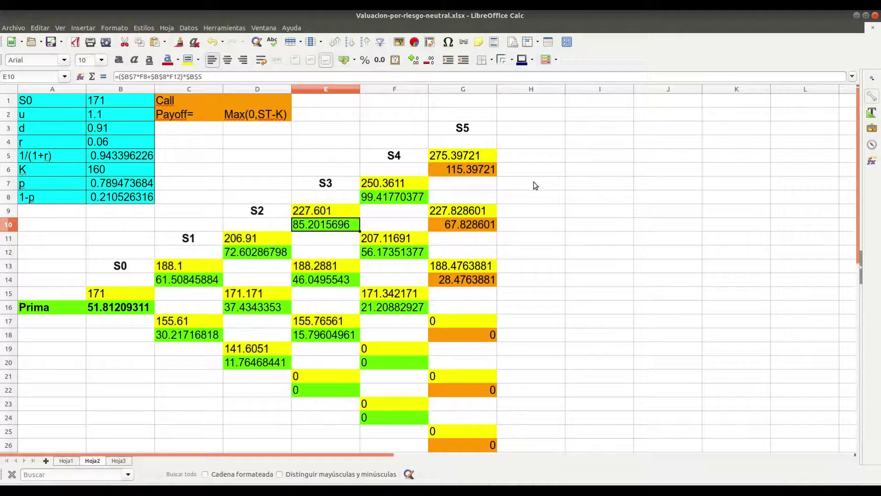
key(Up)
key(Down)
key(Right)
key(Right)
key(Up)
key(Up)
key(Up)
key(Up)
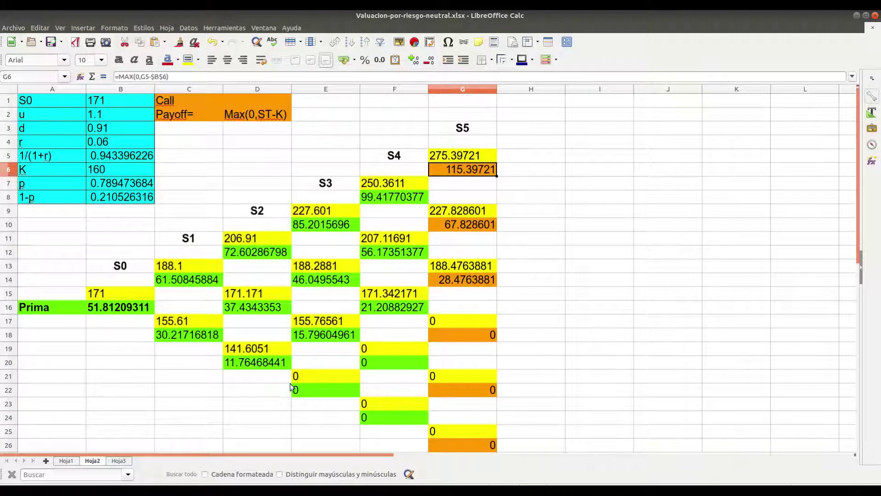
click(67, 460)
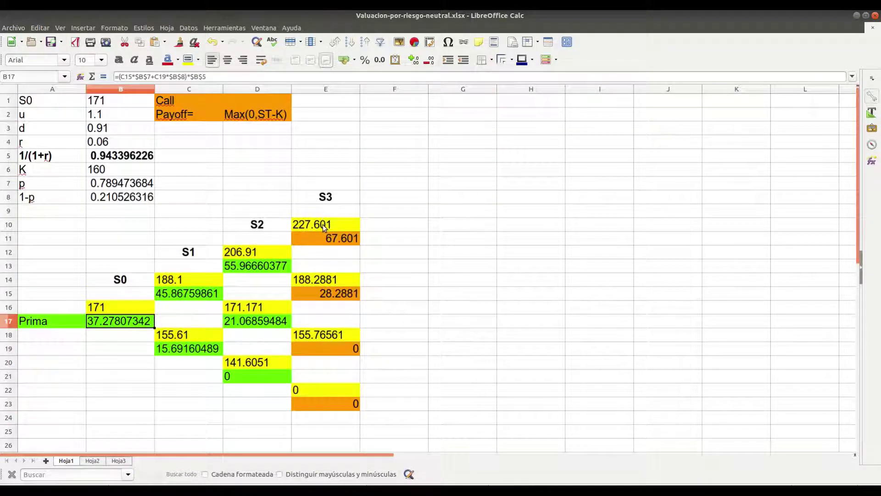
Copy the D12:D13 node pair and paste it into E10:E11, F8:F9 and G6:G7
click(253, 254)
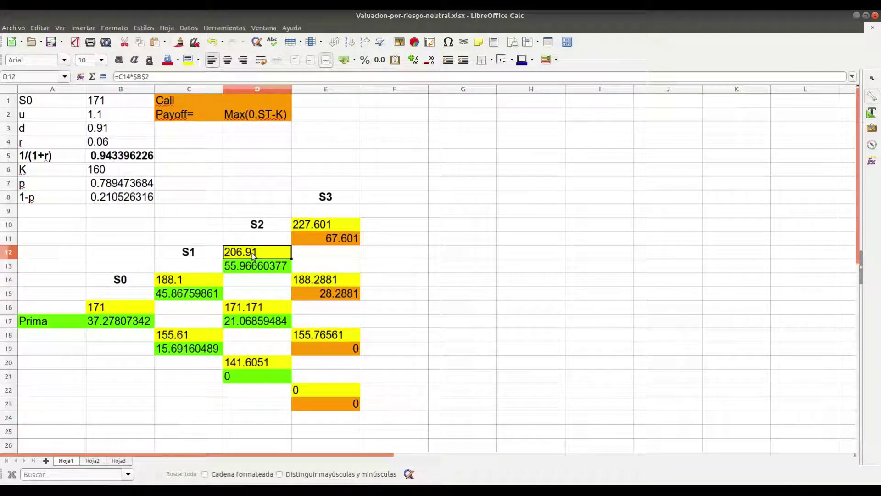
key(shift+Down)
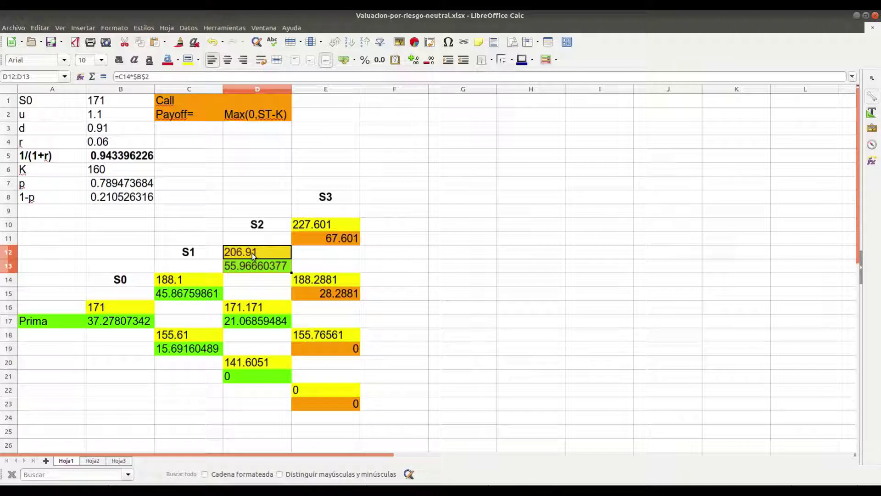
key(Right)
key(Up)
key(Up)
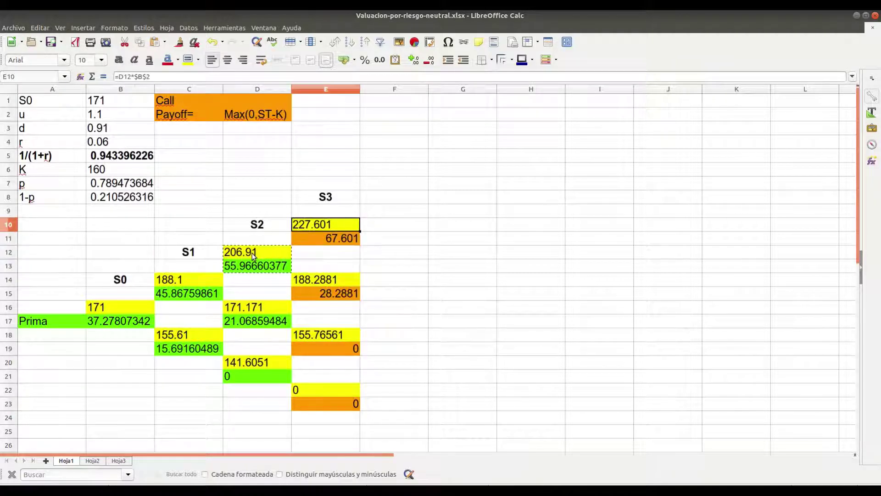
key(ctrl+v)
key(Right)
key(Up)
key(Up)
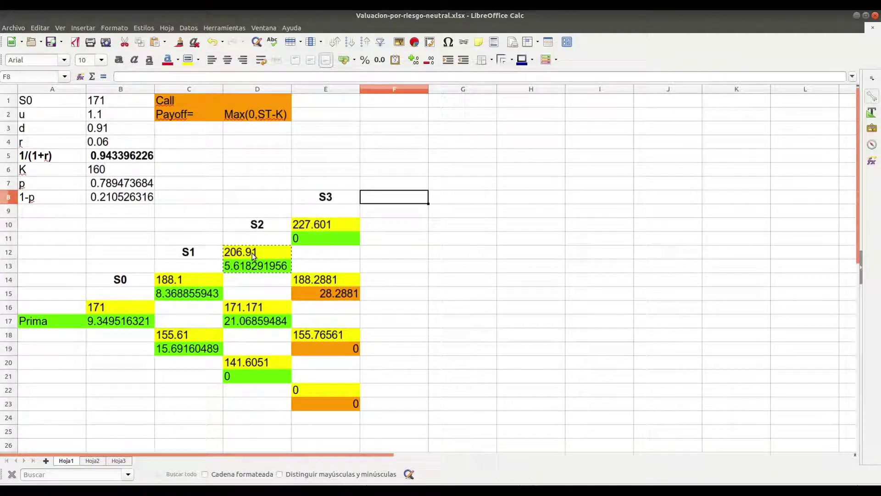
key(ctrl+v)
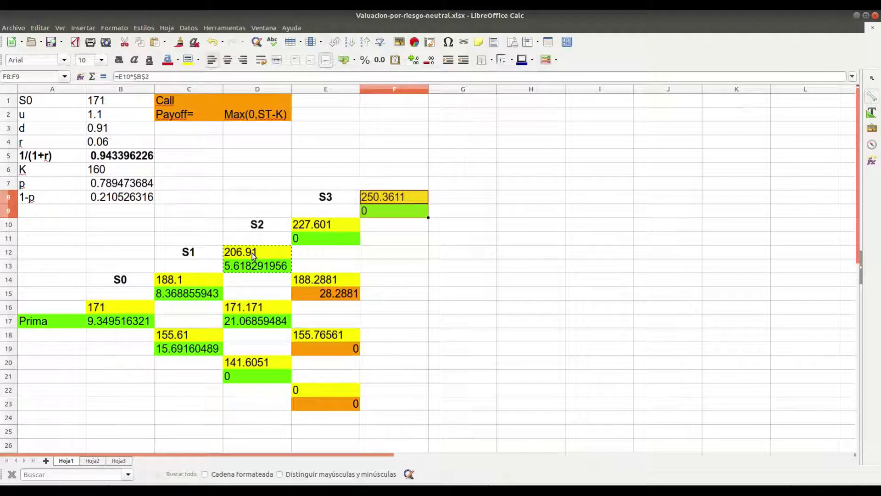
key(Right)
key(Up)
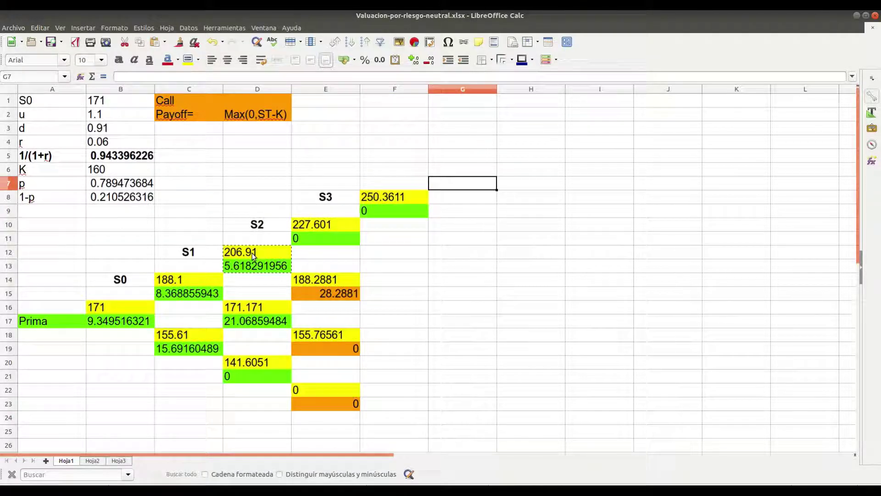
key(Up)
key(ctrl+v)
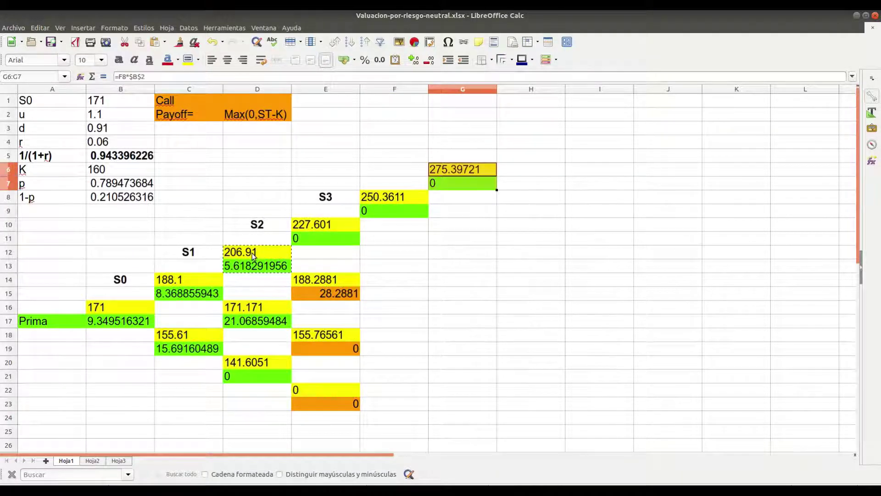
Check the pasted G7 value formula and the upper node formulas in column F
key(Down)
key(Down)
key(Up)
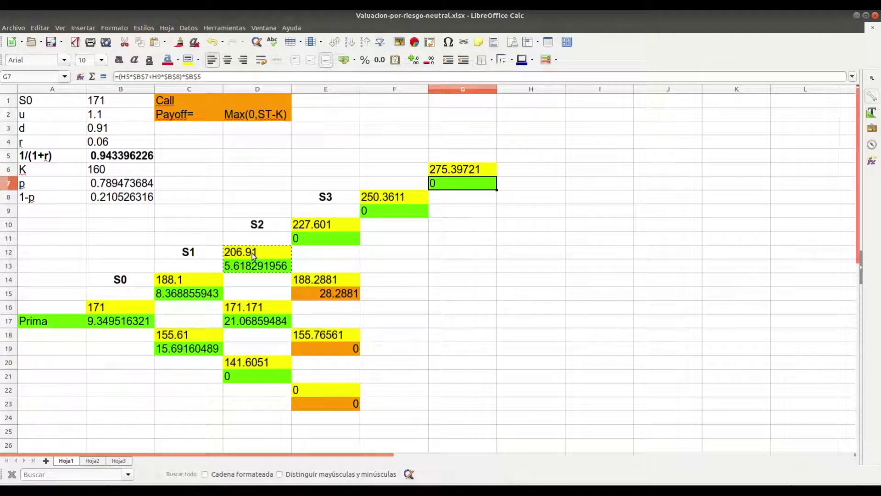
key(Down)
key(Down)
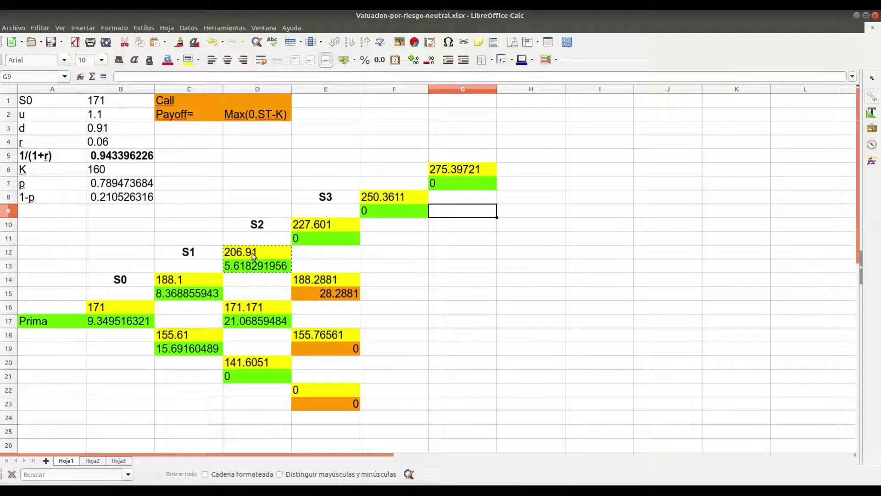
key(Up)
key(Up)
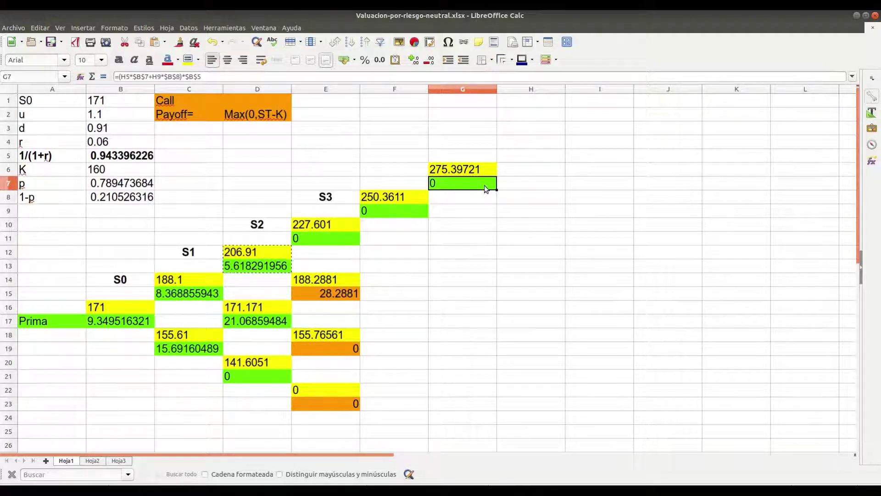
key(Left)
key(Down)
key(Down)
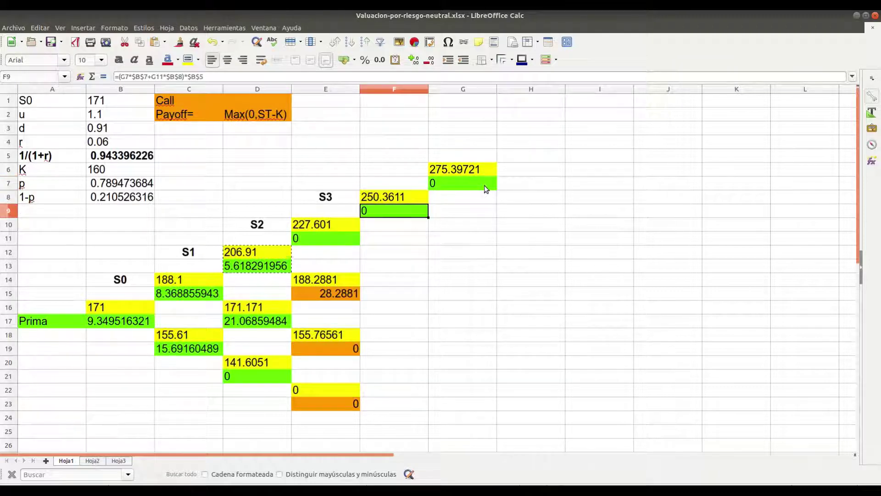
key(Down)
key(Down)
key(Down)
key(Down)
key(Down)
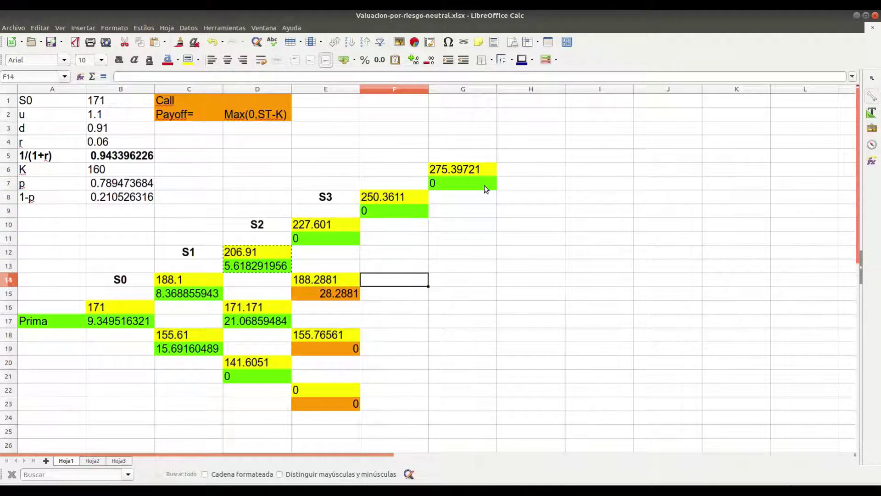
Paste the copied node pair into E14, F12, G10 and F16
key(Left)
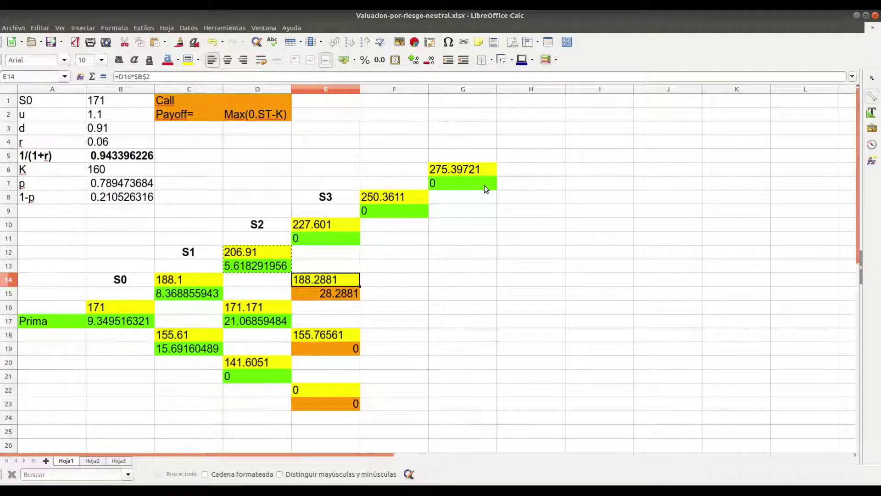
key(ctrl+v)
key(Right)
key(Up)
key(Up)
key(ctrl+v)
key(Right)
key(Up)
key(Up)
key(ctrl+v)
key(Down)
key(Down)
key(Down)
key(Down)
key(Down)
key(Down)
key(Left)
key(ctrl+v)
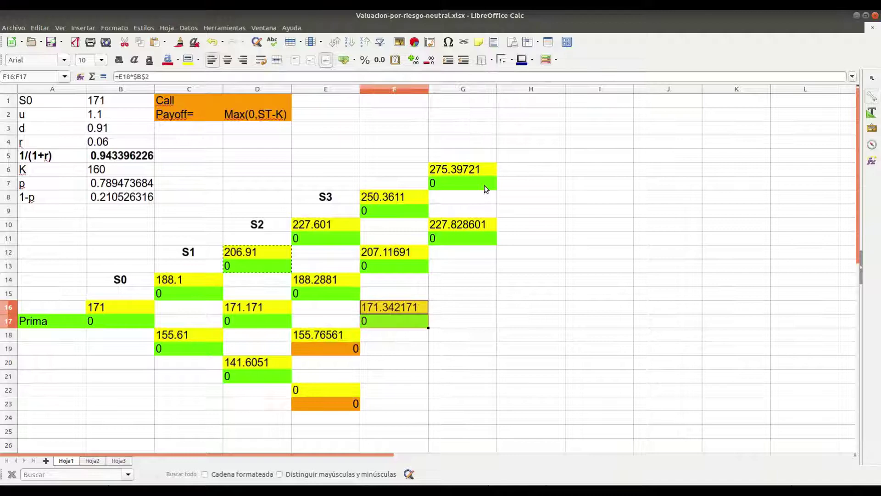
Paste the node pair into G14, G18 and F20
key(Left)
key(Down)
key(Down)
key(Right)
key(Right)
key(Up)
key(Up)
key(Up)
key(Up)
text(188.4763881 0)
key(Down)
key(Down)
key(Down)
key(Down)
key(ctrl+v)
key(Left)
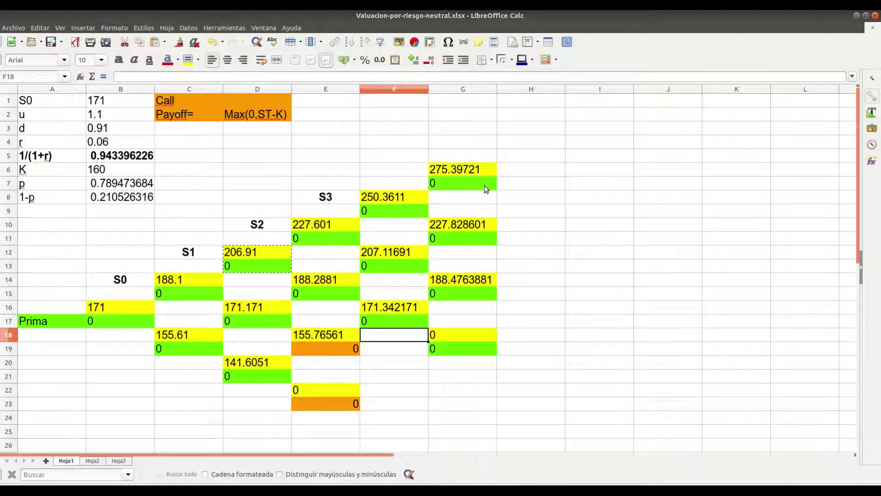
key(Down)
key(Down)
key(ctrl+v)
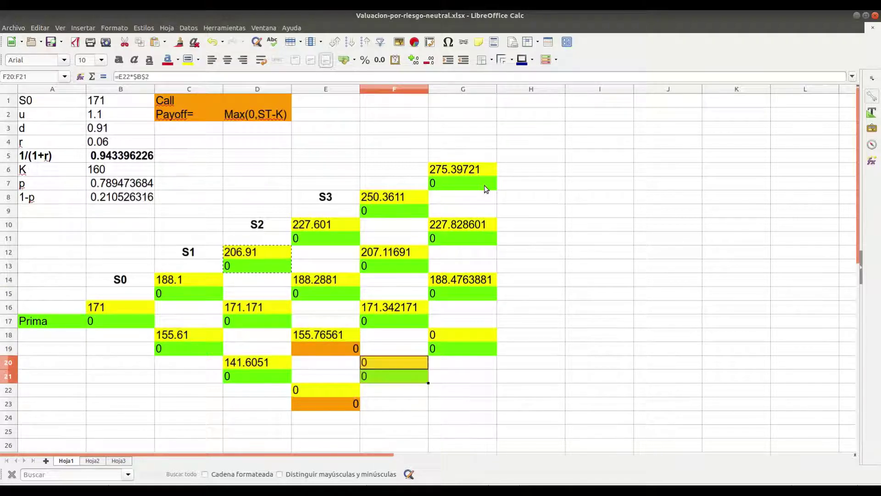
Copy the bottom node pair E22:E23 and paste it into G24:G25
key(Down)
key(Down)
key(Left)
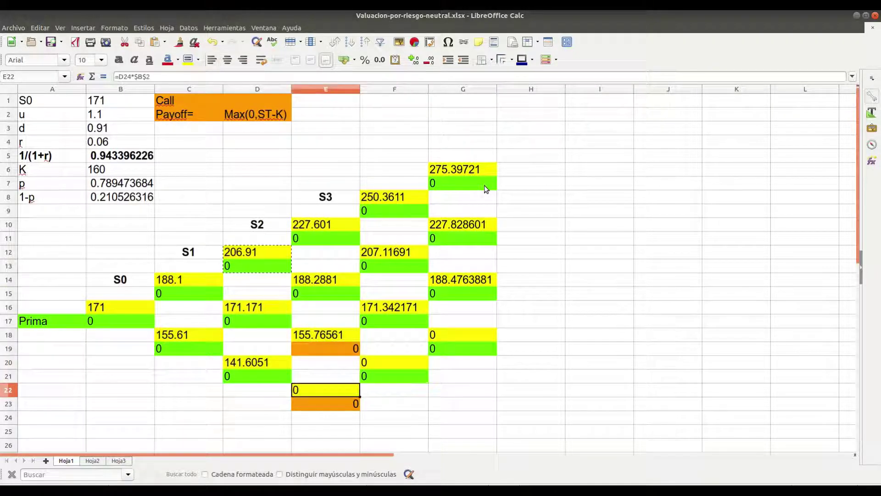
key(shift+Down)
key(ctrl+c)
key(Right)
key(Down)
key(Right)
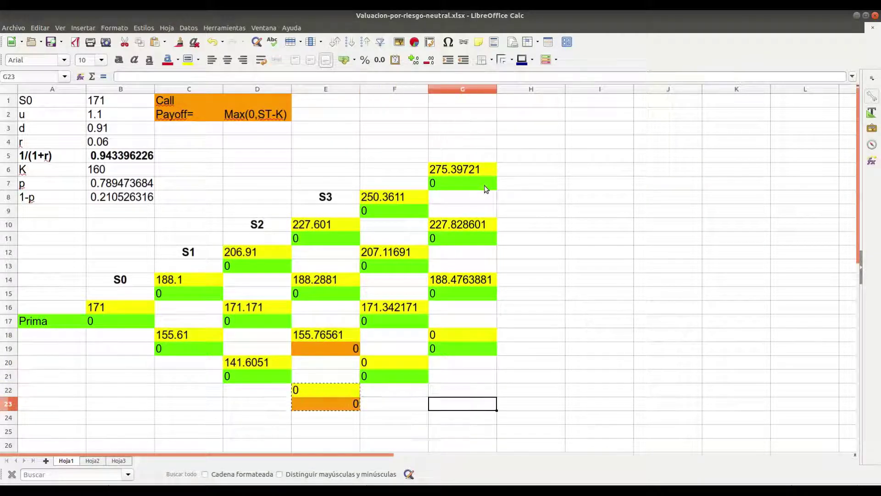
key(Down)
key(ctrl+v)
key(Left)
key(Up)
key(Up)
key(Up)
Paste the bottom node pair into F24 and G26, then clear the misplaced G24:G25
key(Down)
key(Down)
key(Down)
key(Right)
key(shift+Down)
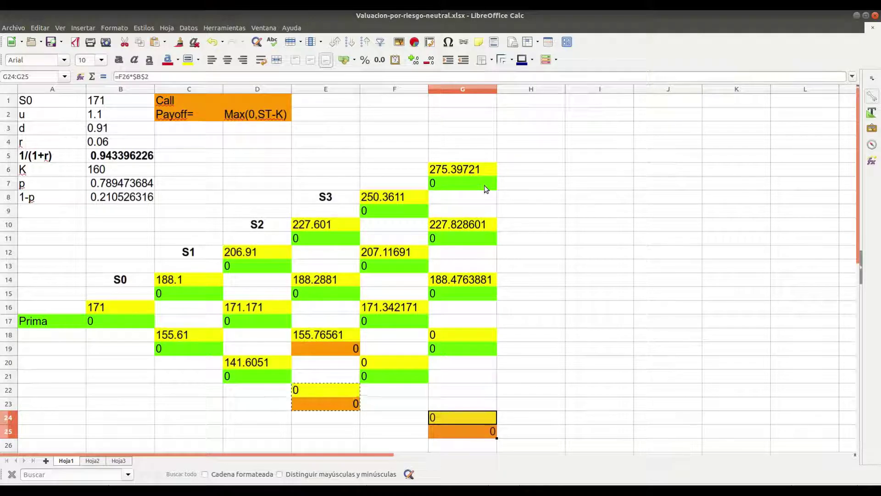
key(Left)
key(ctrl+v)
key(Down)
key(Down)
key(Right)
key(ctrl+v)
key(Down)
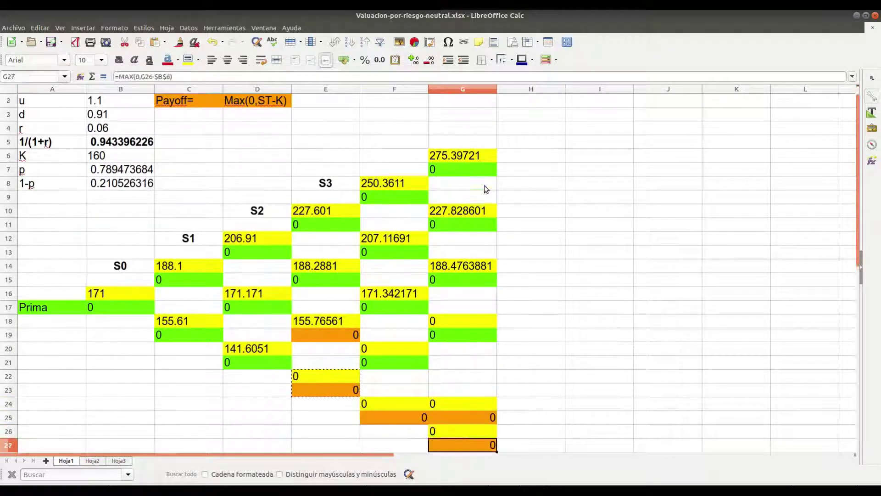
key(Up)
key(Up)
key(Up)
key(shift+Down)
key(Delete)
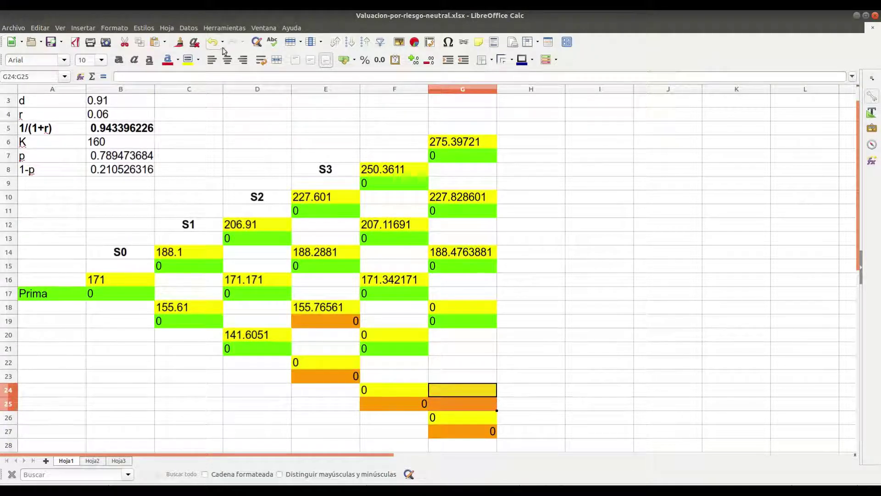
Set the G24:G25 background colour to No Fill
click(201, 59)
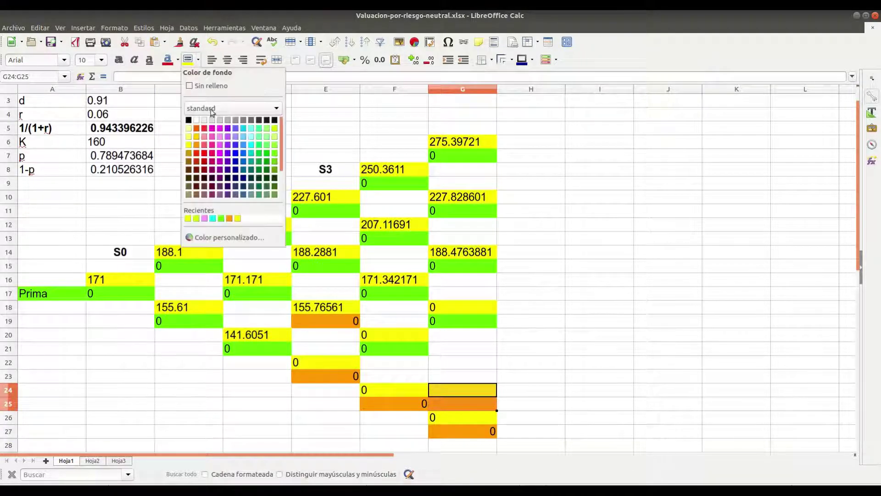
click(230, 89)
key(Left)
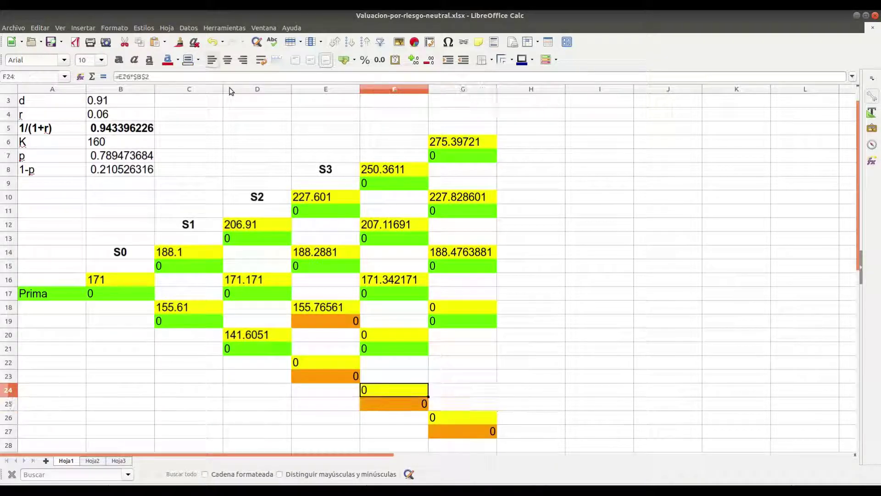
key(Right)
key(Down)
key(Down)
key(Down)
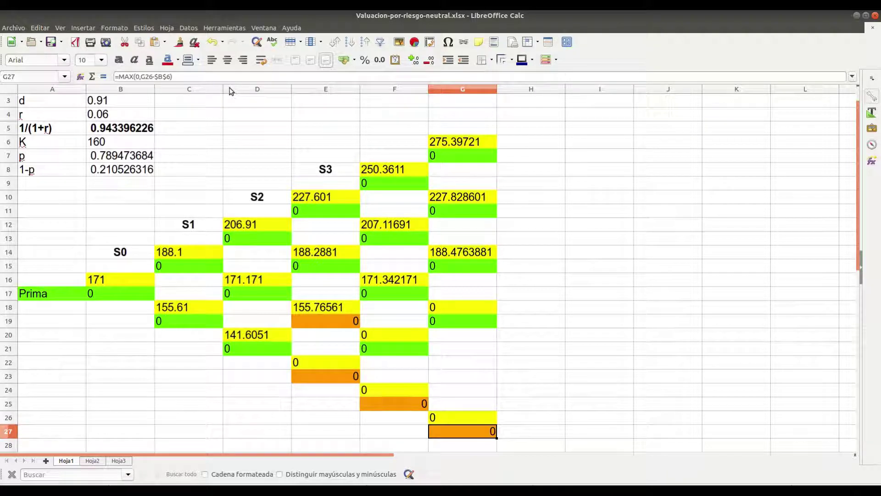
Paste the 0 node pair into G22:G23, giving payoff =MAX(0,G22-$B$6)
key(Up)
key(Up)
key(Up)
key(Up)
key(Left)
key(Right)
key(Up)
key(ctrl+v)
key(Down)
key(Down)
key(Down)
key(Down)
key(Down)
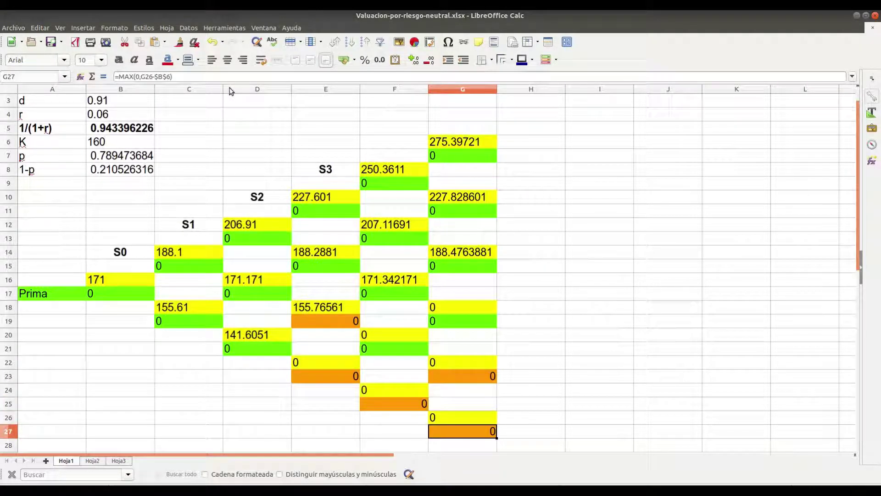
key(Up)
key(Up)
key(Up)
key(Up)
key(Up)
key(Up)
key(Up)
key(Up)
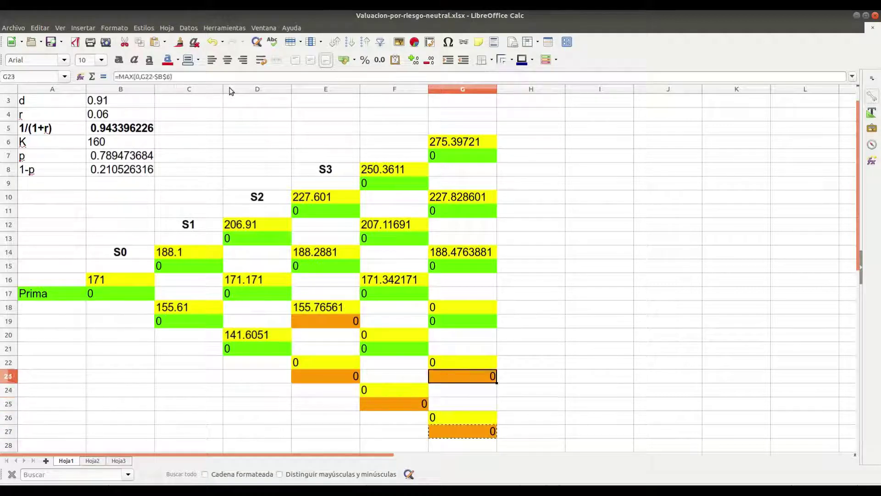
Paste the G27 payoff formula into G19, G15, G11 and G7
key(ctrl+v)
key(Up)
key(Up)
key(Up)
key(Up)
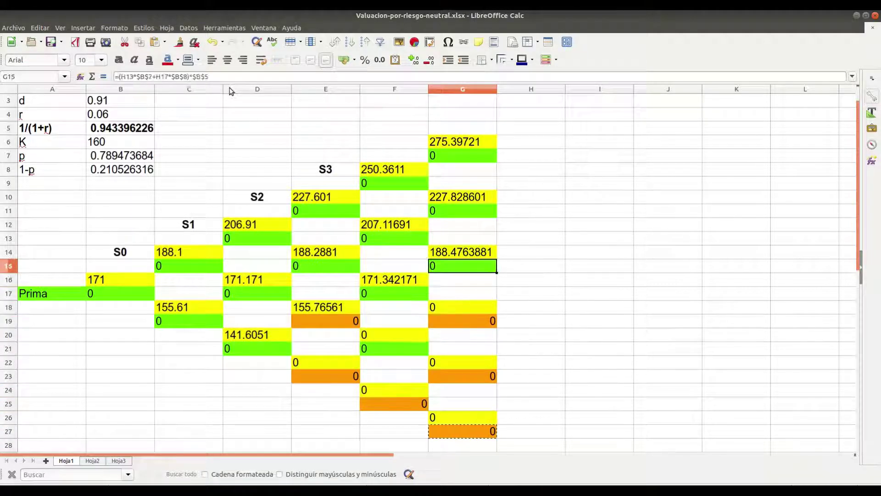
key(ctrl+v)
key(Up)
key(Up)
key(Up)
key(Up)
key(ctrl+v)
key(Up)
key(Up)
key(Up)
key(Up)
key(ctrl+v)
key(Left)
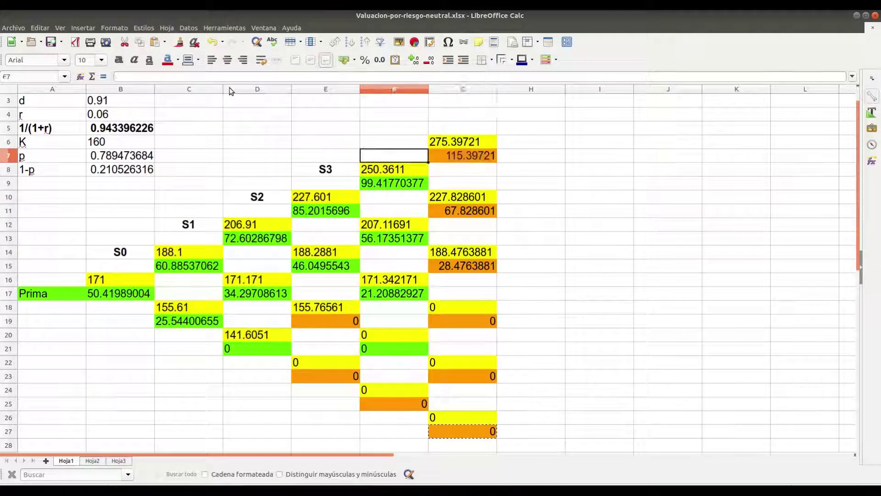
key(Down)
key(Down)
key(Down)
key(Down)
key(Down)
key(Down)
key(Down)
key(Down)
key(Down)
key(Down)
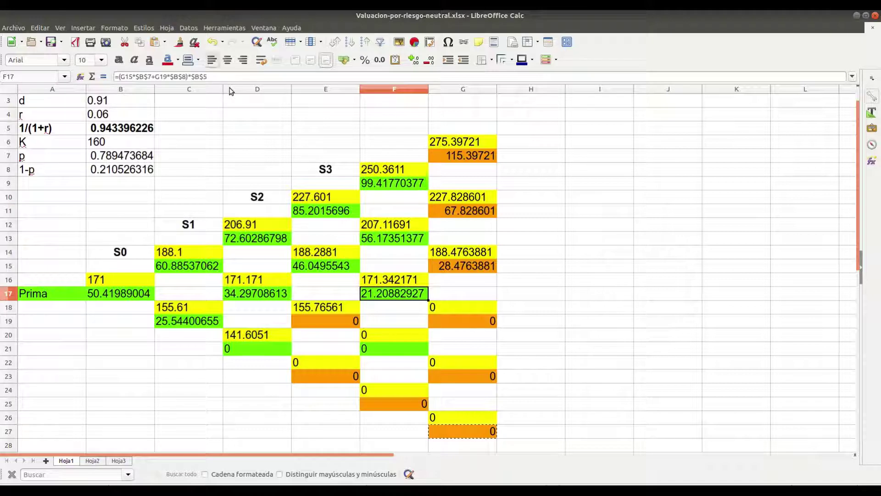
Copy the F17 rollback formula into E19, E23 and F25
key(ctrl+c)
key(Down)
key(Down)
key(Down)
key(Down)
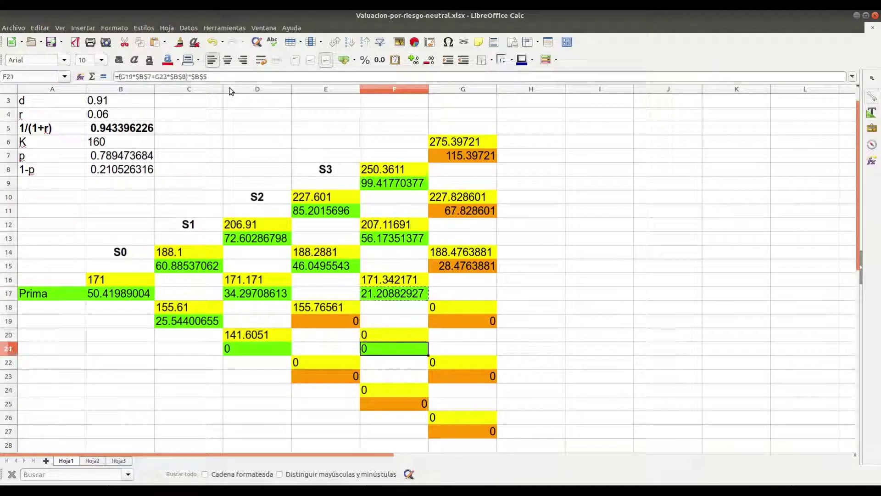
key(Left)
key(Up)
key(Up)
key(ctrl+v)
key(Down)
key(Down)
key(Down)
key(Down)
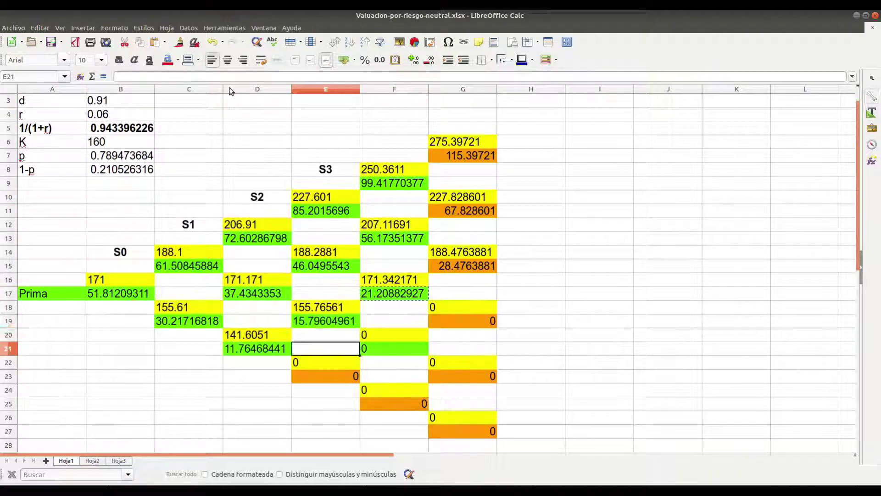
key(ctrl+v)
key(Right)
key(Down)
key(Down)
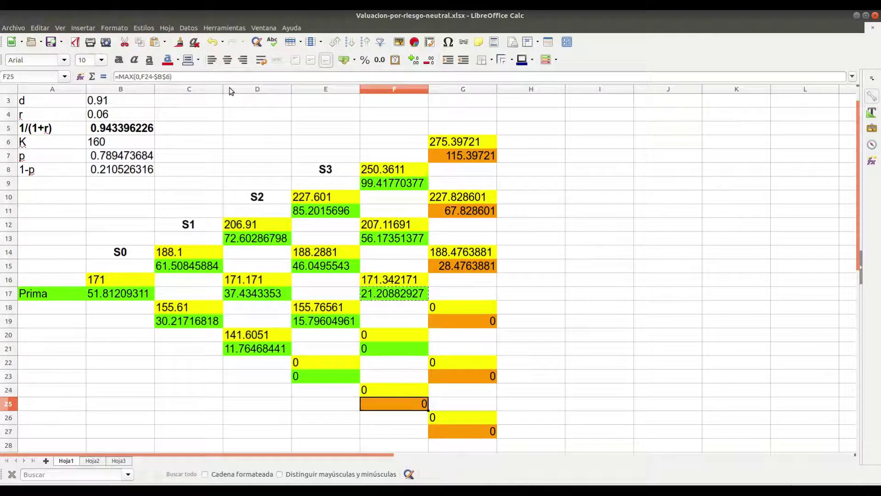
key(ctrl+v)
key(Up)
key(Up)
key(Up)
key(Up)
key(Up)
key(Up)
key(Up)
key(Up)
key(Up)
key(Up)
key(Up)
key(Up)
key(Up)
key(Up)
key(Up)
key(Up)
key(Up)
key(Up)
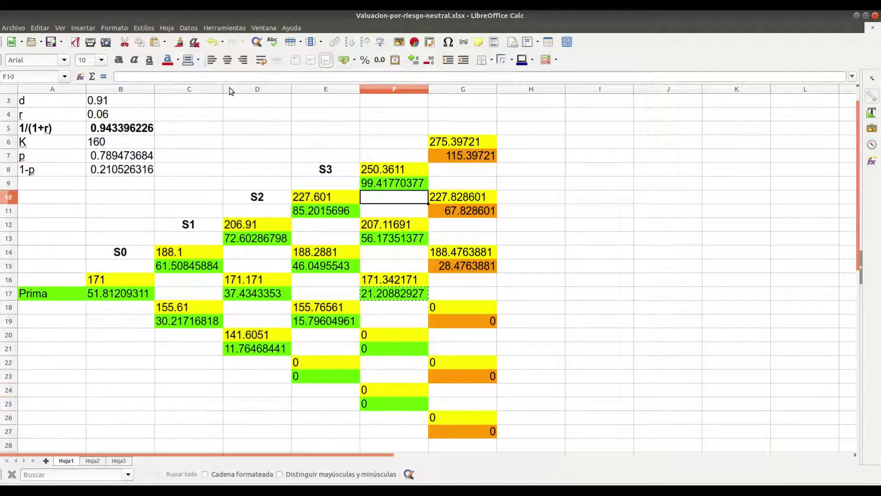
Copy the S3 label from E8 into F6 and G4
key(Left)
key(Down)
key(ctrl+c)
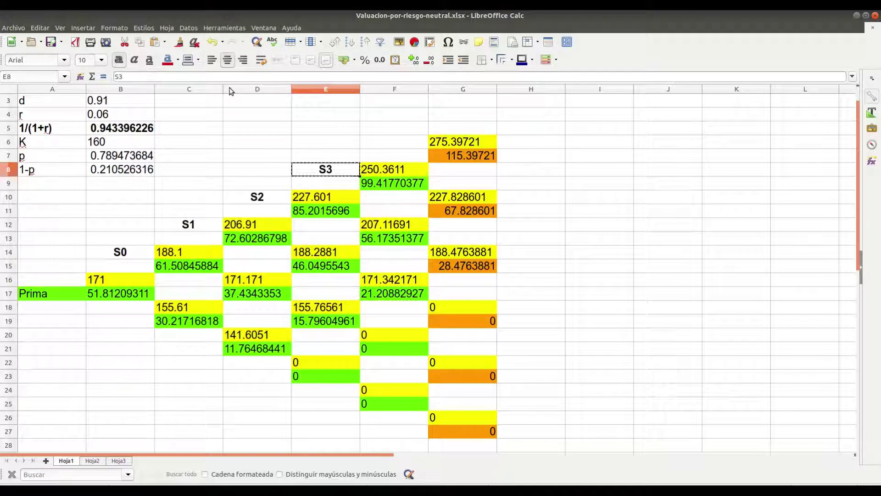
key(Right)
key(Up)
key(Up)
key(ctrl+v)
key(Right)
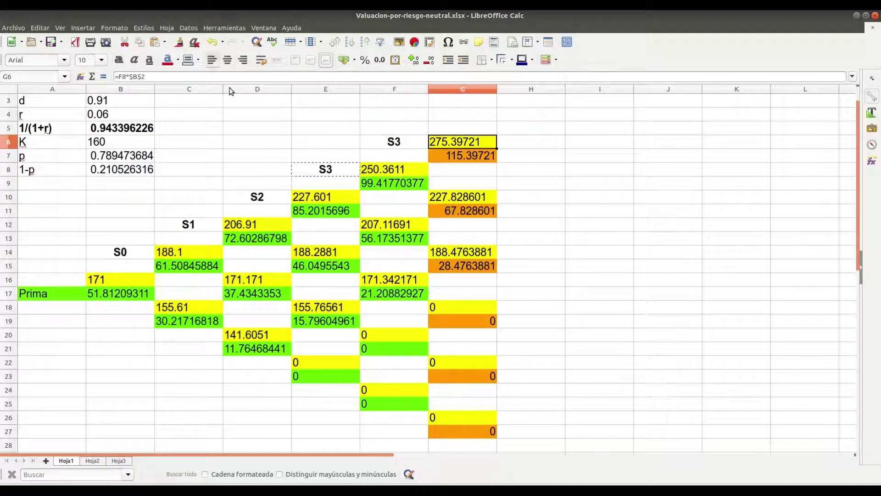
key(Up)
key(Up)
key(ctrl+v)
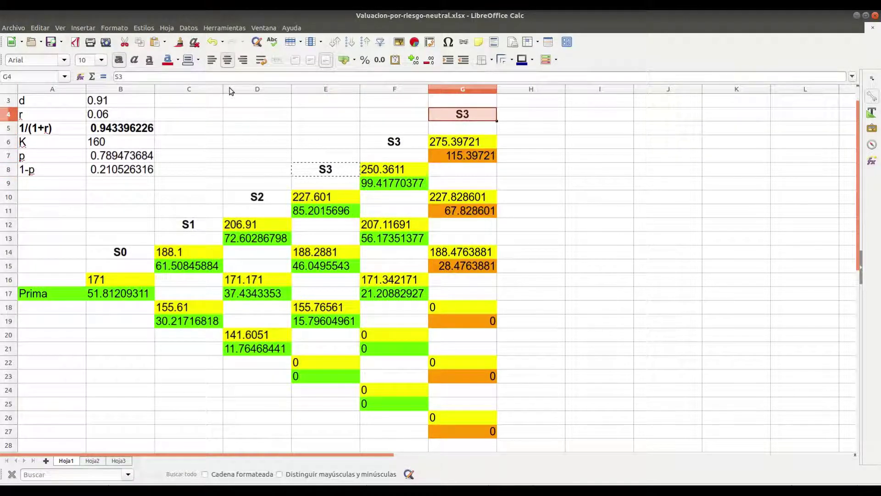
Change the G4 label from S3 to S5
click(156, 77)
key(BackSpace)
text(5)
key(BackSpace)
key(Return)
key(Left)
key(Down)
Change the F6 label from S3 to S4
click(156, 77)
key(BackSpace)
text(5)
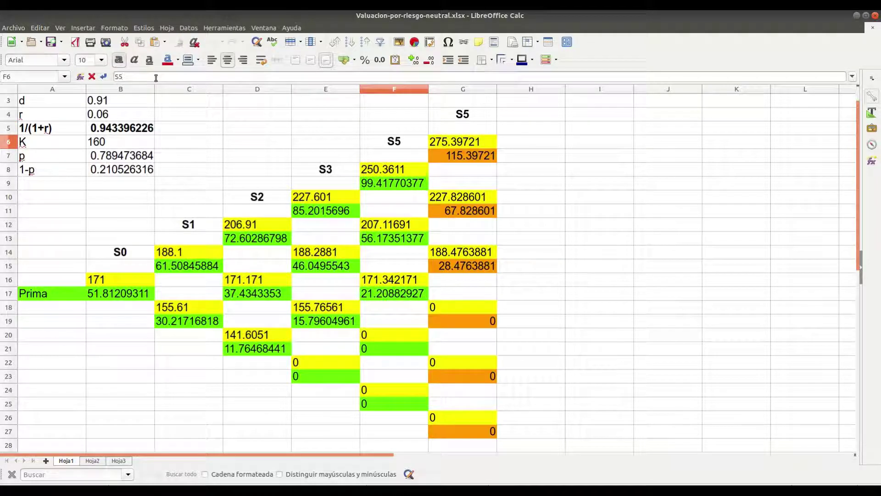
key(BackSpace)
text(4)
key(Return)
key(Down)
key(Down)
key(Down)
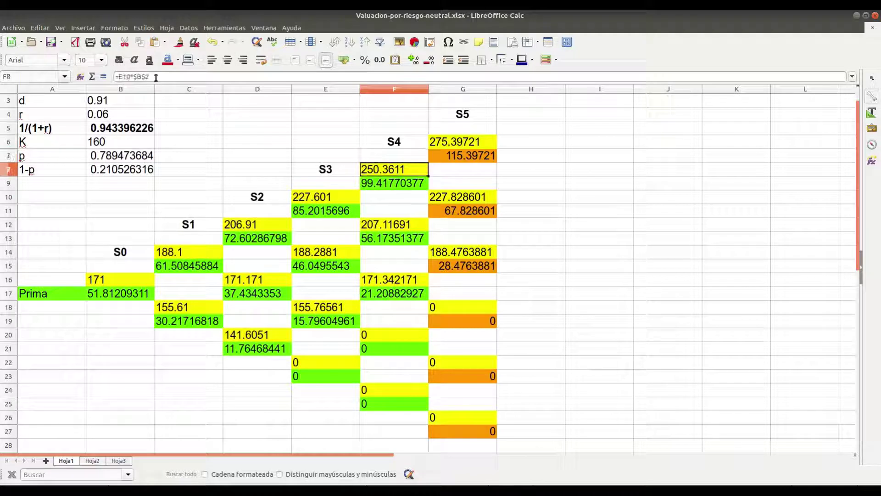
key(Left)
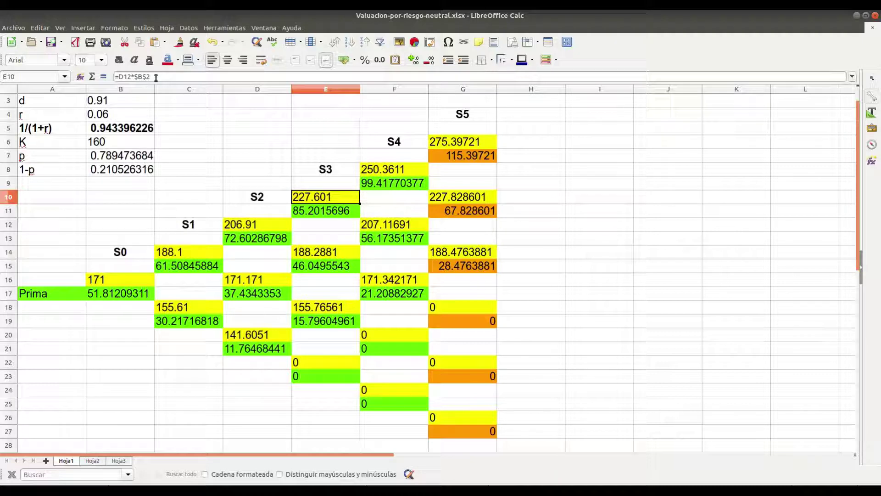
Commit F9 as =(G7*$B$7+G11*$B$8)*$B$5, showing 99.41770377
key(Right)
key(Right)
key(Up)
key(Up)
key(Up)
key(Left)
key(Down)
key(Down)
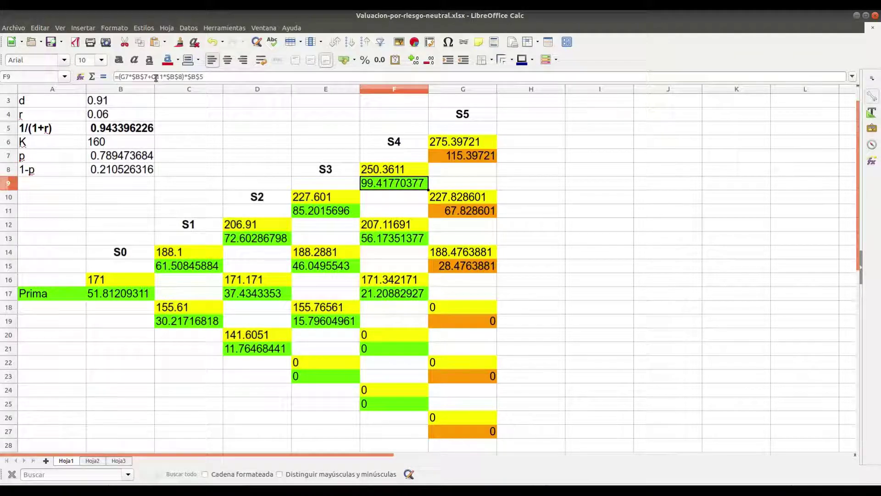
double_click(375, 184)
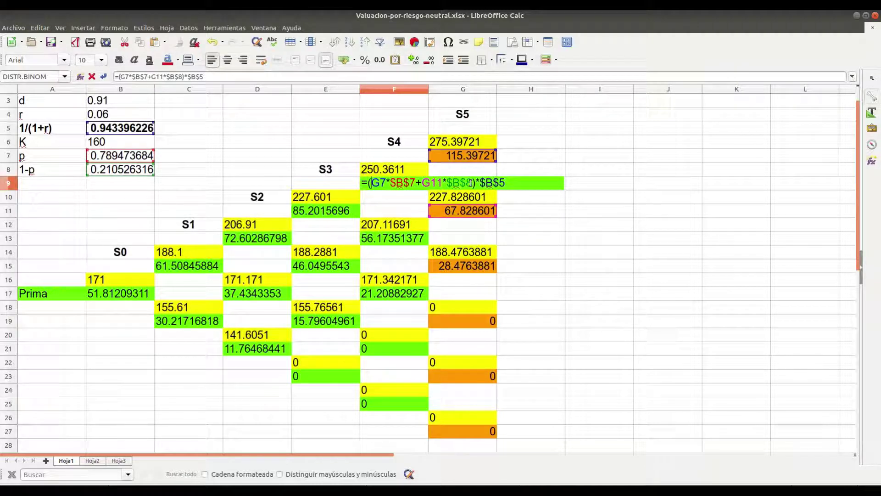
key(Return)
key(Left)
key(Left)
key(Left)
key(Left)
key(Down)
key(Down)
key(Down)
key(Down)
key(Down)
key(Down)
key(Down)
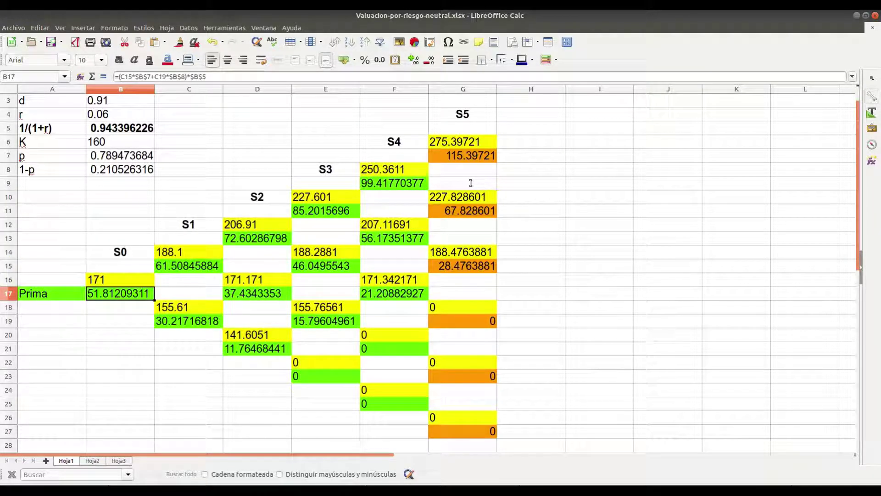
Review Hoja1's parameters, then Hoja2's Call label and B16 Prima formula, then switch to Hoja3
key(Up)
key(Up)
key(Up)
key(Up)
key(Up)
key(Up)
key(Up)
key(Up)
key(Up)
key(Up)
key(Up)
key(Up)
key(Up)
key(Up)
key(Up)
key(Up)
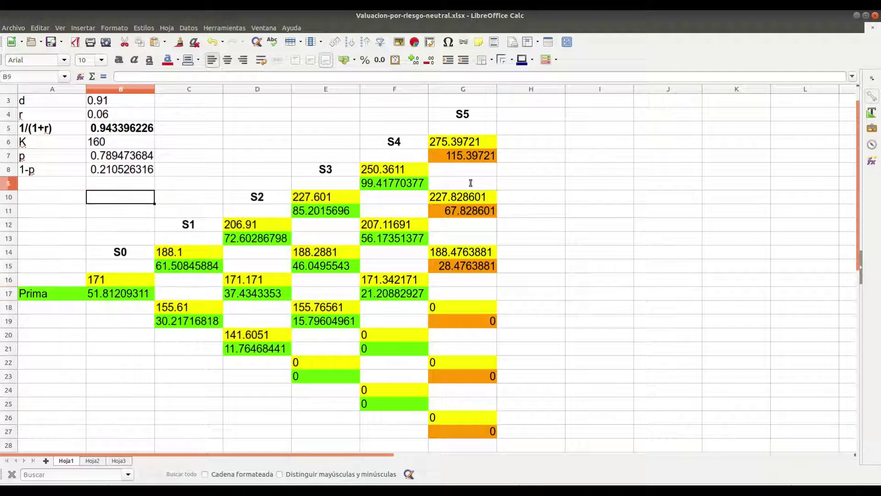
key(Down)
key(Down)
key(Down)
key(Down)
key(Down)
key(Down)
key(Down)
key(Down)
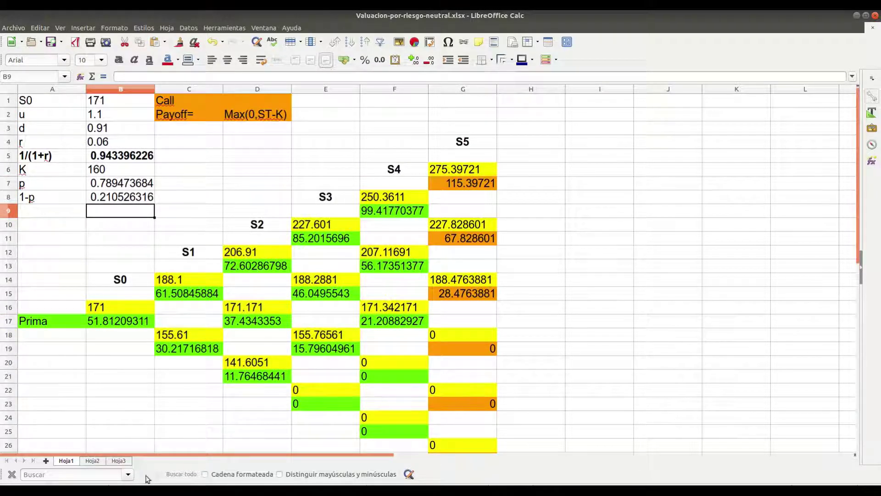
click(92, 461)
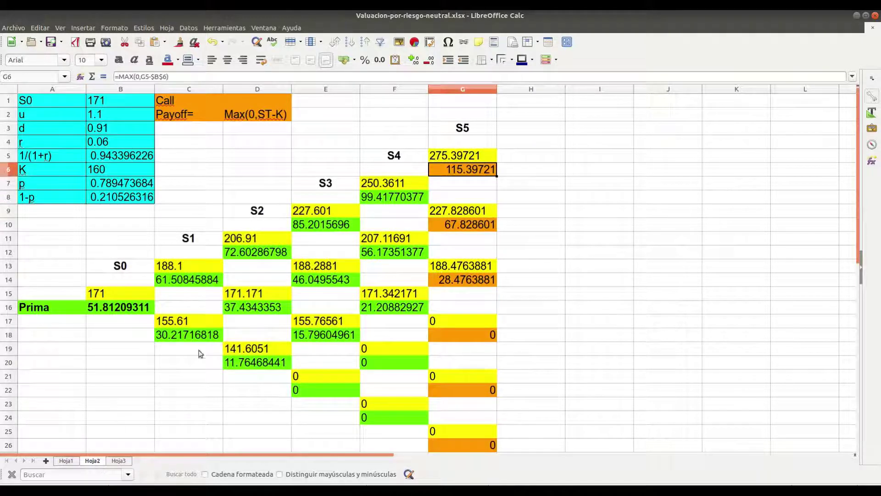
click(179, 203)
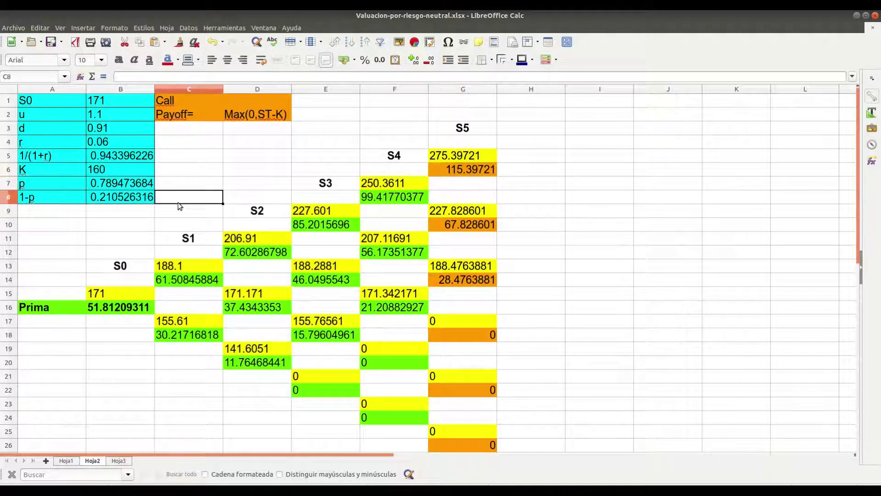
key(Up)
key(Up)
key(Up)
key(Up)
key(Up)
key(Up)
key(Up)
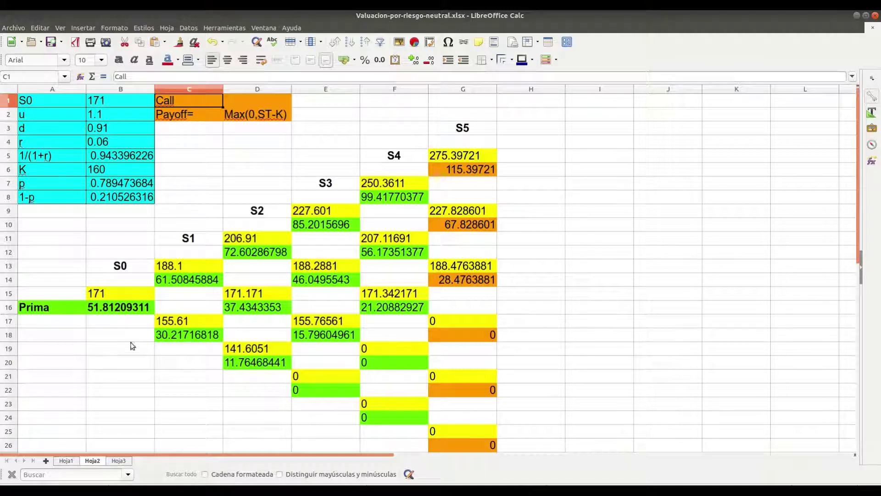
click(118, 313)
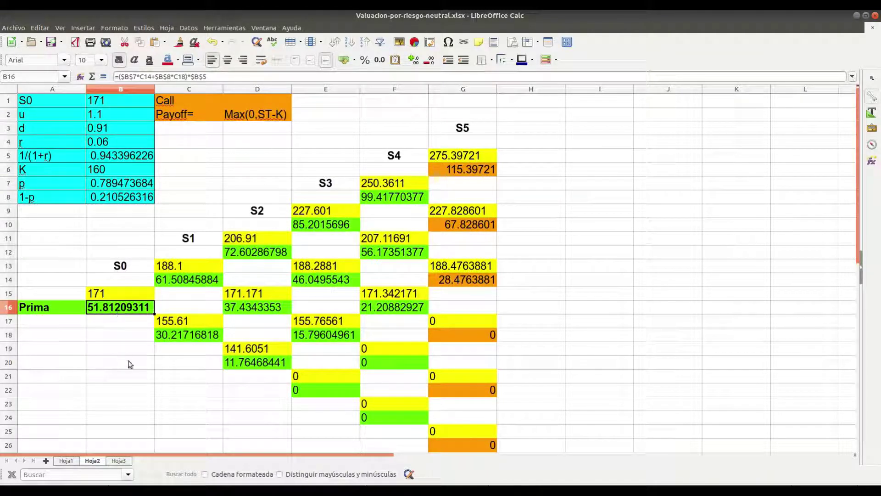
click(120, 462)
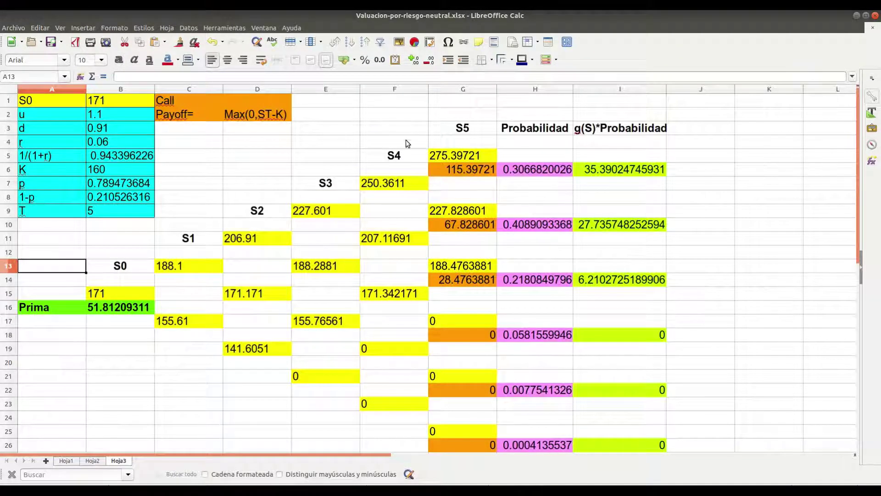
Step through Hoja3's tree from G3's S5 heading to Prima in B16, then switch to Derivados7.pdf
click(430, 131)
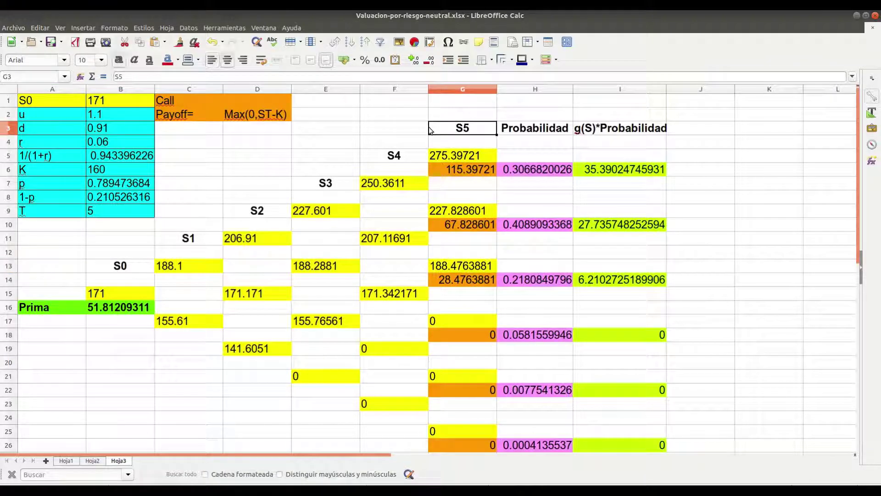
key(Up)
key(Up)
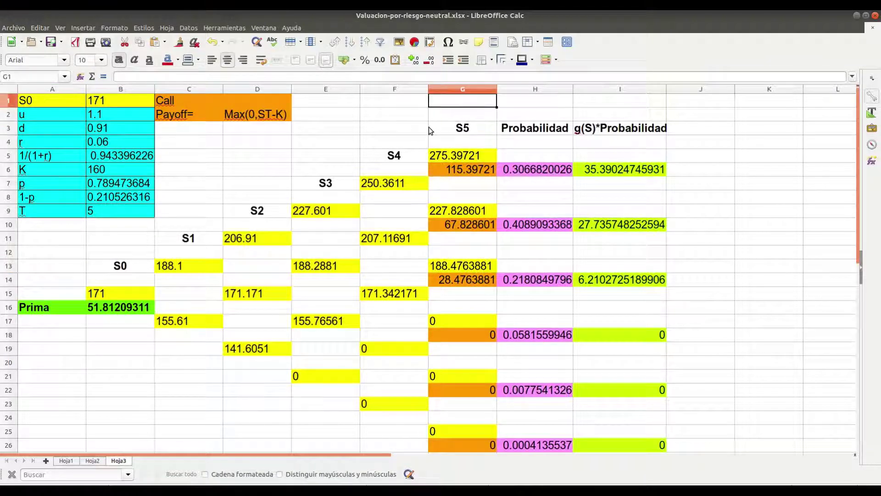
key(Down)
key(Down)
key(Down)
key(Down)
key(Down)
key(Down)
key(Down)
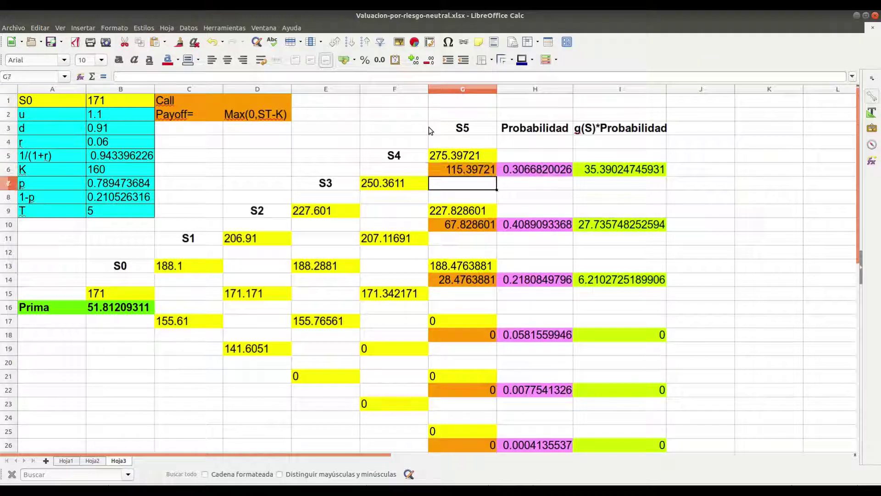
key(Left)
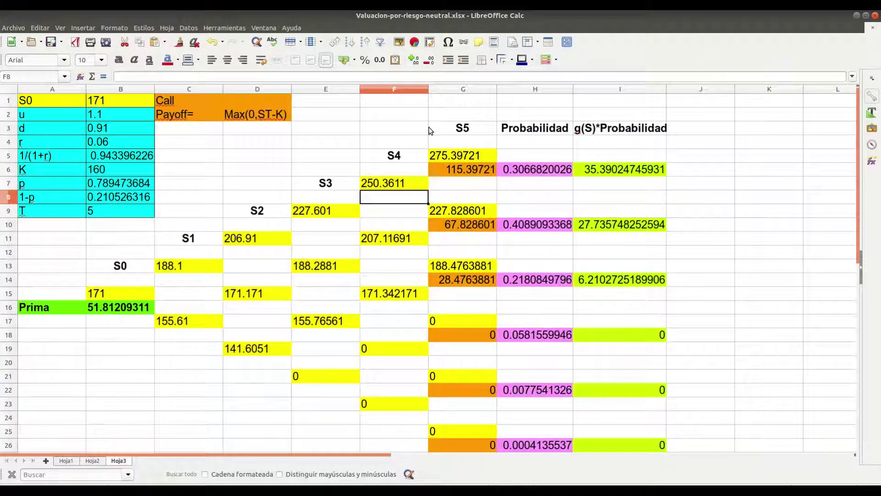
key(Left)
key(Down)
key(Down)
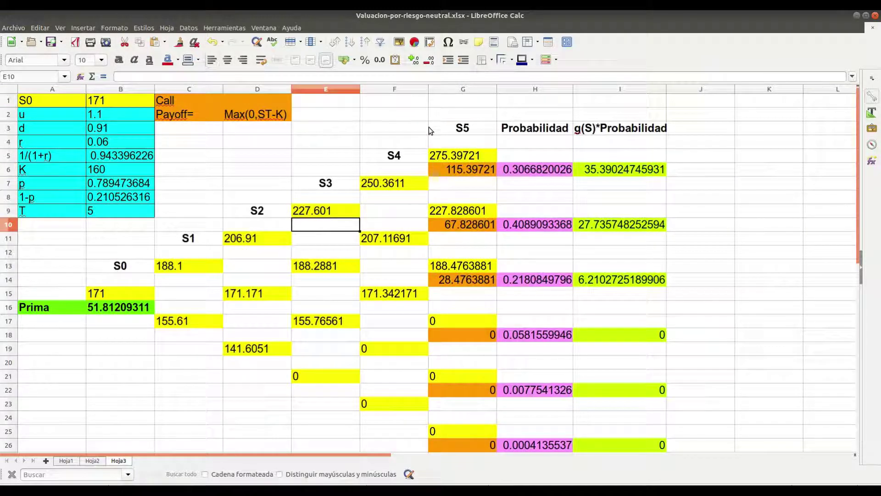
key(Left)
key(Down)
key(Down)
key(Left)
key(Down)
key(Down)
key(Down)
key(Down)
key(Left)
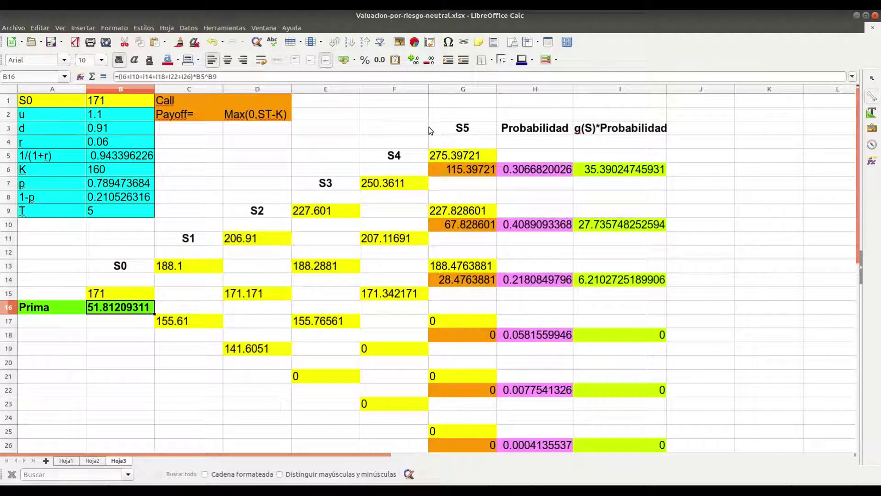
key(alt+Tab)
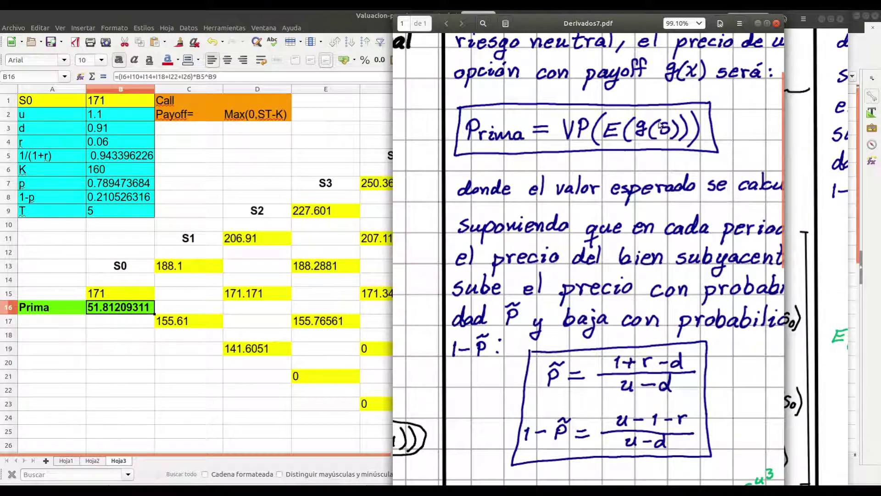
Switch from the Derivados7.pdf notes back to Hoja3 in Calc
key(alt+Tab)
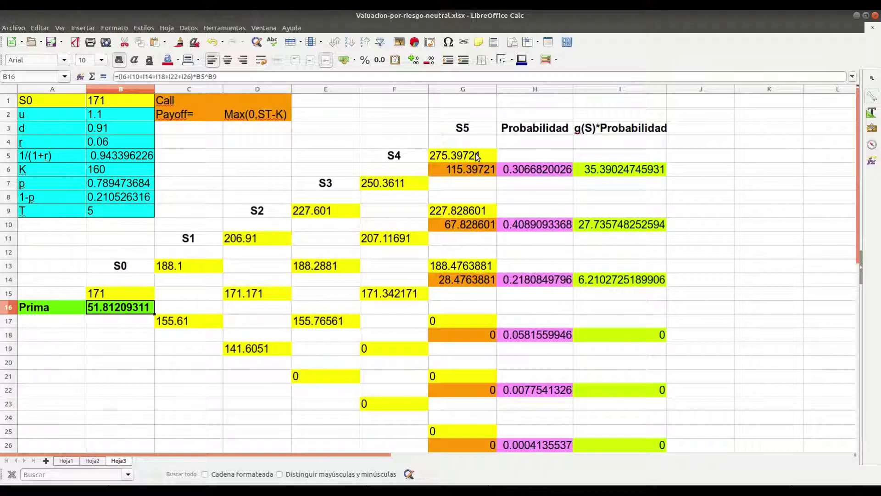
Review Hoja3's payoffs in G6 and G10, the I10 product, and strike K in B6
click(476, 170)
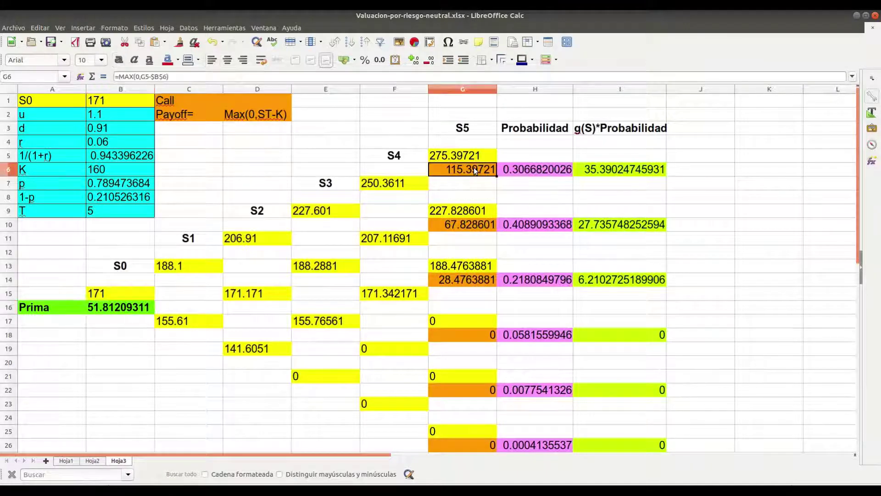
key(Down)
key(Down)
key(Down)
key(Down)
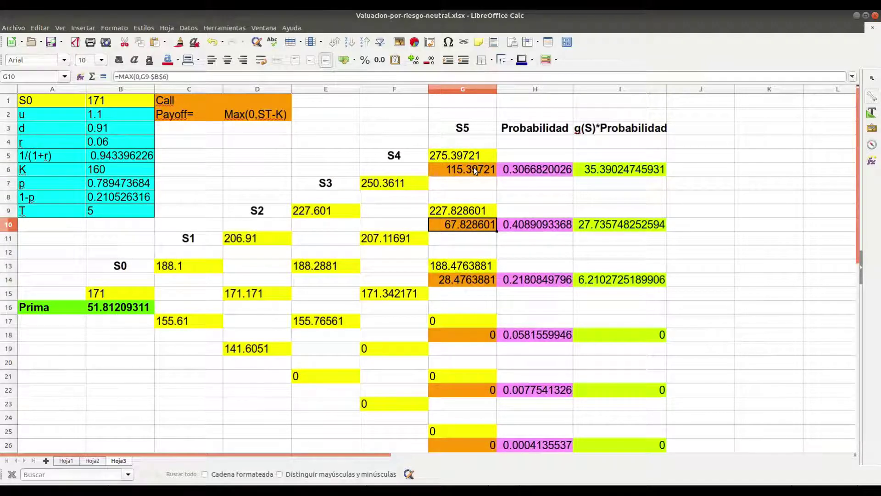
key(Right)
key(Right)
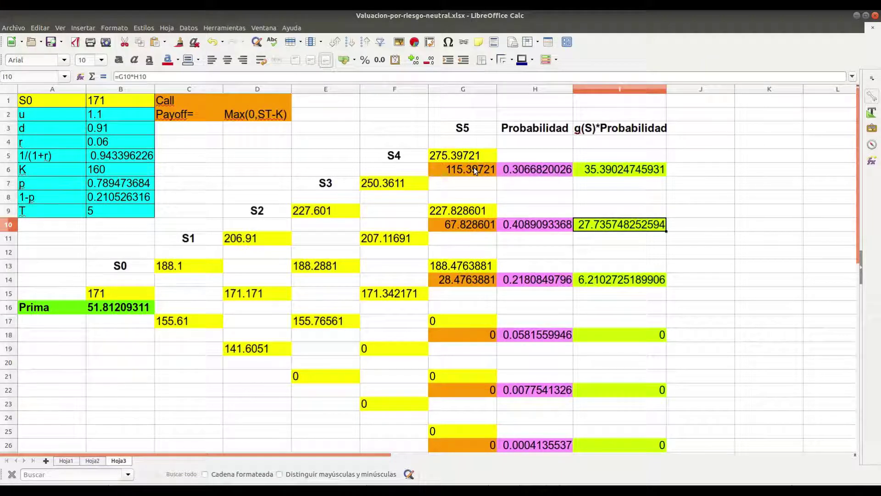
key(Left)
key(Left)
key(Left)
key(Left)
key(Left)
key(Left)
key(Left)
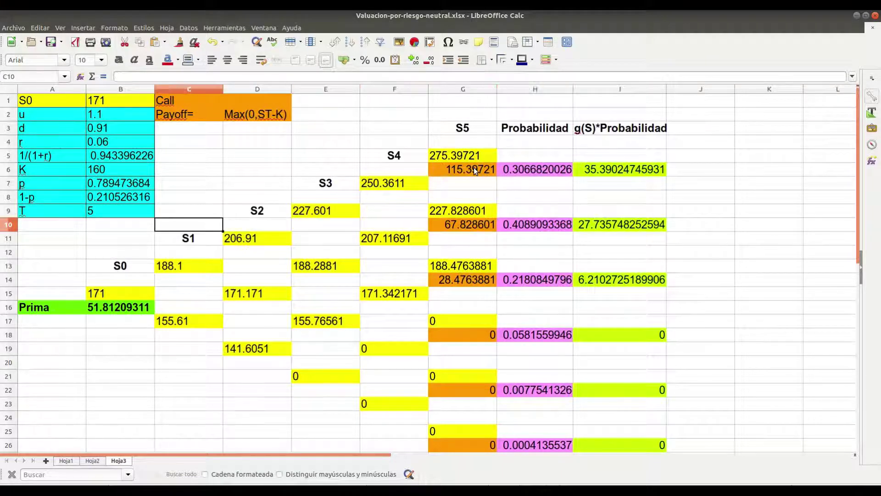
key(Down)
key(Down)
key(Down)
key(Down)
key(Down)
key(Down)
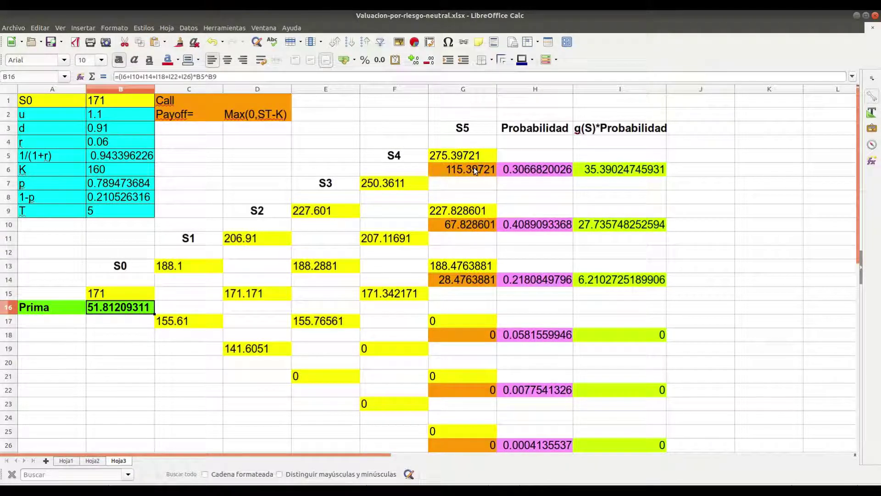
key(Up)
key(Up)
key(Up)
key(Up)
key(Up)
key(Up)
key(Up)
key(Up)
key(Up)
key(Up)
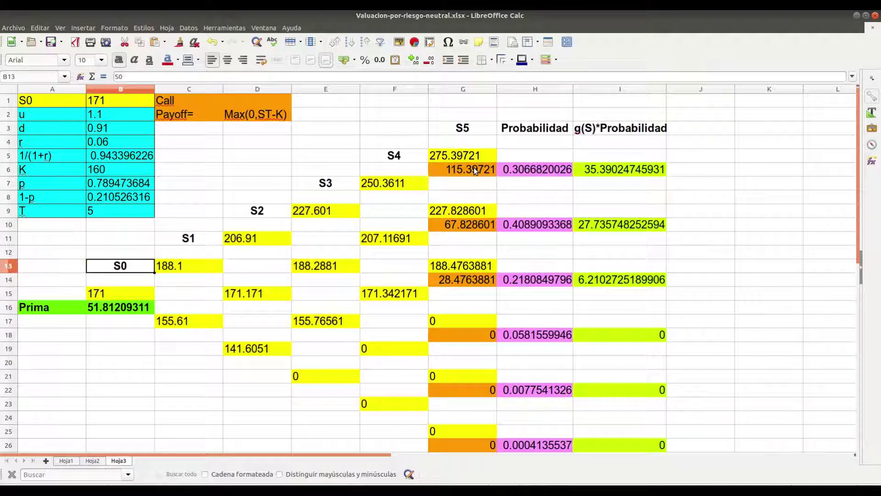
key(Right)
key(Right)
key(Right)
key(Right)
key(Right)
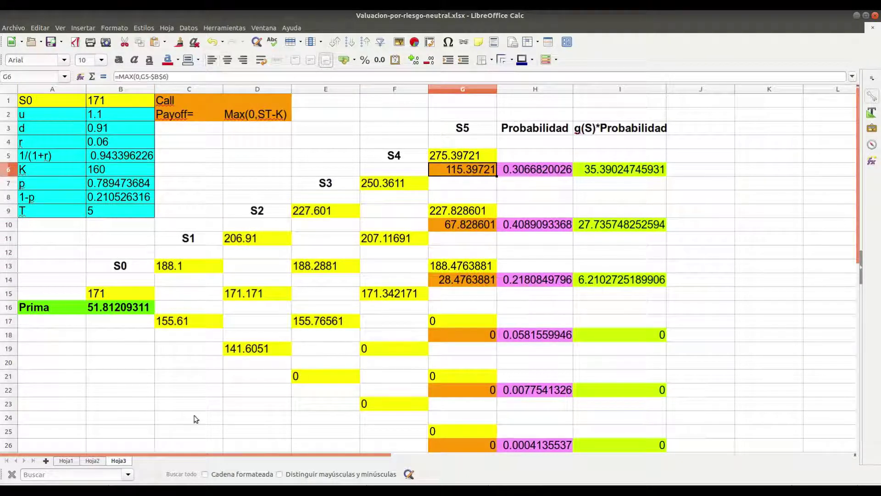
Glance at Hoja2, then recheck Hoja3's G6 payoff =MAX(0,G5-$B$6) and H6 probability
click(93, 461)
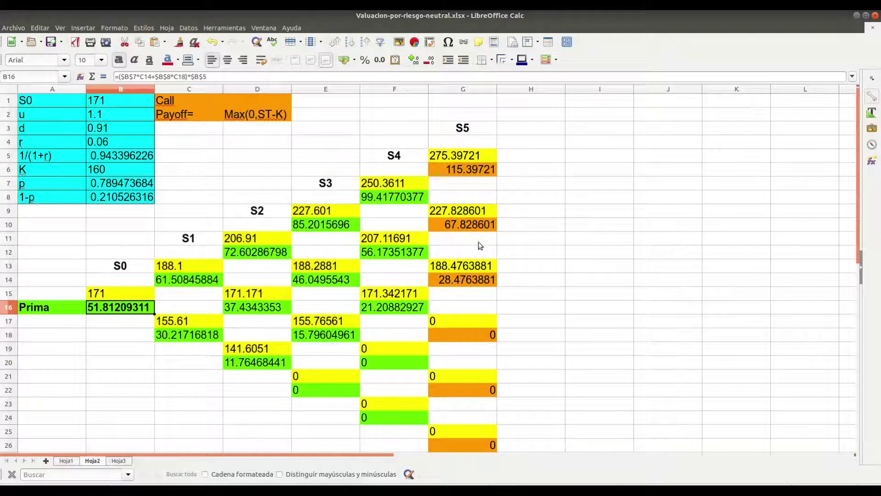
click(117, 462)
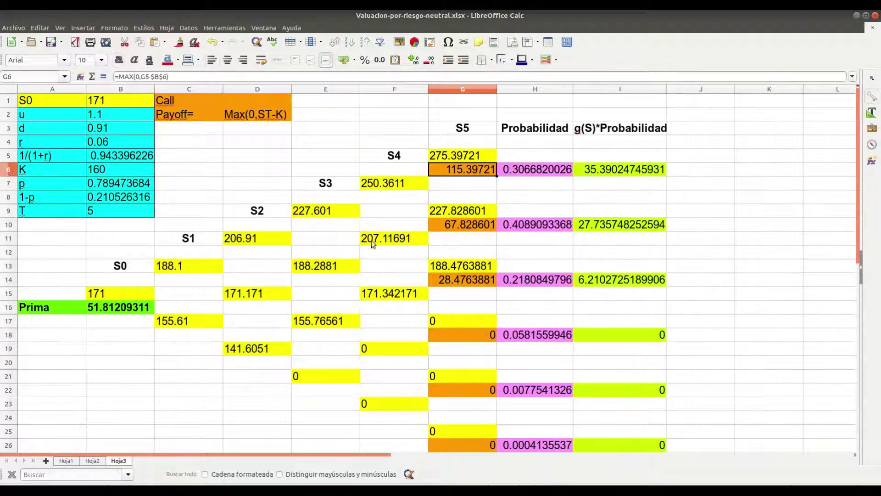
double_click(466, 169)
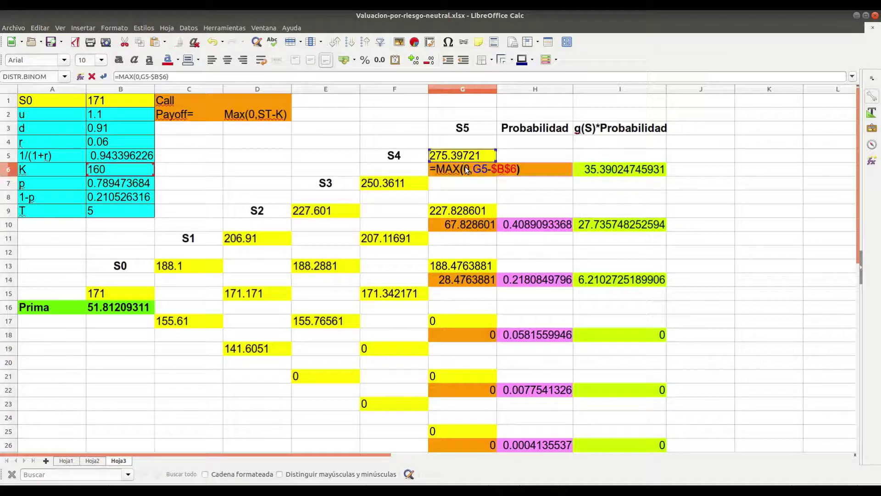
key(Return)
key(Down)
key(Down)
key(Down)
key(Up)
key(Up)
key(Up)
key(Up)
key(Right)
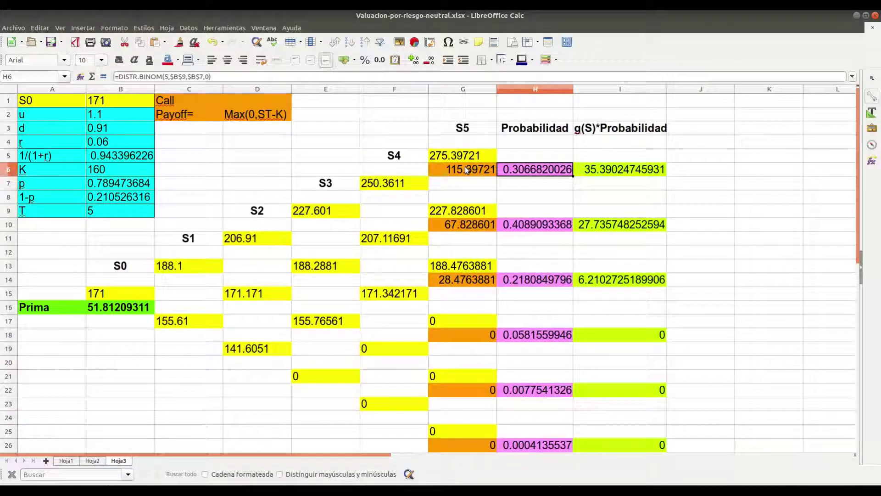
key(alt+Tab)
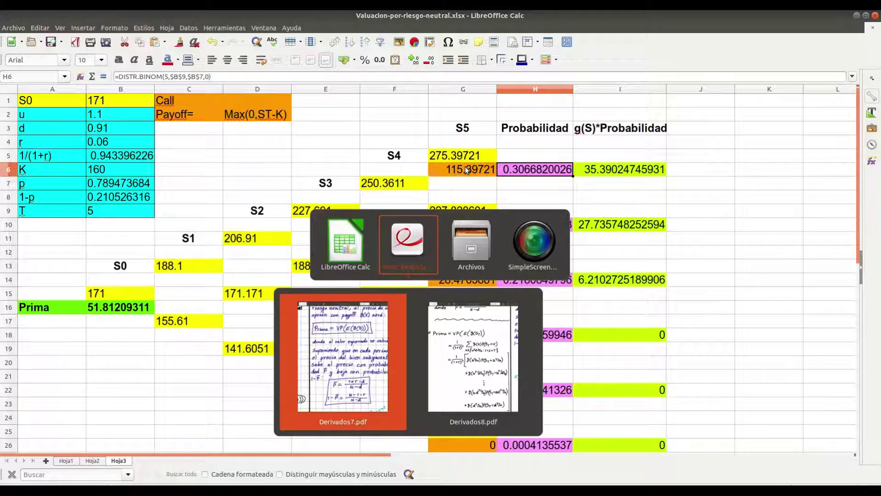
Read the Derivados8.pdf notes on each final price's binomial probability, then return to Calc
key(alt+Tab)
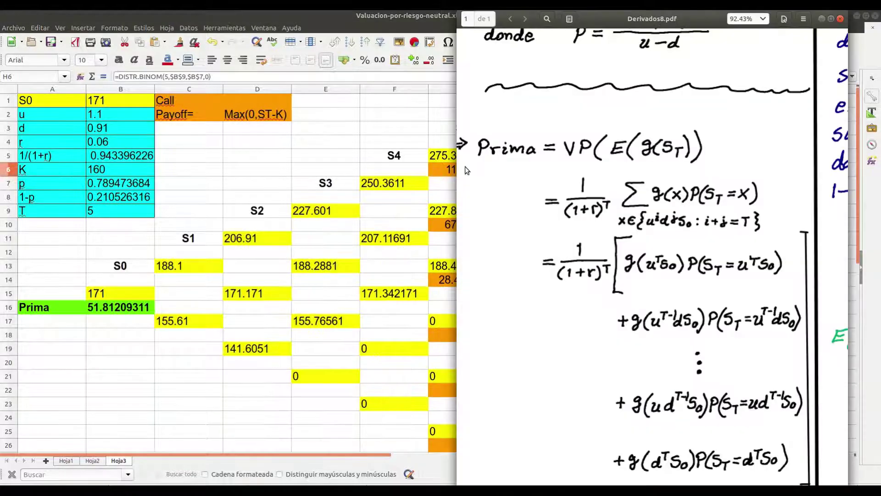
scroll(464, 167, up, 5)
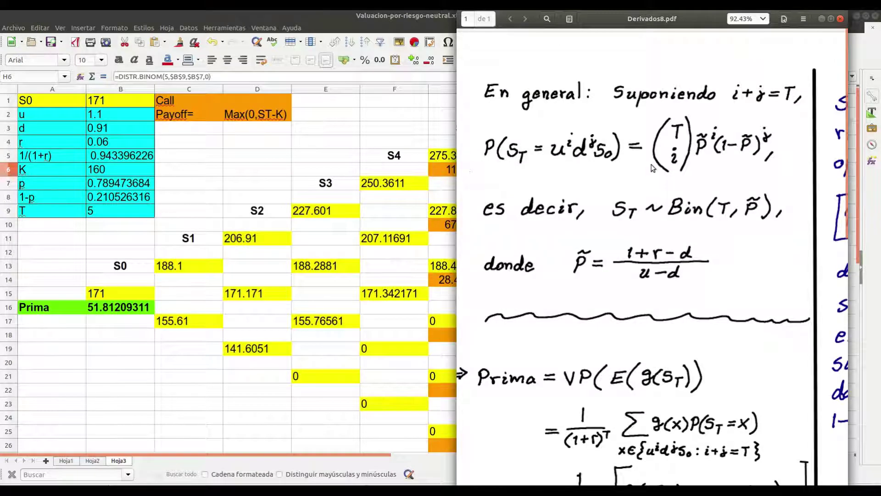
drag(686, 21, 248, 23)
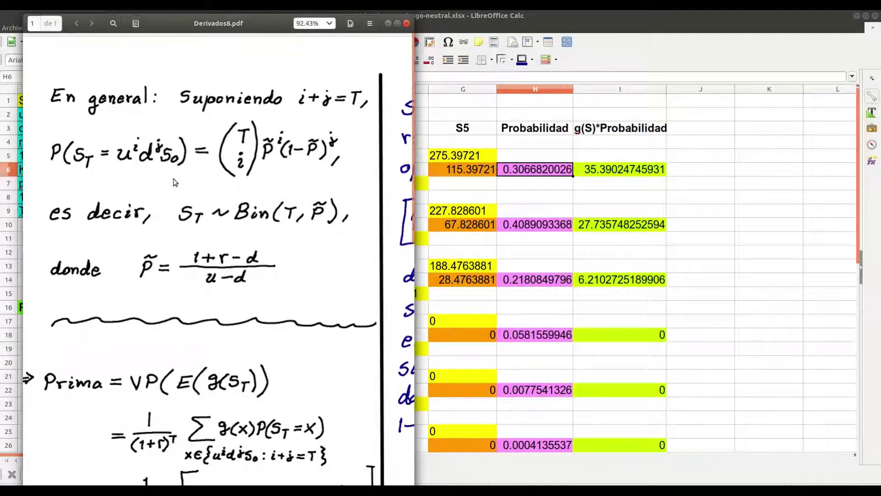
scroll(178, 192, down, 10)
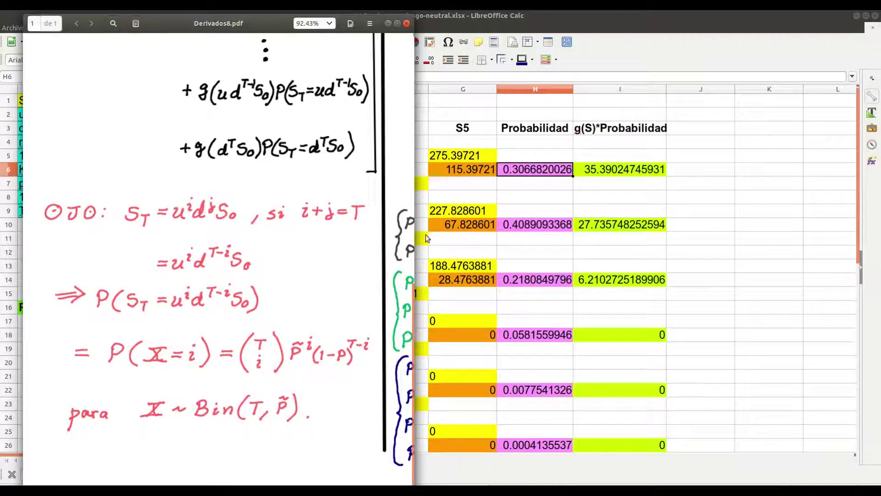
click(549, 169)
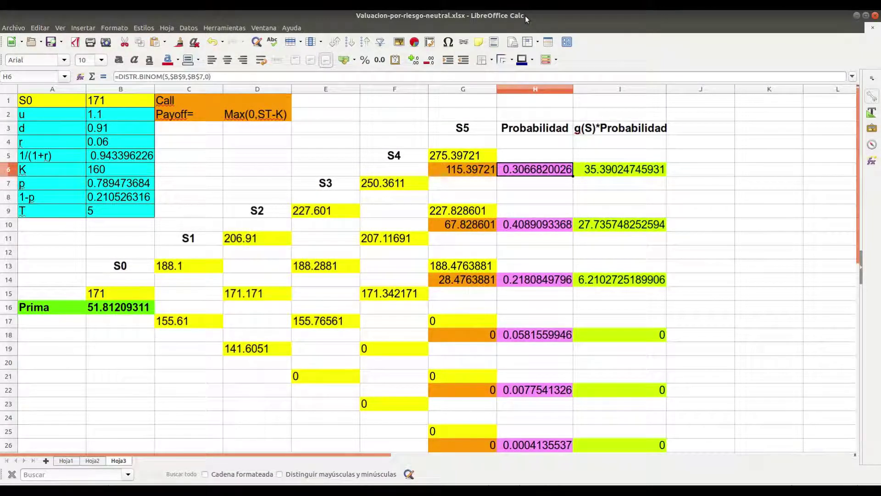
double_click(527, 172)
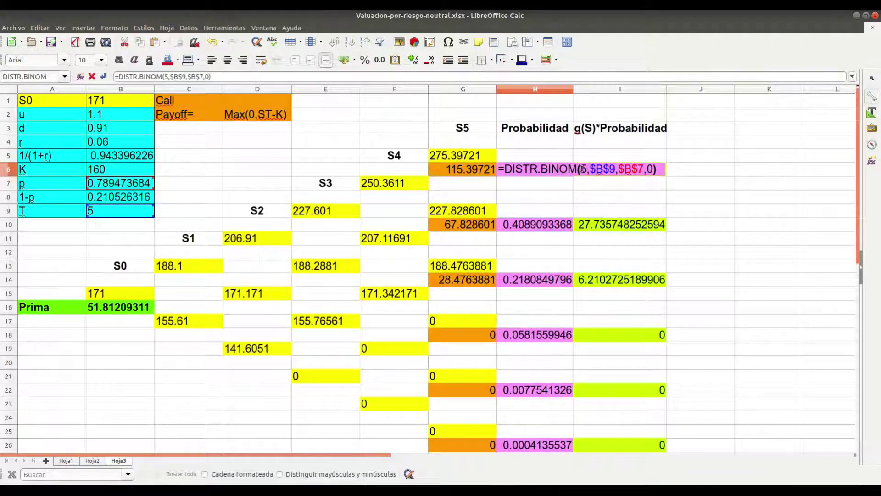
click(605, 170)
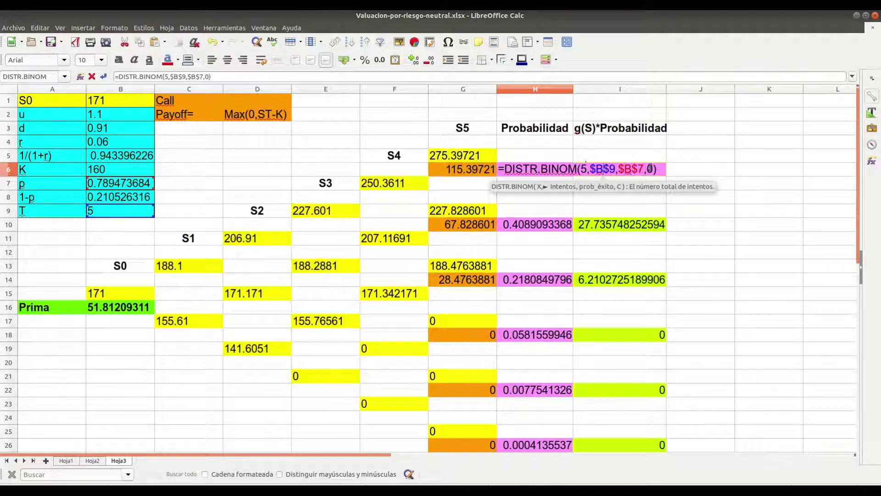
click(649, 169)
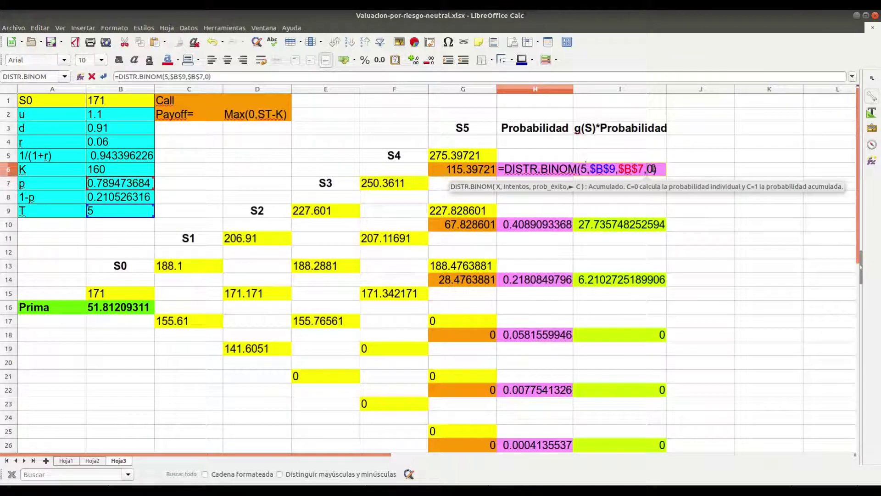
key(Right)
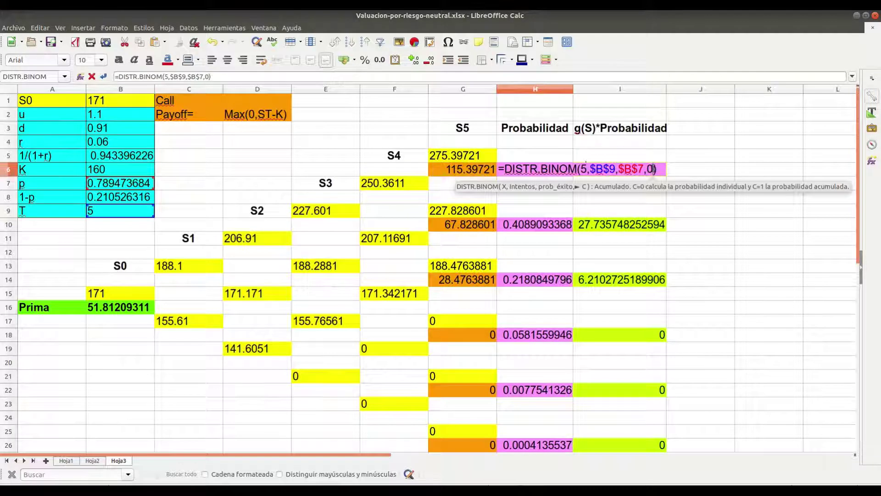
key(Return)
key(Up)
key(Down)
key(Down)
key(Down)
key(Down)
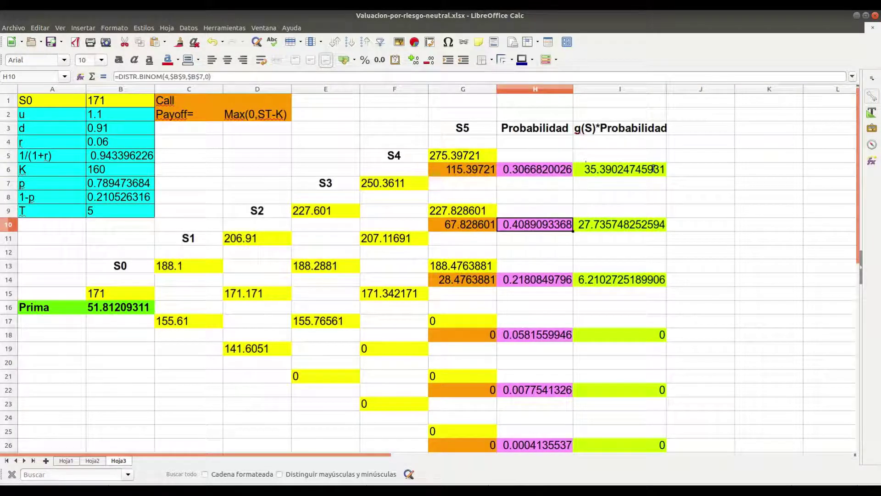
double_click(553, 225)
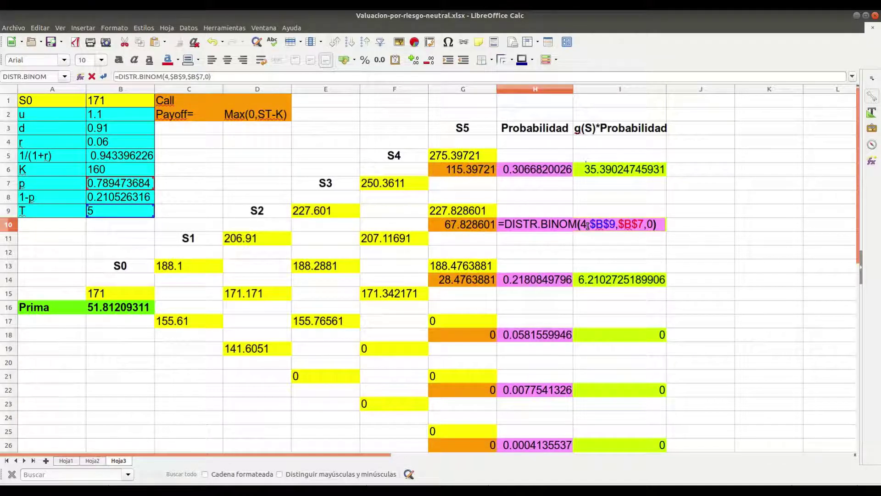
key(Return)
key(Down)
key(Down)
key(Down)
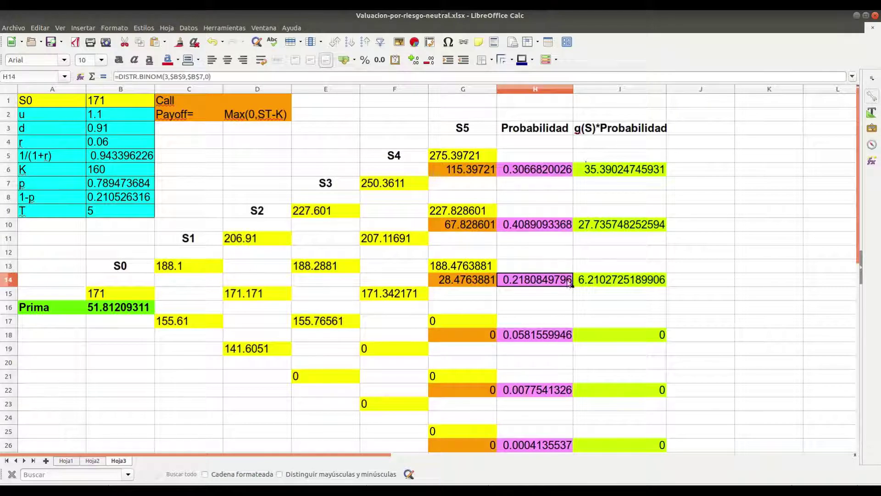
double_click(567, 283)
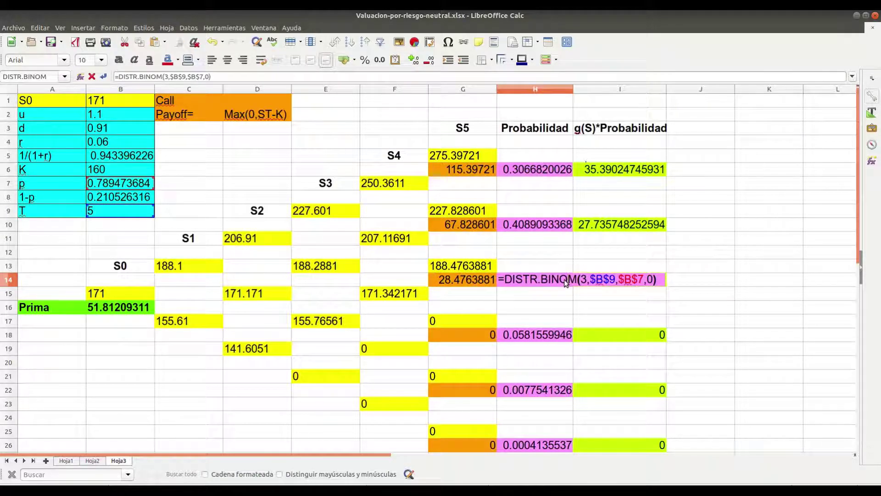
key(Return)
key(Down)
key(Down)
key(Down)
key(Down)
key(Down)
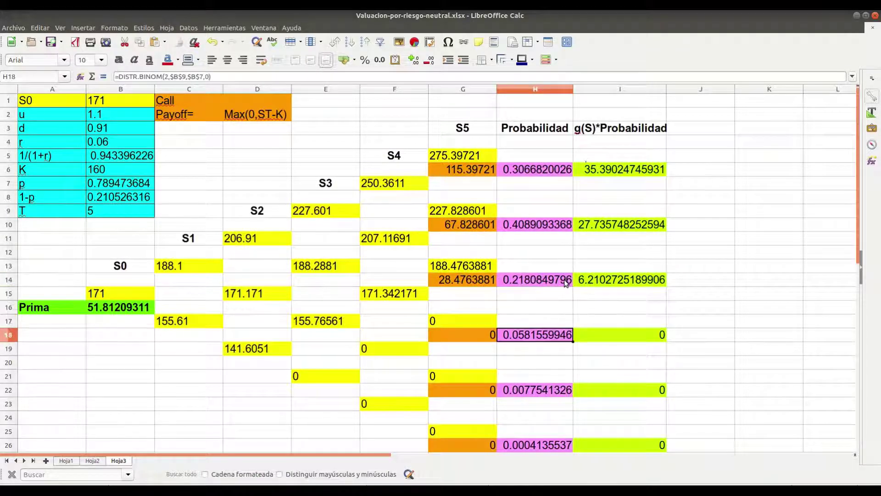
key(Down)
key(Down)
key(Down)
key(Down)
key(Down)
key(Down)
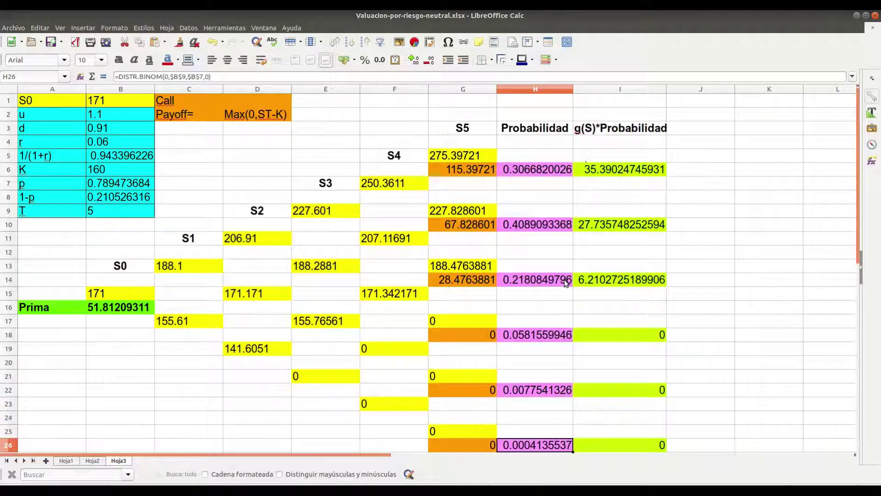
double_click(545, 445)
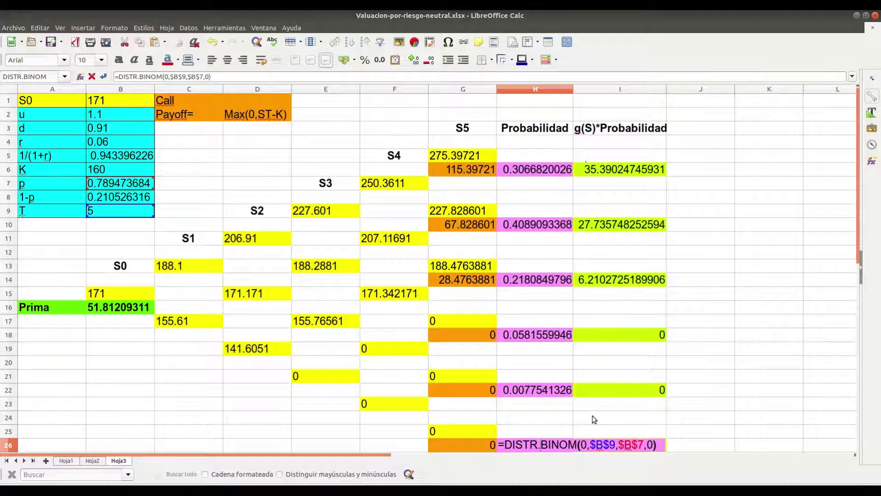
key(Return)
key(Up)
key(Up)
key(Up)
key(Up)
key(Up)
key(Up)
key(Up)
key(Up)
key(Up)
key(Up)
key(Up)
key(Up)
key(Up)
key(Up)
key(Up)
key(Up)
key(Up)
key(Up)
key(Up)
key(alt+Tab)
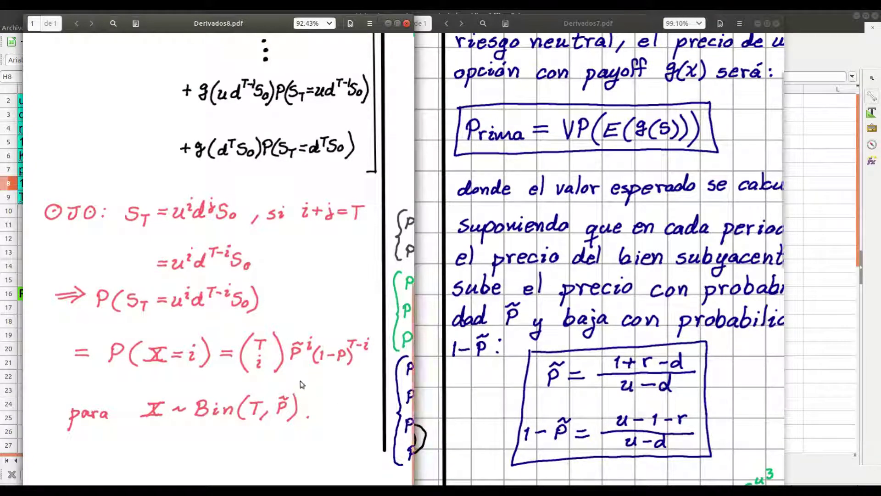
scroll(301, 381, up, 10)
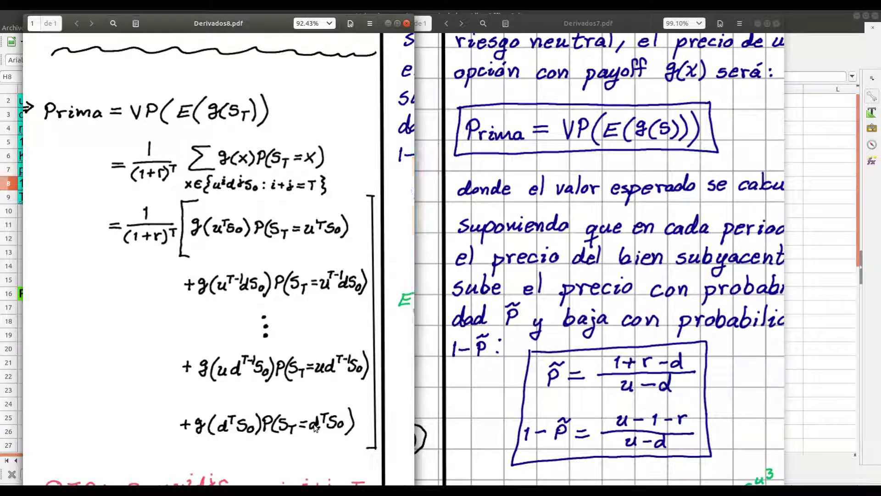
key(alt+Tab)
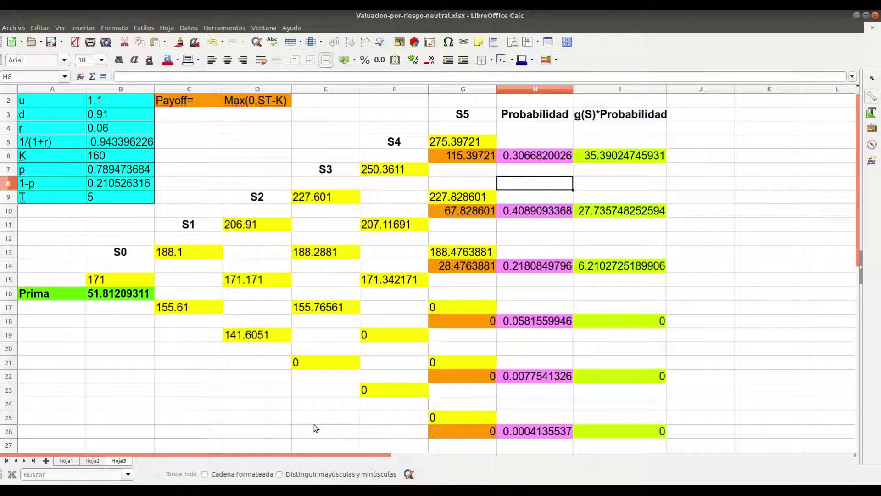
key(alt+Tab)
key(alt+shift+Tab)
key(alt+Tab)
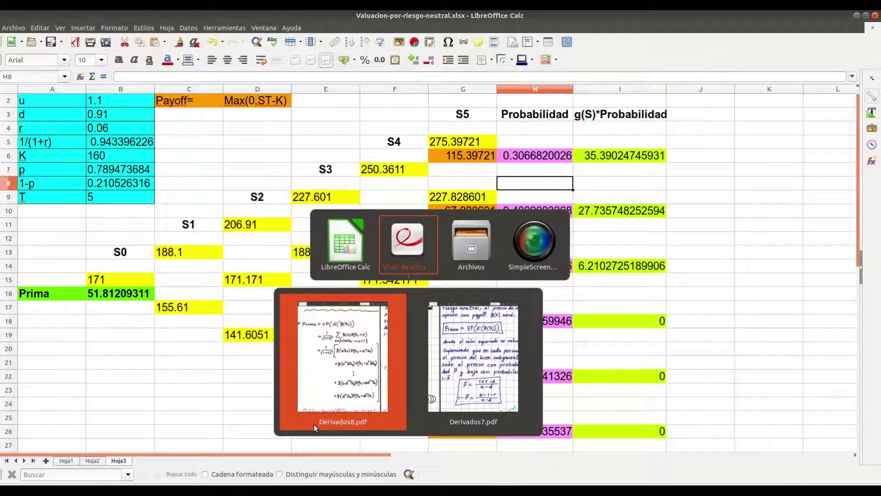
key(alt+grave)
key(alt+grave)
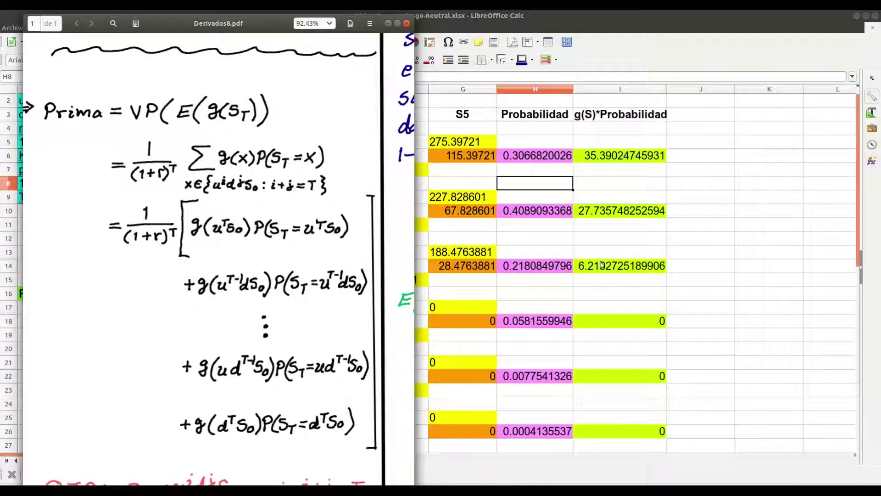
click(622, 154)
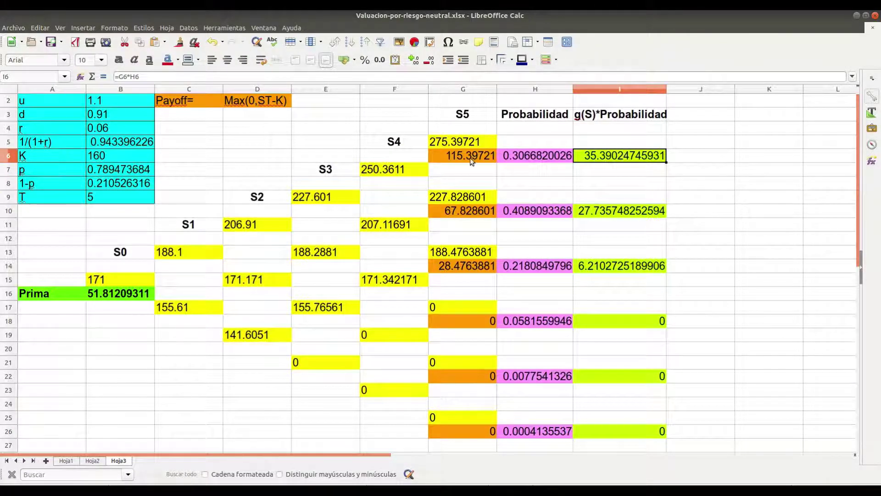
Inspect the payoff-times-probability formulas =G6*H6 and =G10*H10 in column I
double_click(593, 156)
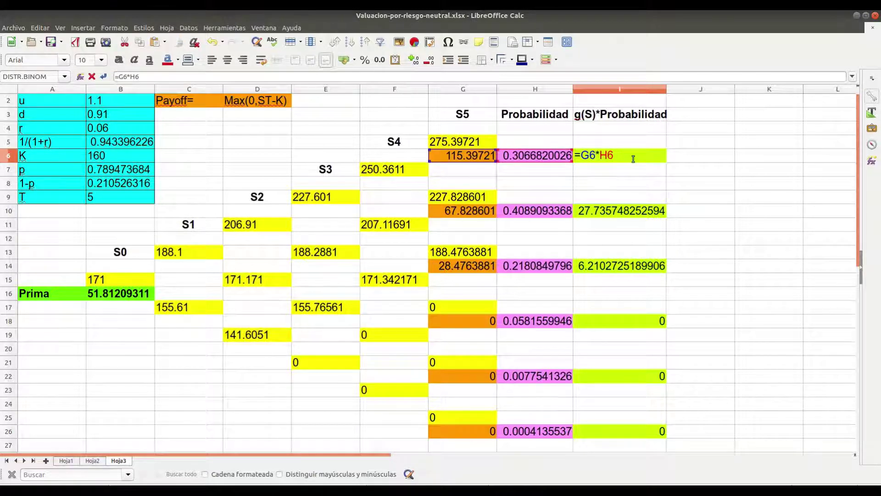
key(Return)
key(Down)
key(Down)
key(Down)
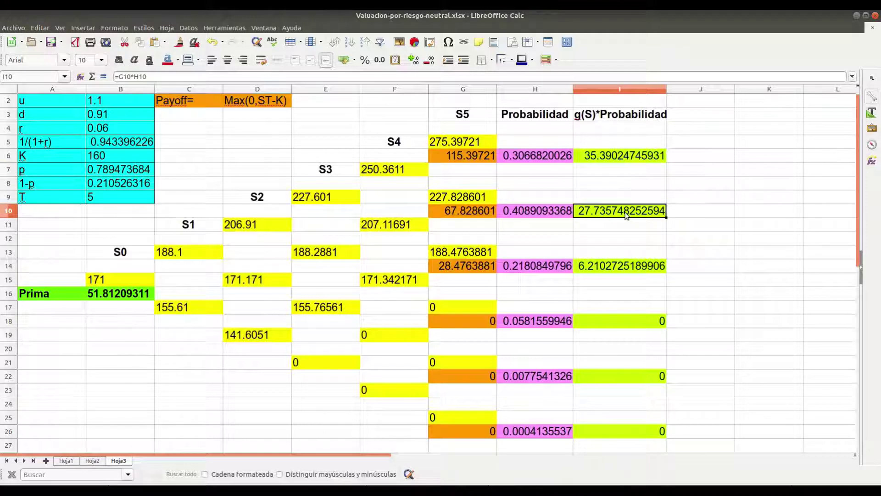
double_click(627, 215)
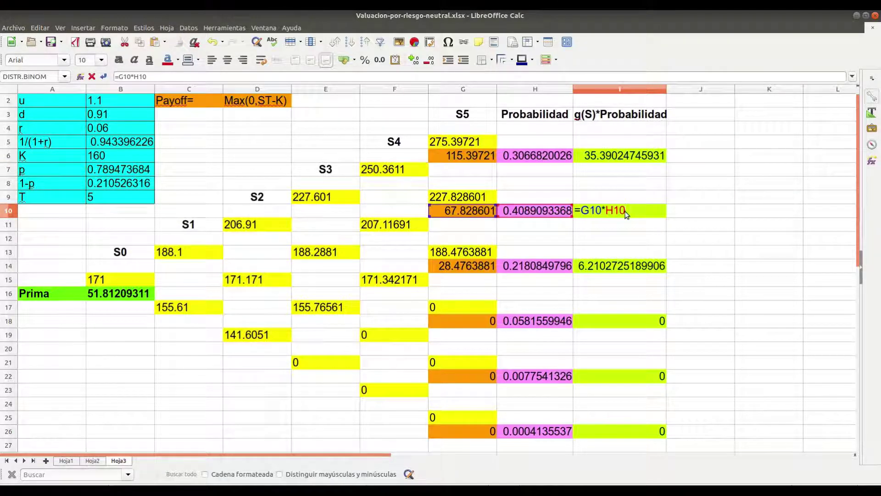
key(Return)
key(Down)
key(Down)
key(Down)
key(Down)
key(Down)
key(Down)
key(Down)
key(Down)
key(Down)
key(Down)
key(Down)
key(Down)
key(Down)
Check the B16 premium formula =(I6+I10+I14+I18+I22+I26)*B5^B9 against the PDF notes
key(Left)
key(Left)
key(Left)
key(Home)
key(Up)
key(Up)
key(Up)
key(Up)
key(Up)
key(Up)
key(Up)
key(Up)
key(Up)
key(Right)
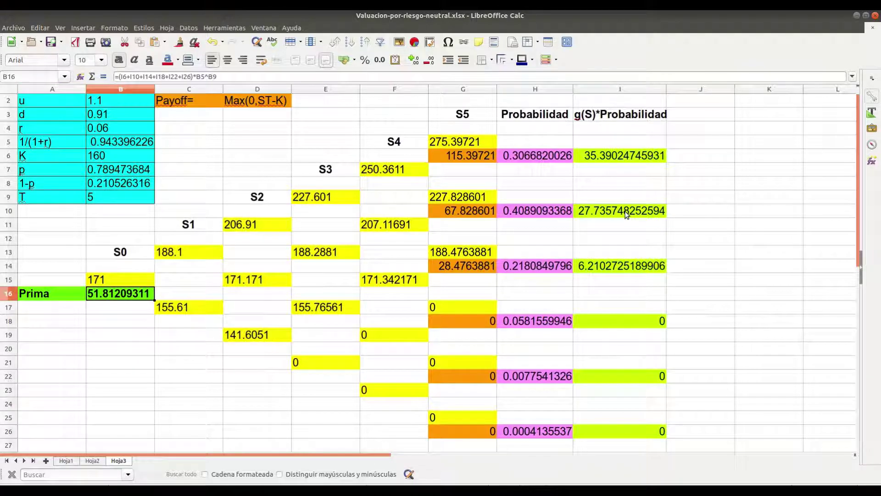
double_click(133, 295)
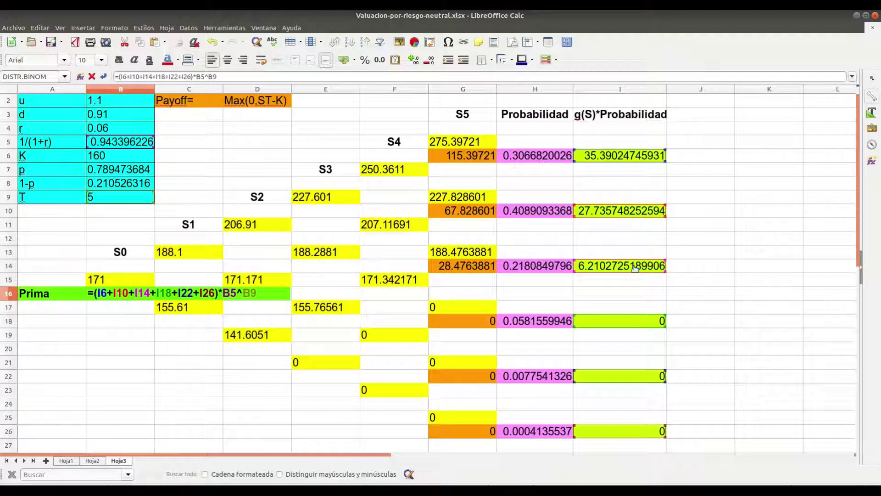
key(alt+Tab)
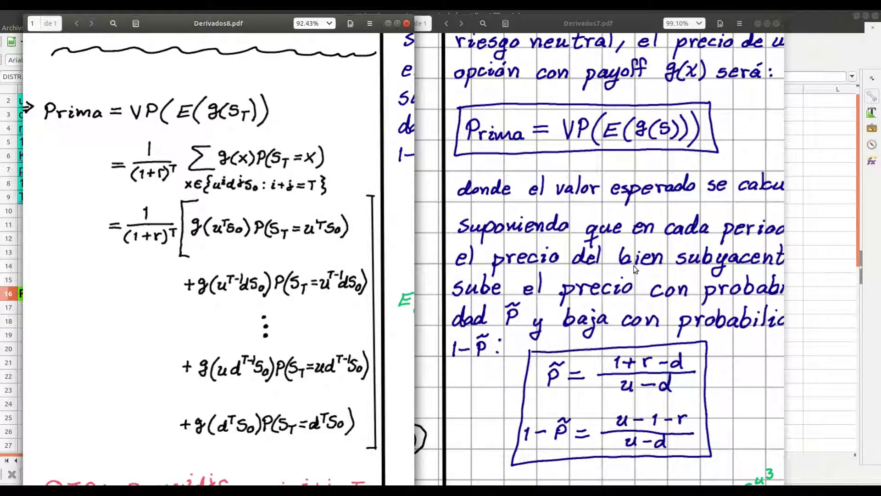
Drag the Derivados8 notes window to the right, uncovering Hoja3's premium formula
drag(268, 28, 638, 23)
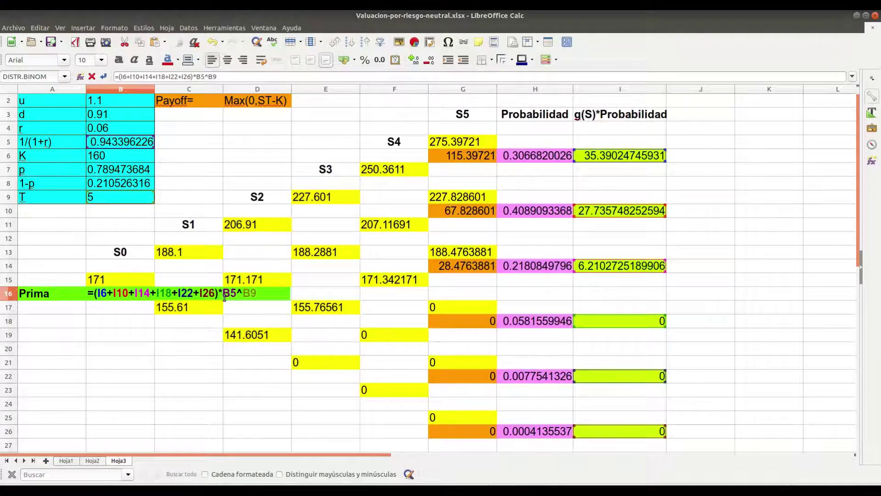
key(Return)
key(Up)
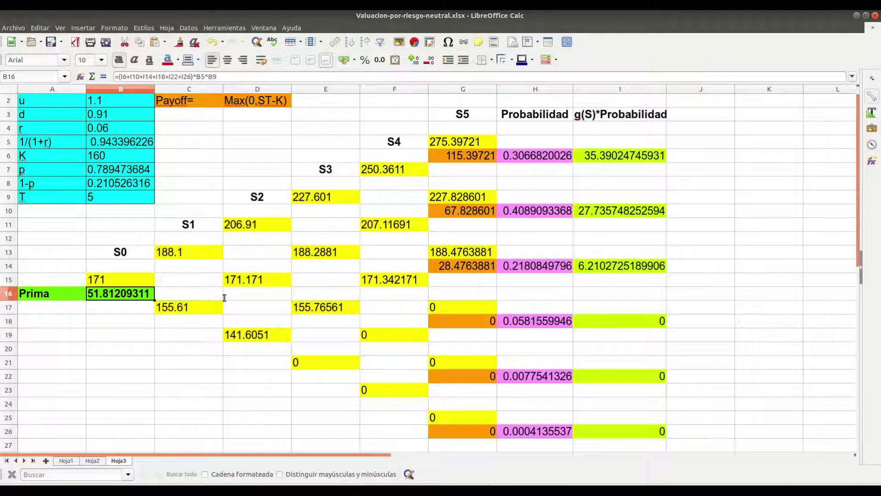
key(Right)
key(Up)
key(Up)
key(Right)
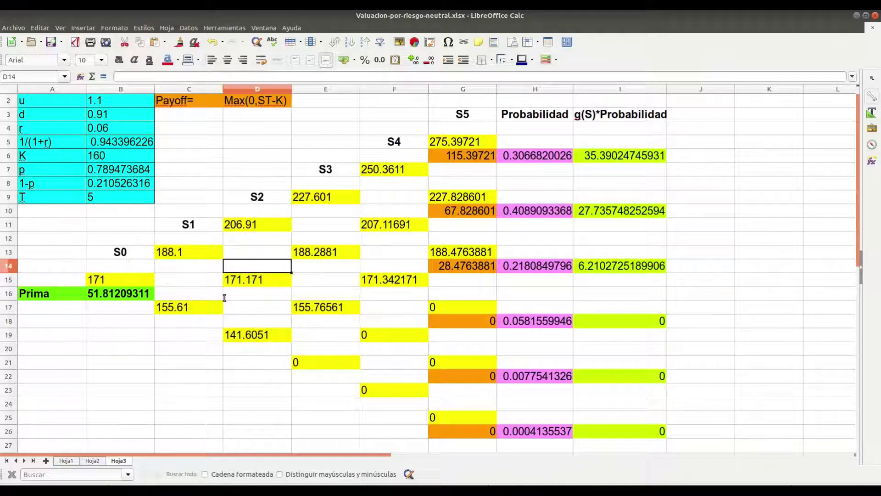
key(Up)
key(Up)
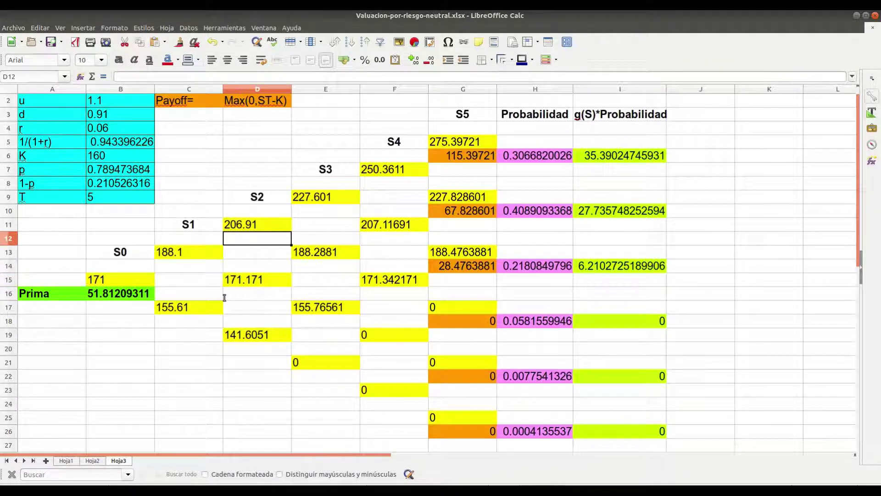
key(Up)
key(Up)
key(Up)
key(Up)
key(Up)
key(Up)
key(Up)
key(Up)
key(Up)
key(Up)
key(Up)
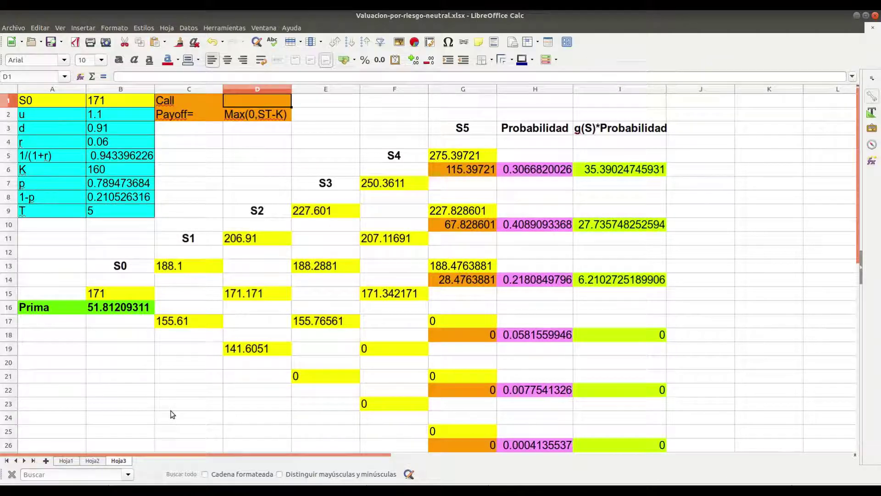
key(Left)
key(Left)
key(Left)
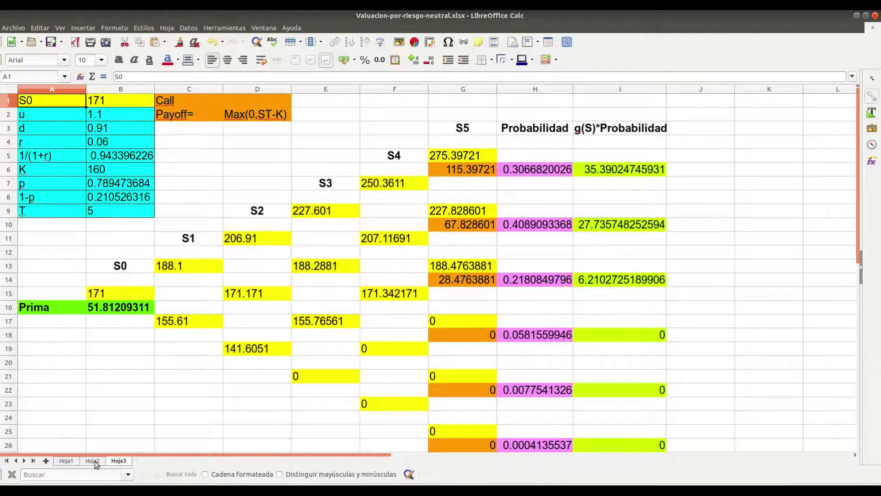
click(92, 461)
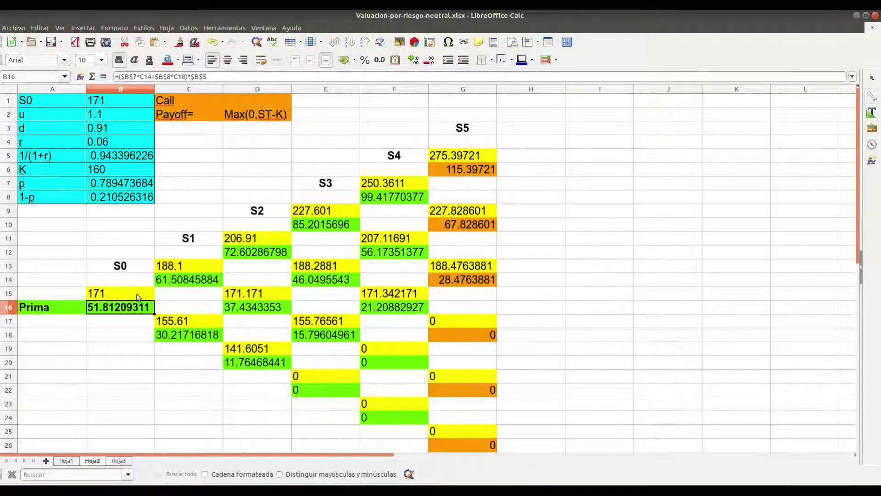
click(193, 282)
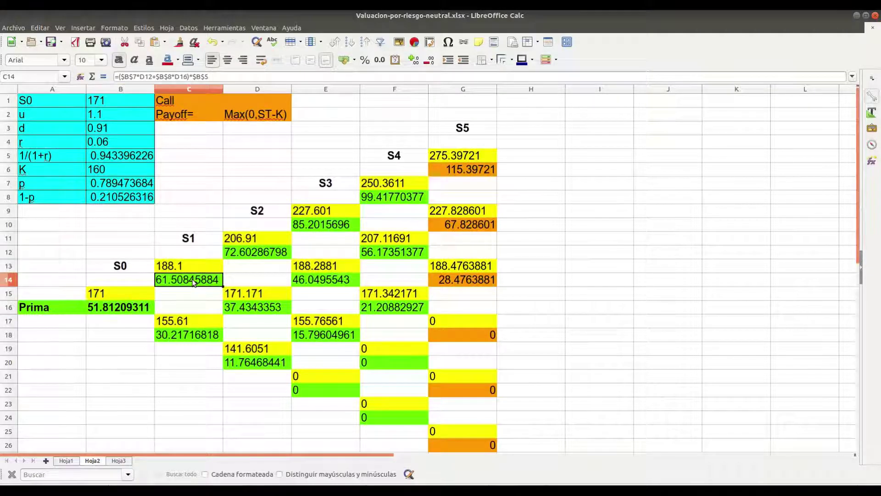
click(255, 254)
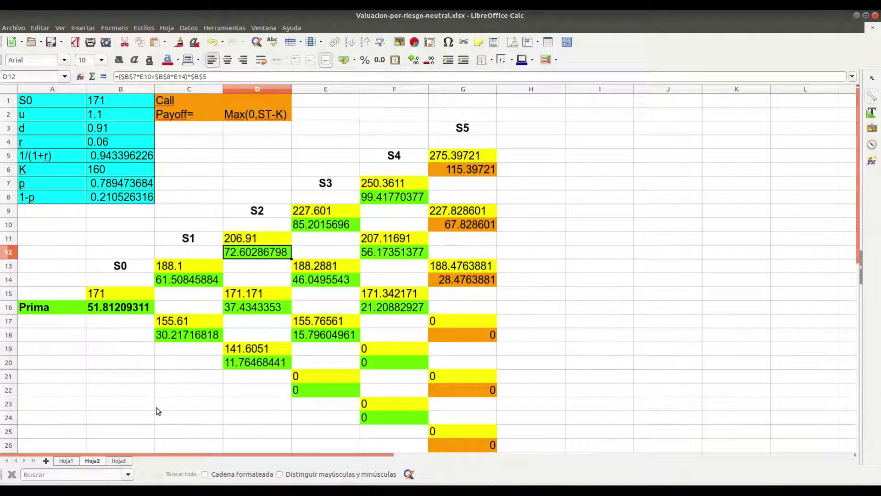
click(120, 461)
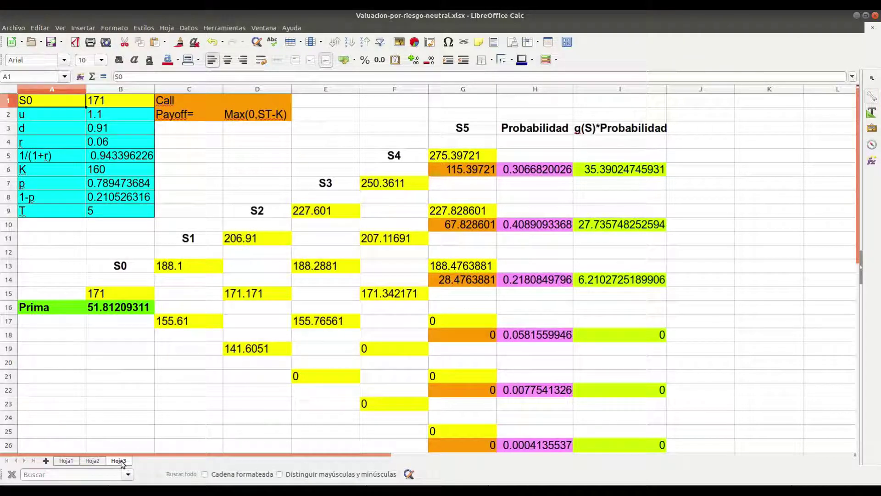
click(94, 460)
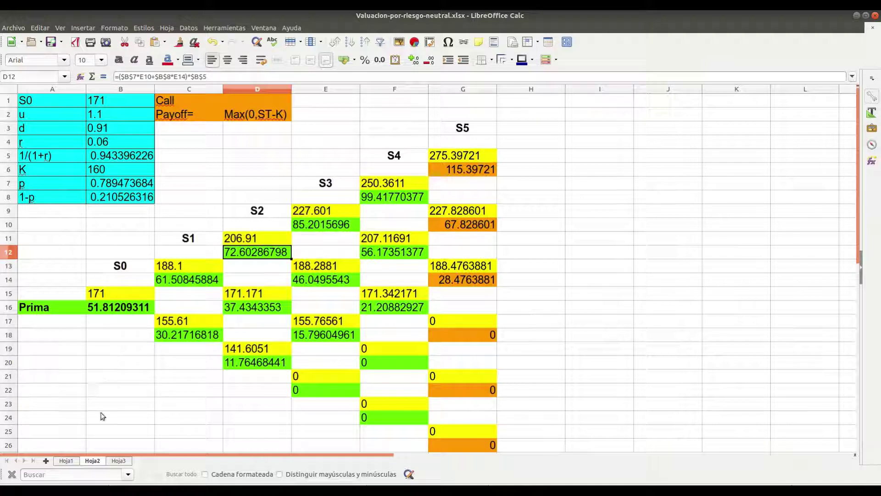
click(119, 461)
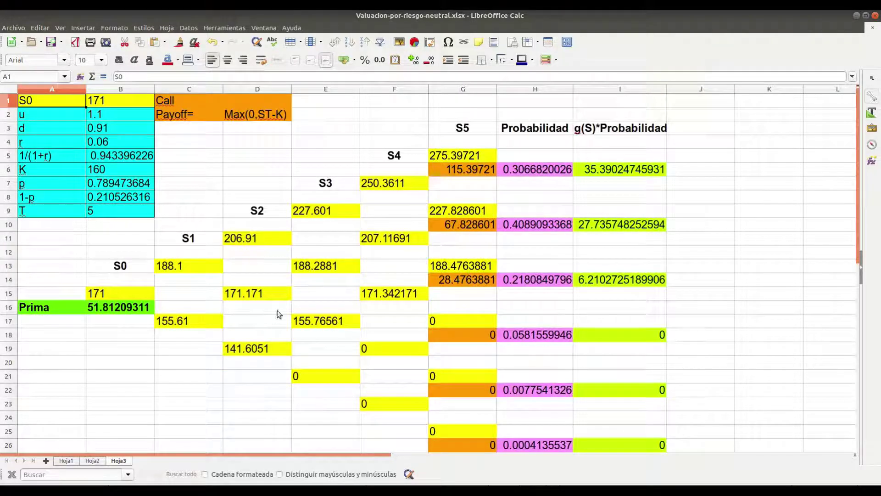
click(93, 461)
click(125, 461)
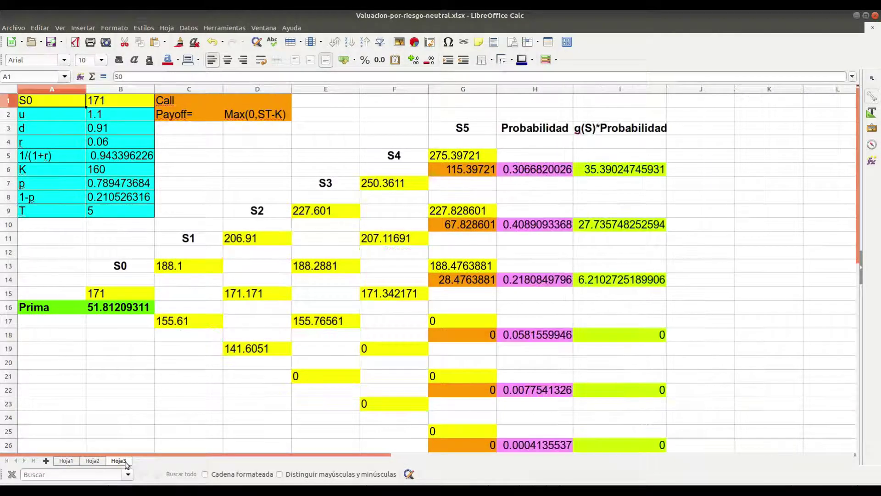
click(92, 461)
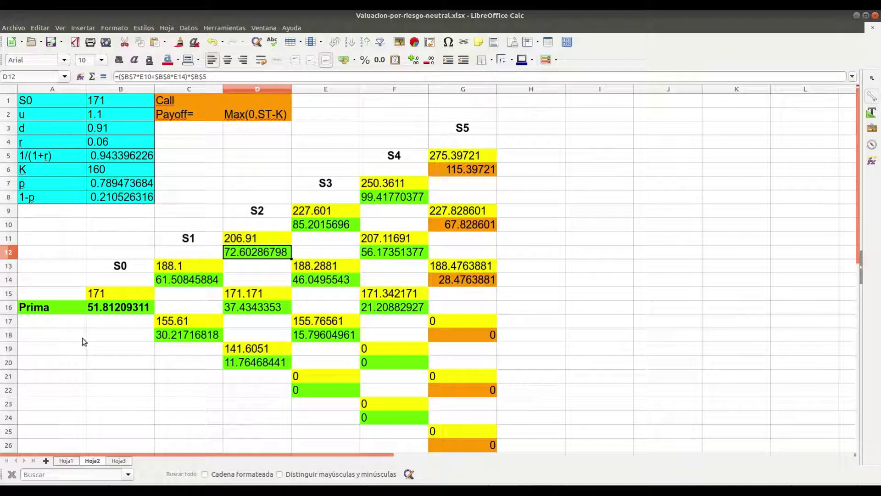
click(120, 461)
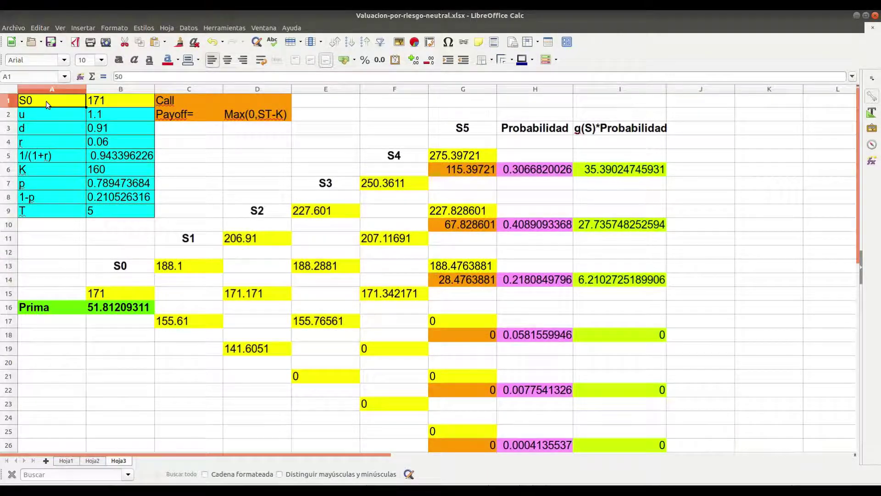
Copy Hoja3's parameter block A1:D9 and paste it into a new sheet, Hoja4
drag(46, 105, 256, 210)
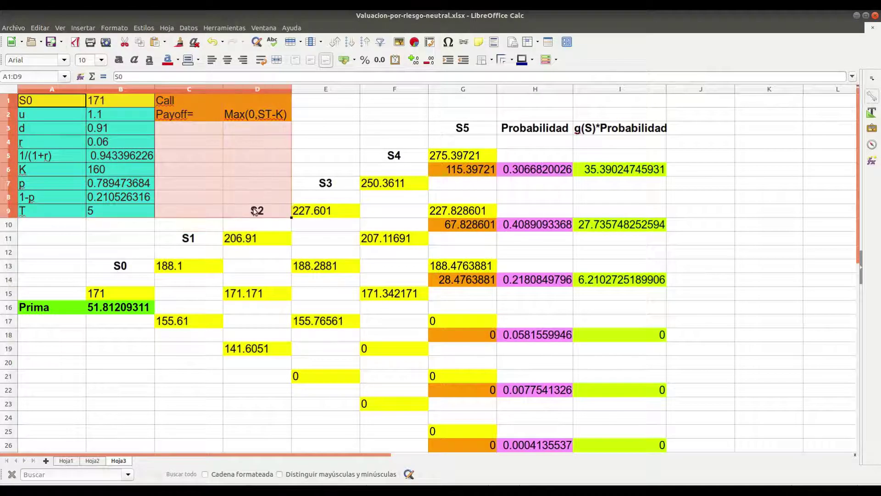
key(ctrl+c)
click(46, 460)
key(ctrl+v)
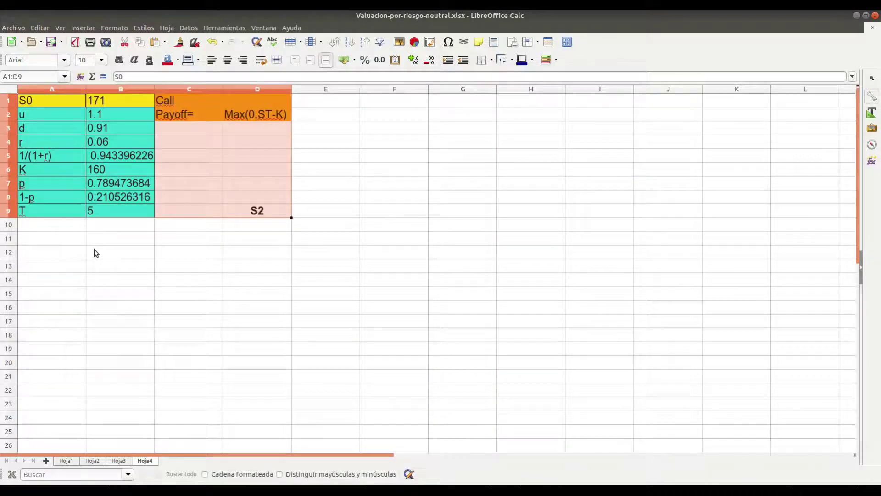
Cancel clearing the S2 label in D9, leaving the pasted block intact
key(Right)
key(Down)
key(Down)
key(Down)
key(Down)
key(Down)
key(Down)
key(Down)
key(Down)
key(Down)
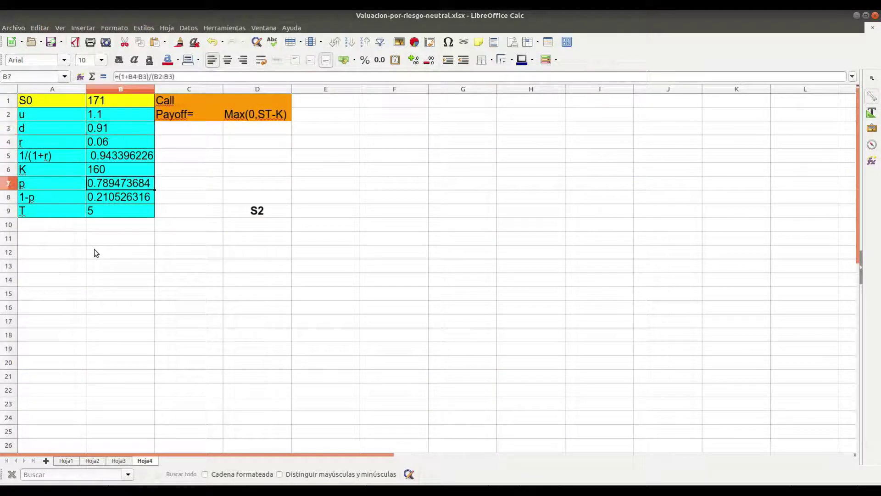
key(Right)
key(Right)
key(Up)
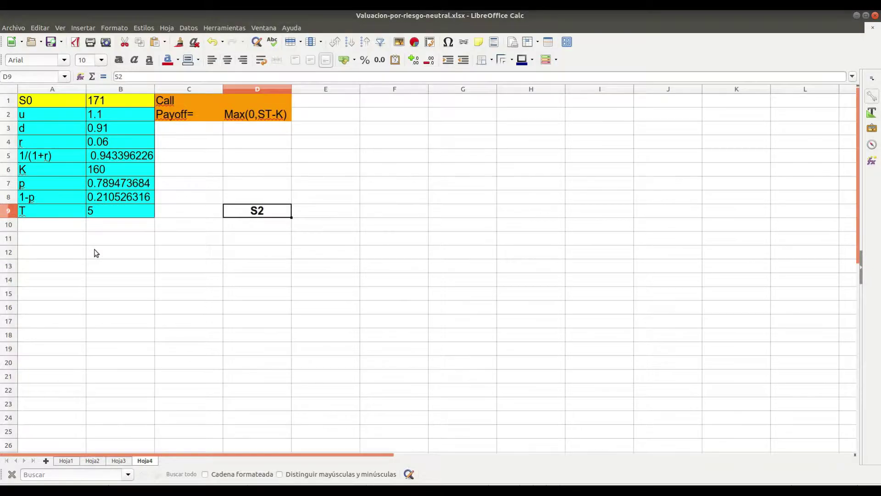
key(BackSpace)
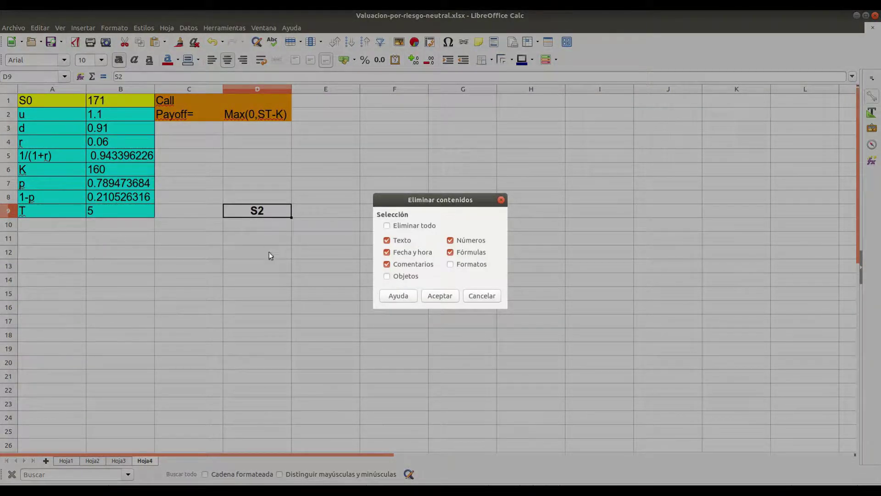
click(487, 296)
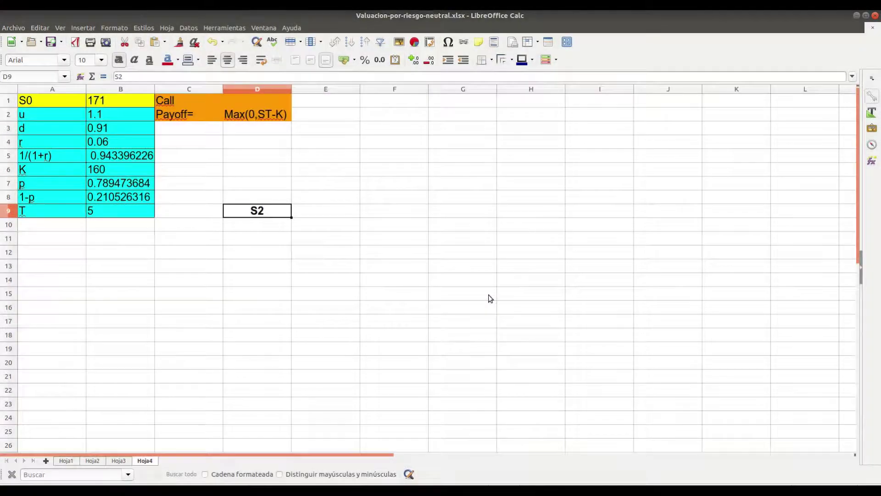
On Hoja4, set S0 in B1 to 2020 and u in B2 to 1.2
key(Left)
key(Left)
key(Up)
key(Up)
key(Up)
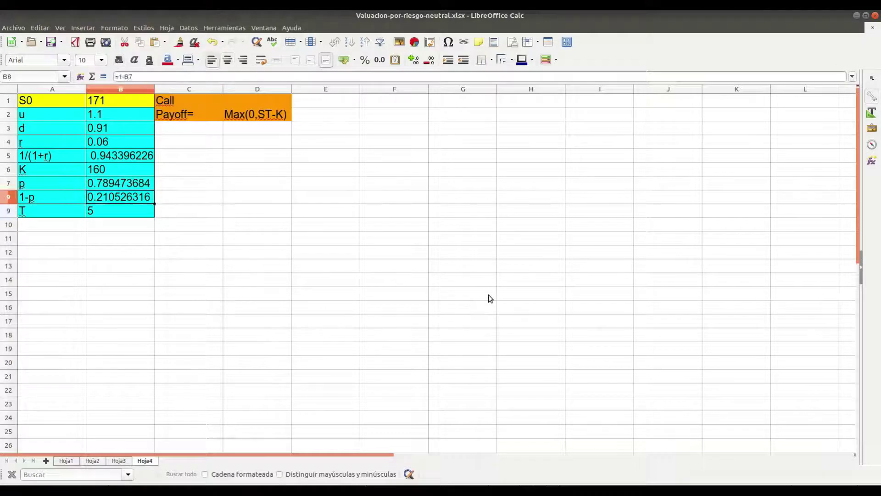
key(Up)
key(Up)
key(Up)
key(Up)
key(Up)
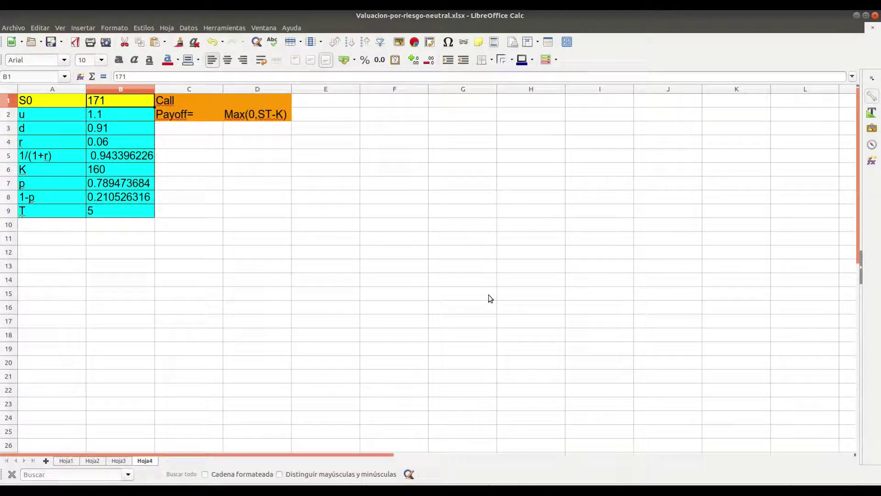
text(2020)
key(Return)
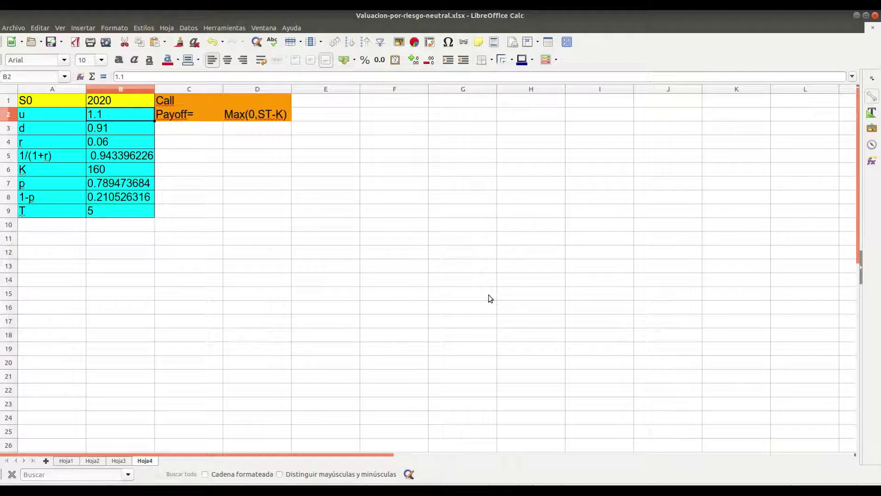
text(1.2)
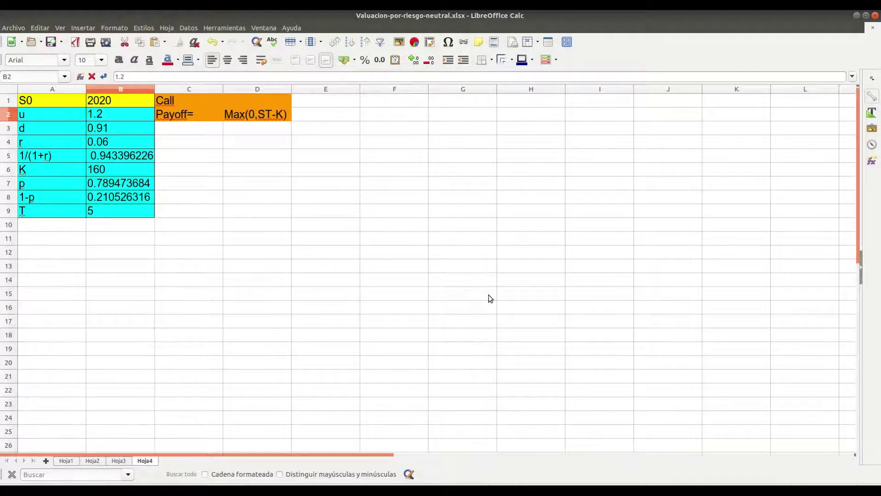
key(Return)
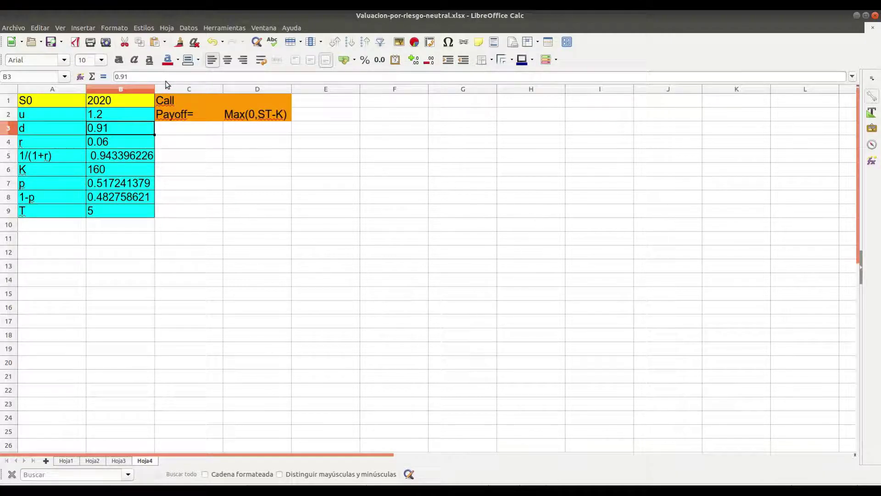
Replace d in B3 with a first attempt, =1/u
click(166, 76)
key(BackSpace)
key(BackSpace)
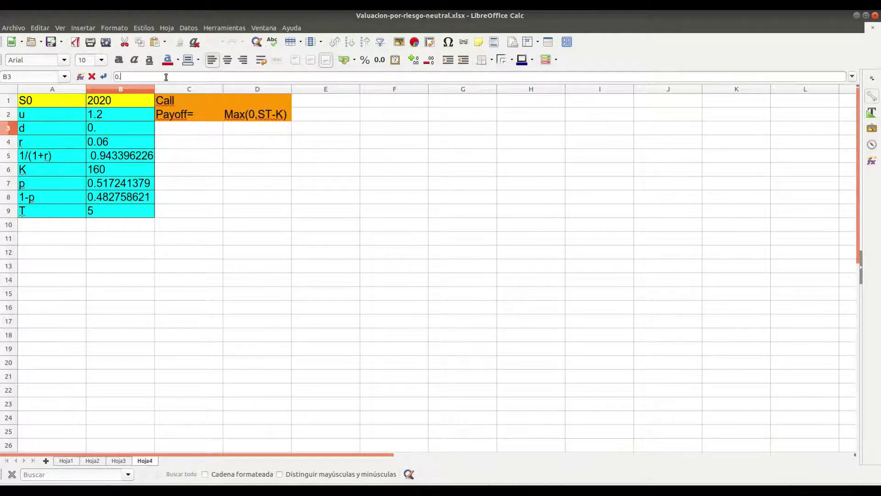
text(1/u)
key(Home)
key(Delete)
text(=)
key(Return)
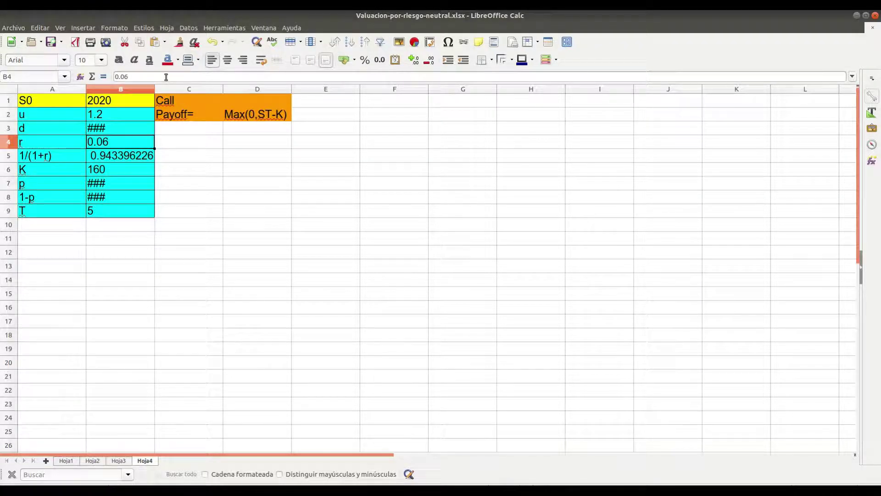
key(Up)
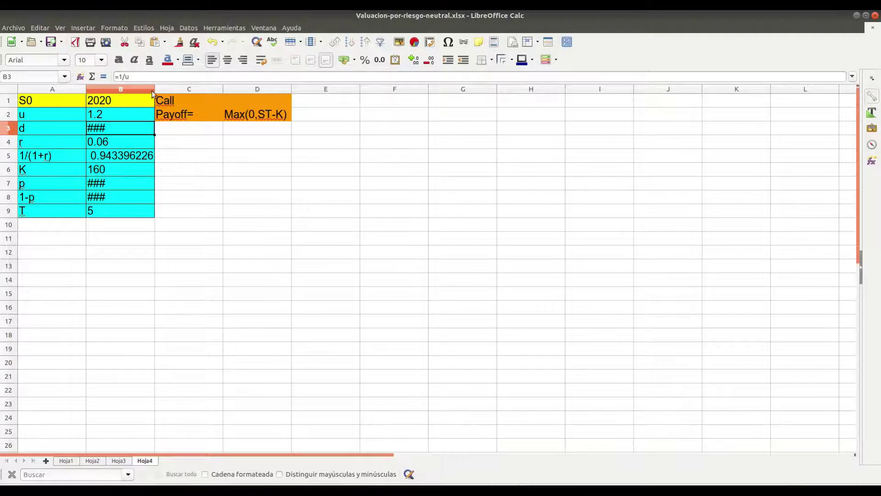
Widen column B and redefine d in B3 as =1/B2, giving 0.833333333333
drag(156, 90, 171, 90)
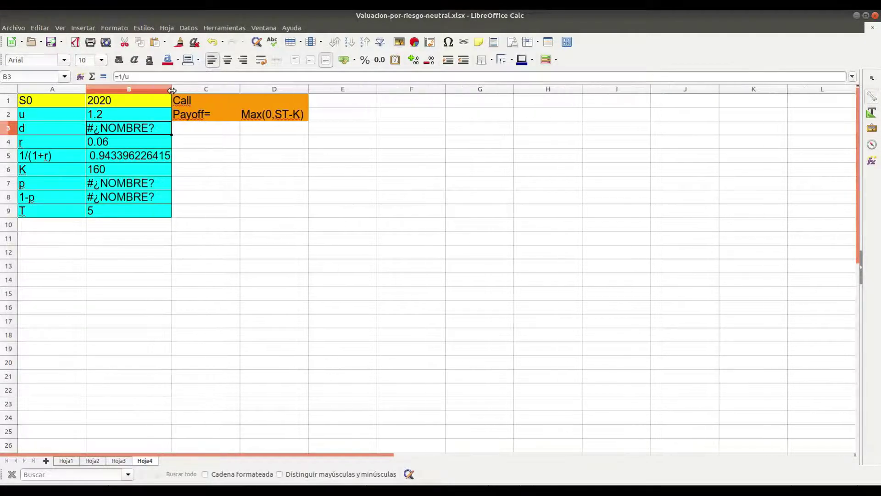
click(139, 75)
key(BackSpace)
key(BackSpace)
key(BackSpace)
key(BackSpace)
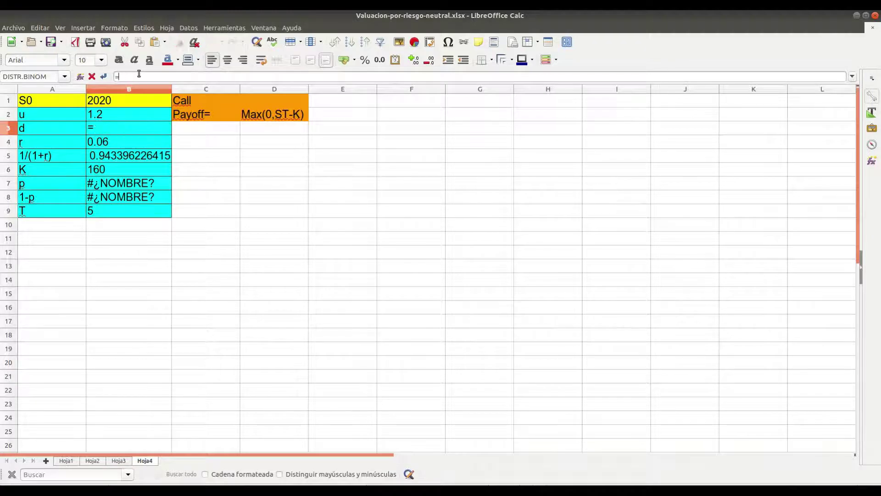
text(=1/)
click(119, 114)
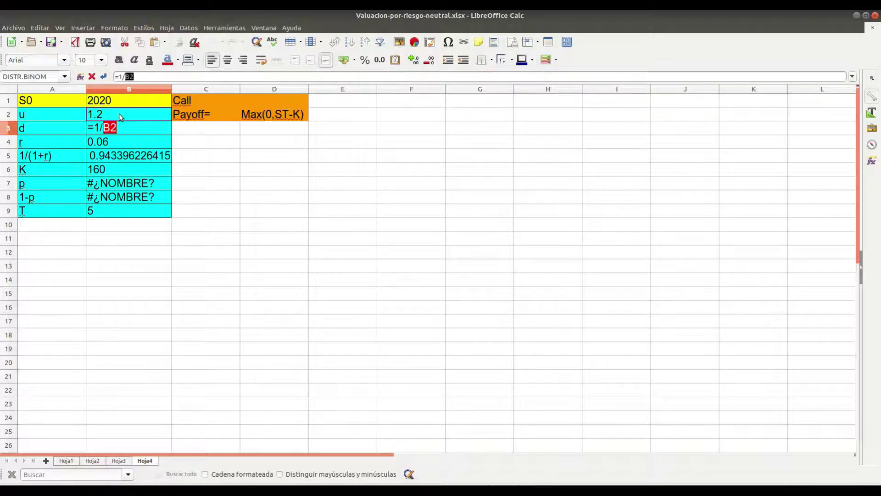
key(Return)
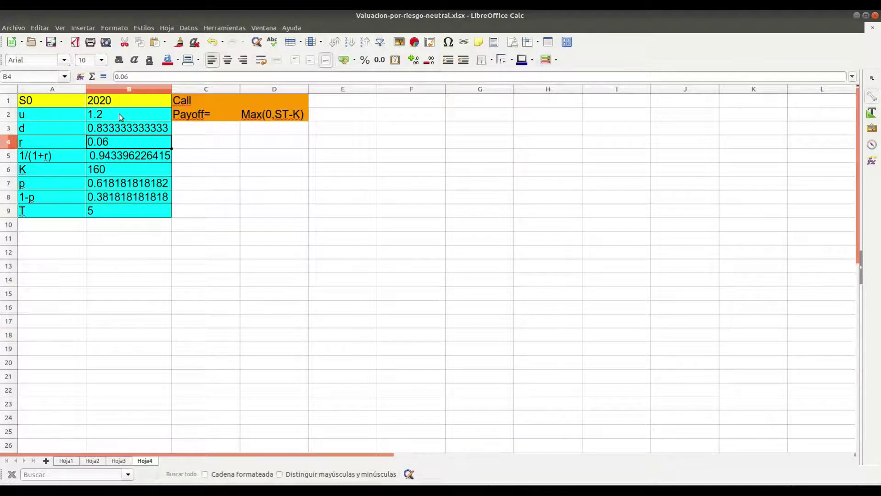
key(Down)
key(Down)
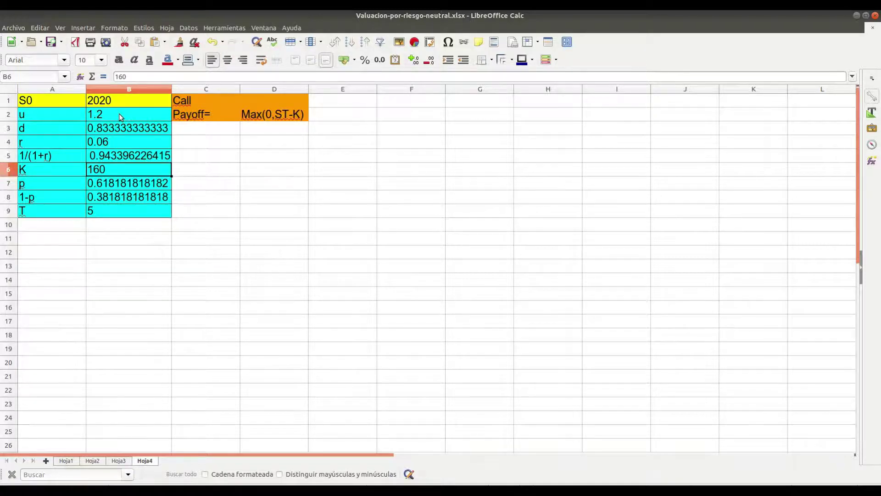
Set strike K in B6 to =B1+30, giving 2050
text(=)
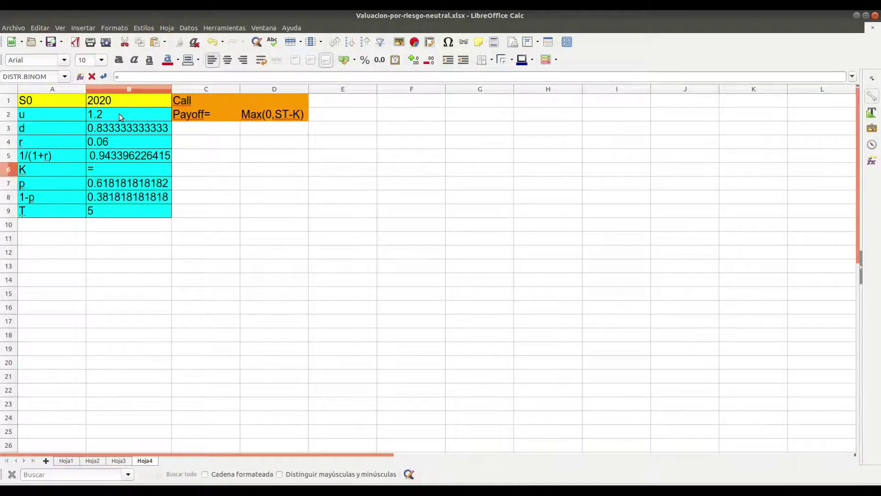
click(118, 98)
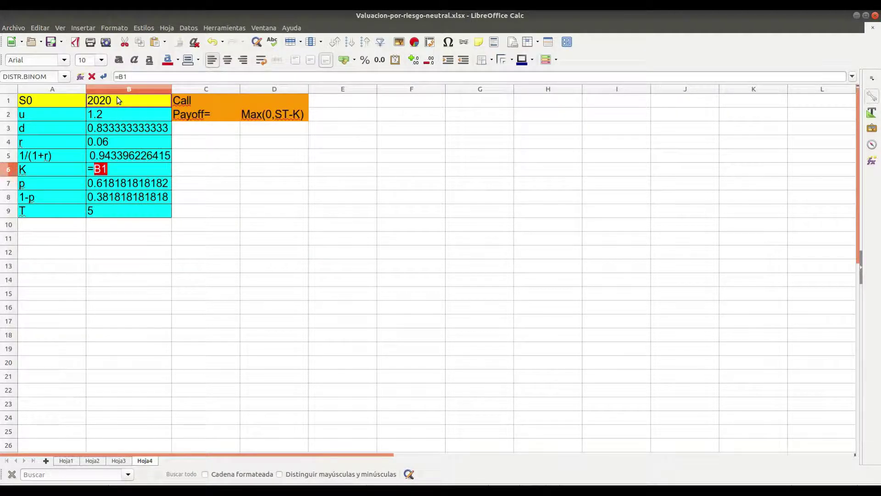
click(141, 77)
text(+30)
key(Return)
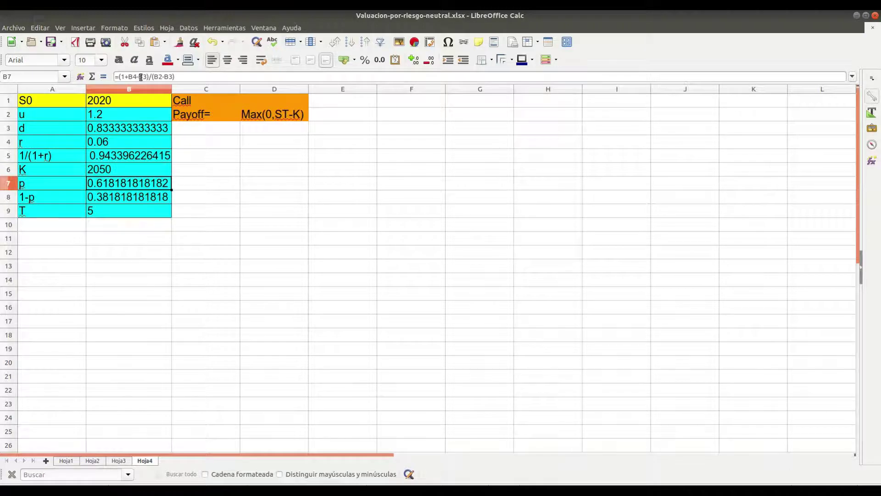
Add the note K=2020+edad in C6 beside the strike
key(Up)
key(Right)
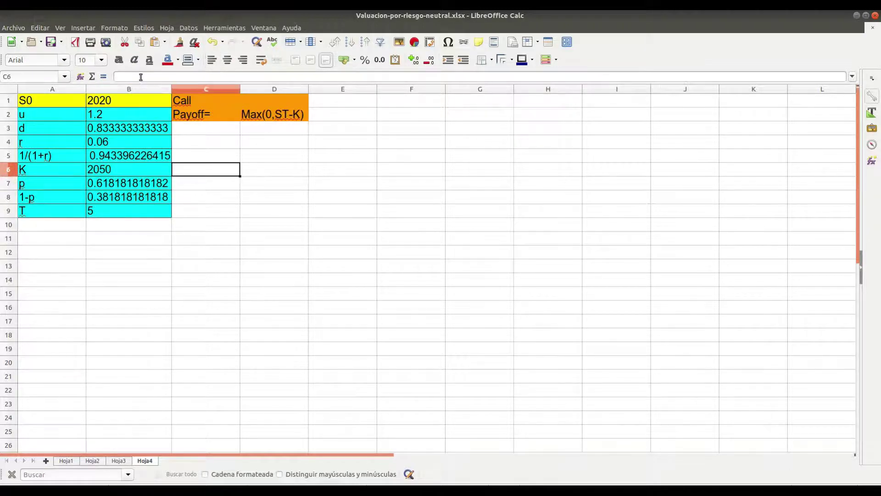
text(K)
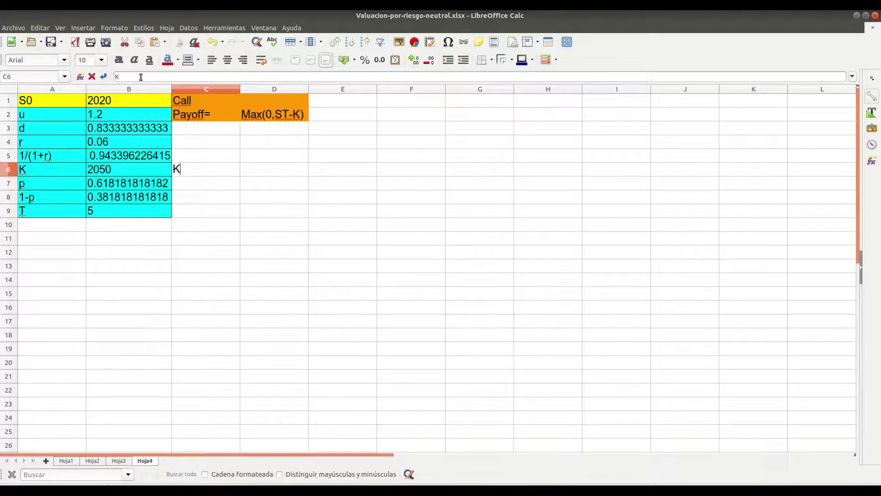
text(=2020+edad)
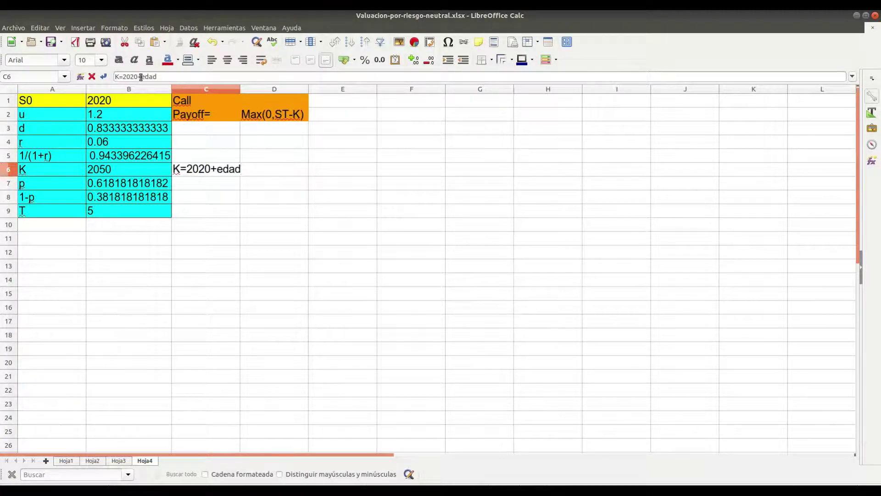
key(Return)
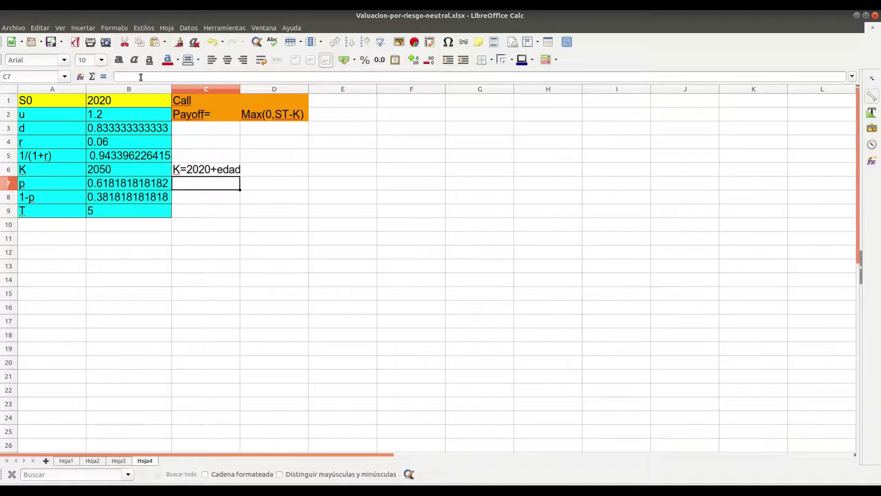
key(Left)
key(Down)
key(Down)
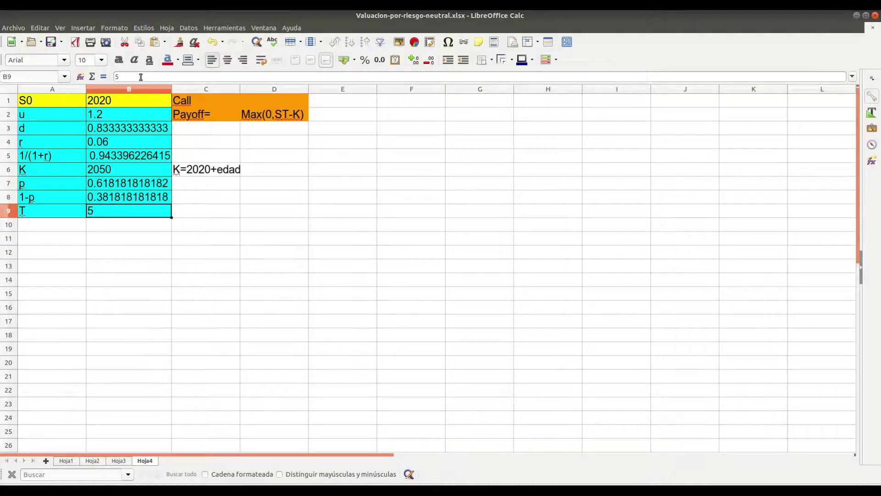
Change the period count T in B9 from 5 to 7
click(141, 77)
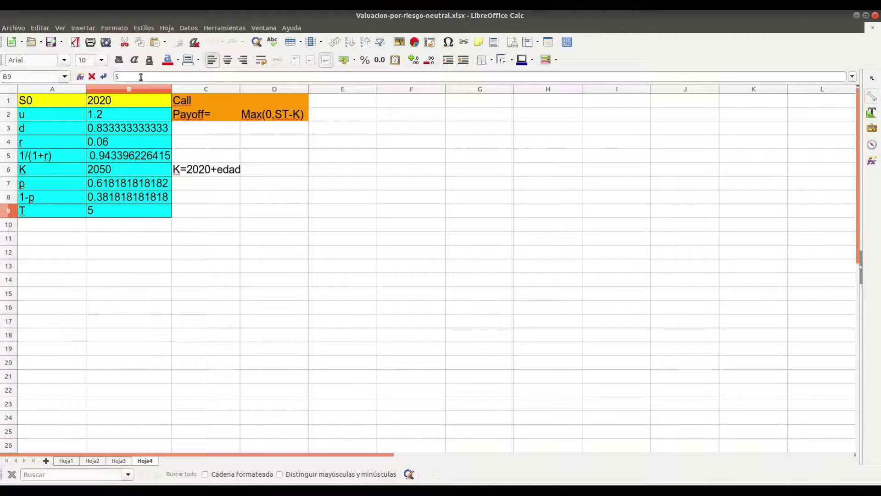
key(BackSpace)
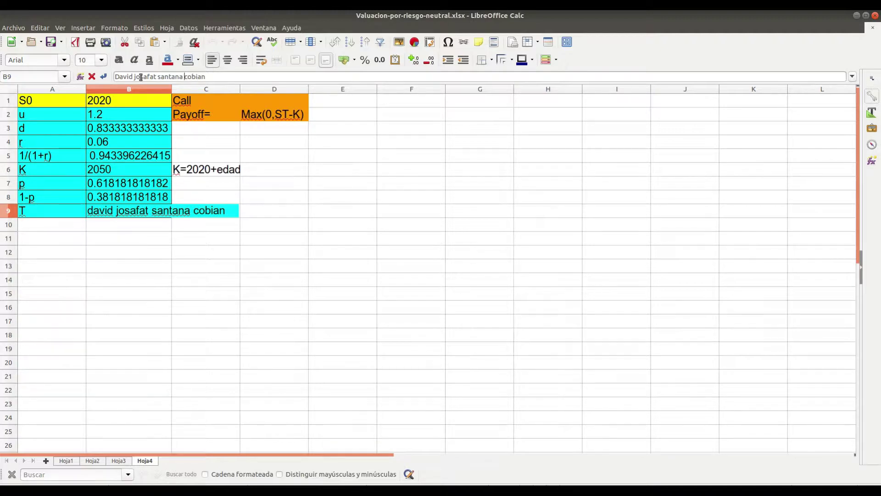
key(Left)
key(Left)
key(Left)
key(Left)
key(Left)
key(Left)
key(Right)
key(Right)
key(Right)
key(Right)
key(Right)
key(Right)
key(BackSpace)
key(BackSpace)
key(BackSpace)
key(BackSpace)
key(BackSpace)
key(BackSpace)
key(BackSpace)
key(BackSpace)
key(BackSpace)
key(BackSpace)
key(BackSpace)
key(BackSpace)
key(BackSpace)
key(BackSpace)
key(BackSpace)
key(BackSpace)
key(BackSpace)
key(BackSpace)
key(BackSpace)
key(BackSpace)
key(BackSpace)
key(BackSpace)
key(BackSpace)
key(BackSpace)
key(BackSpace)
key(BackSpace)
key(BackSpace)
key(BackSpace)
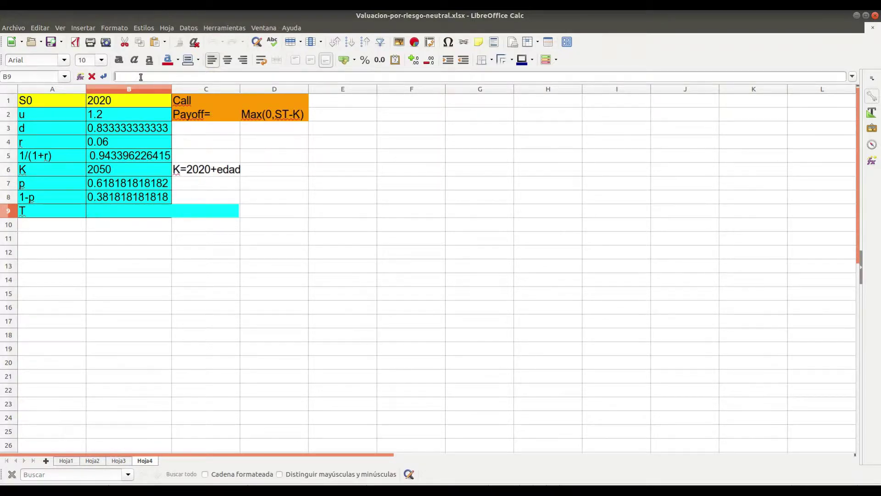
text(7)
key(Return)
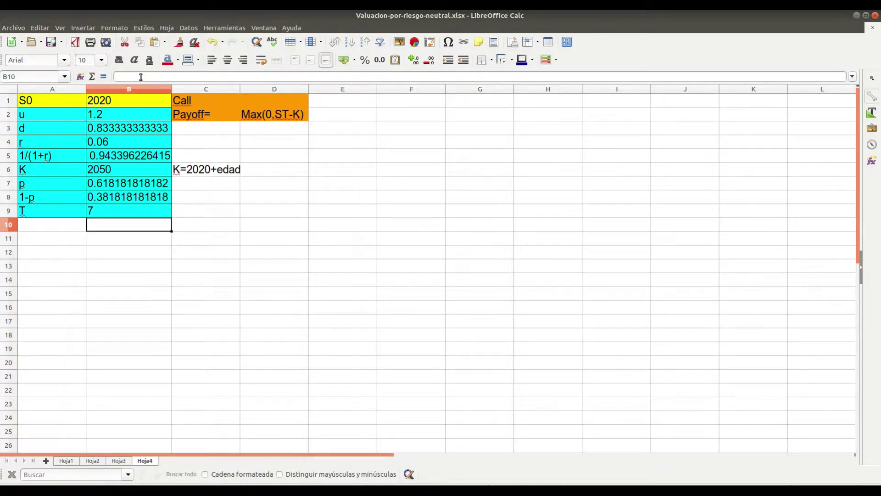
Relabel the option header in C1 from Call to Put
key(Up)
key(Up)
key(Up)
key(Up)
key(Up)
key(Up)
key(Up)
key(Up)
key(Up)
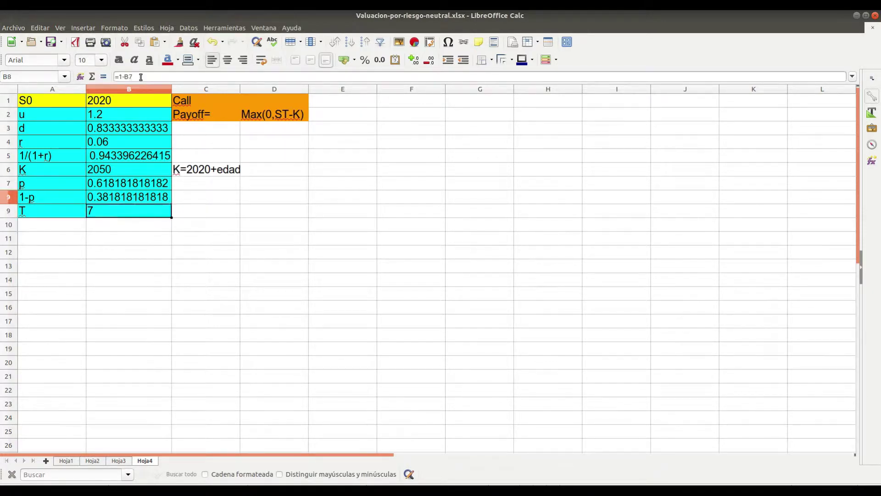
key(Right)
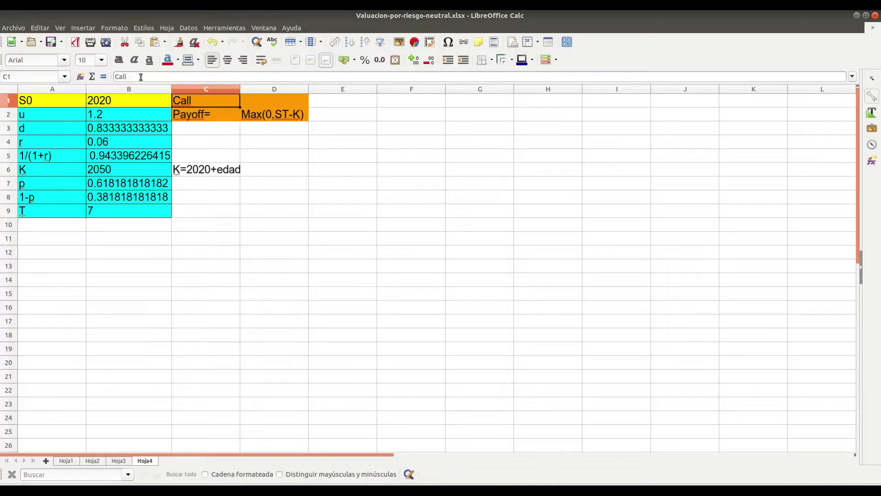
text(Put)
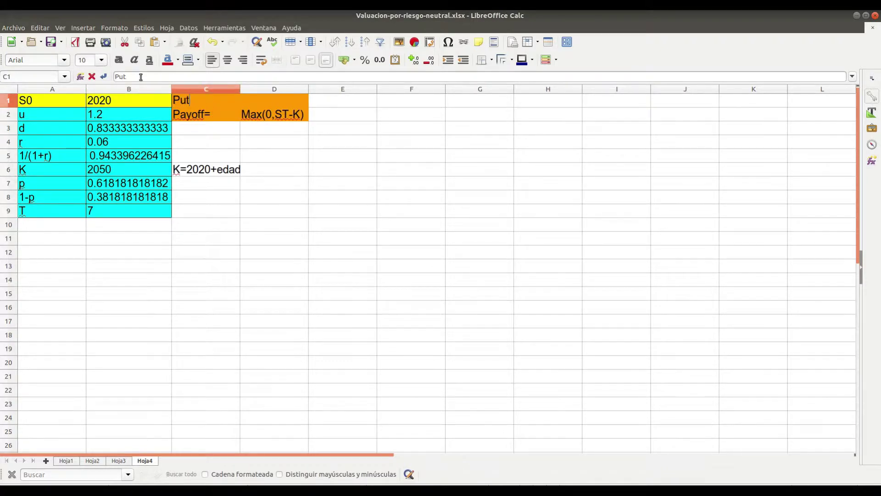
key(Return)
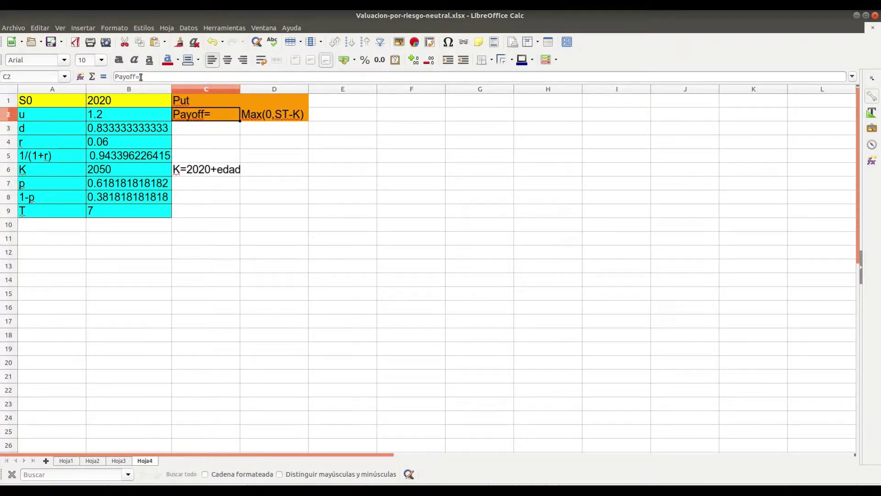
Rewrite the payoff text in D2 as Max(0,K-ST)
key(Right)
click(141, 77)
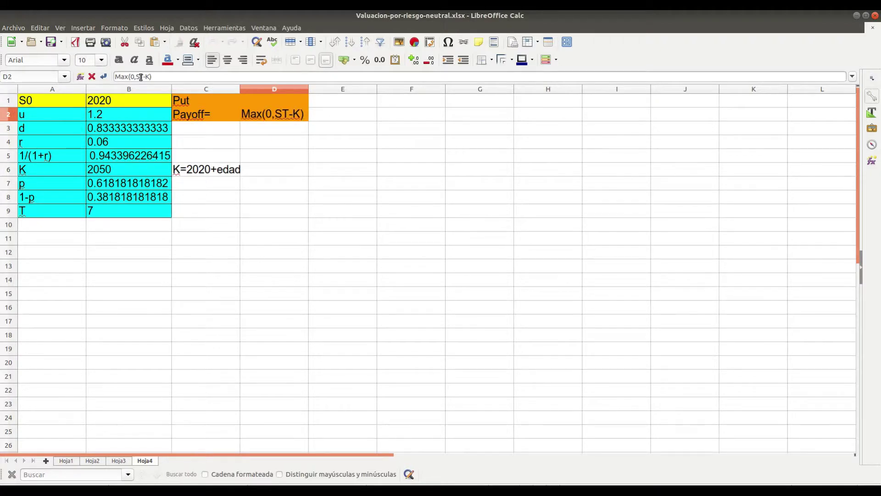
key(BackSpace)
key(BackSpace)
text(K)
key(Delete)
text(ST)
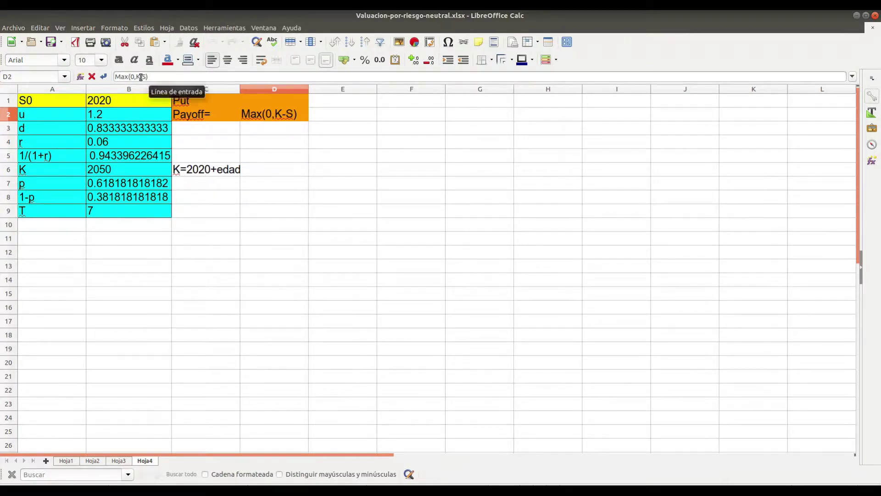
key(Return)
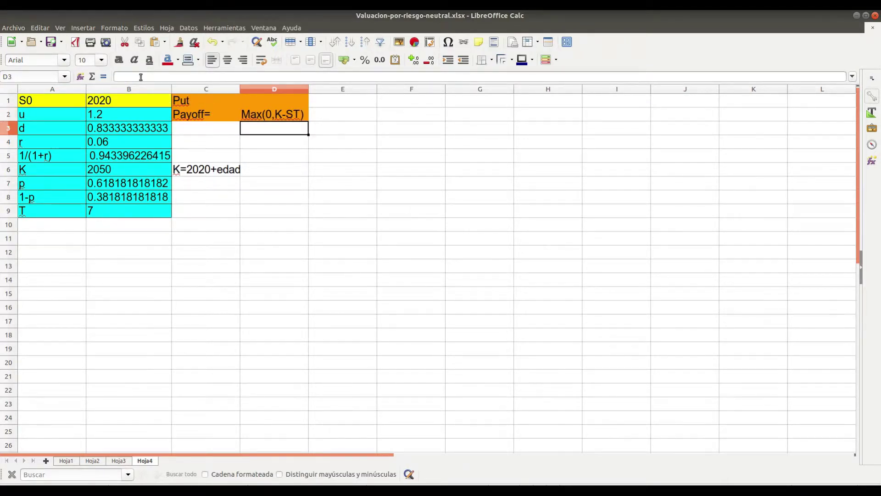
key(Down)
key(Down)
key(Down)
key(Down)
key(Down)
key(Down)
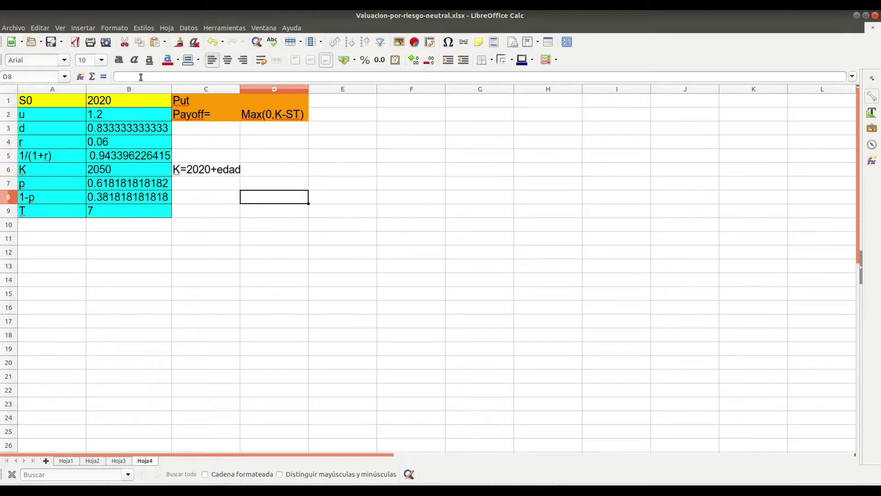
Enter a first note 'T= max de letras' in C9 beside T
text(T)
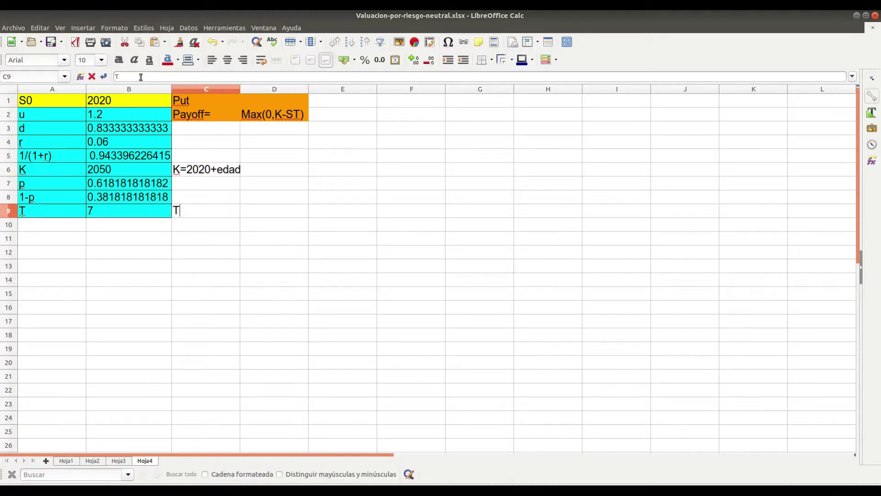
text(= max de letras)
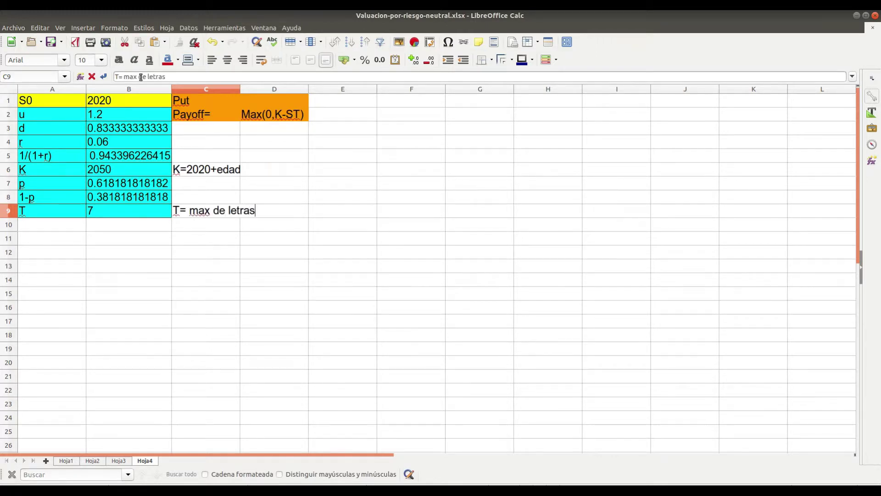
key(Return)
key(Up)
key(Right)
key(Right)
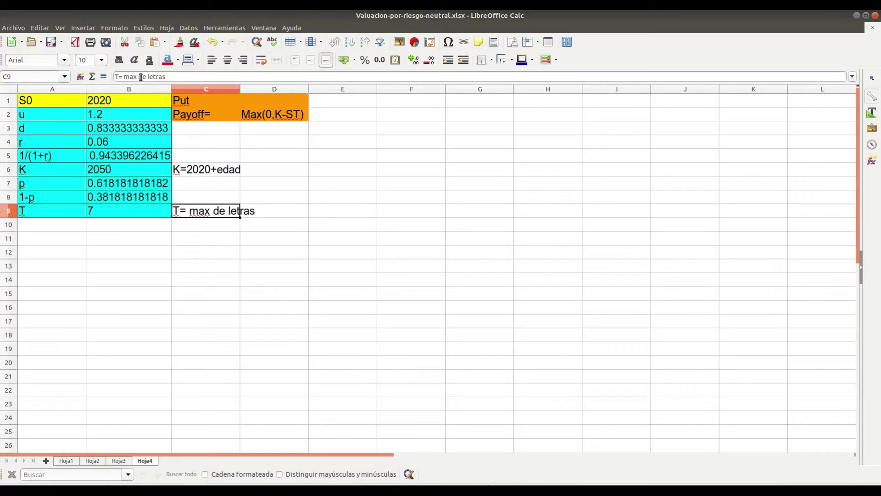
Revise the C9 note to read 'T= max (# letras en cada nombre y apellido)'
click(141, 77)
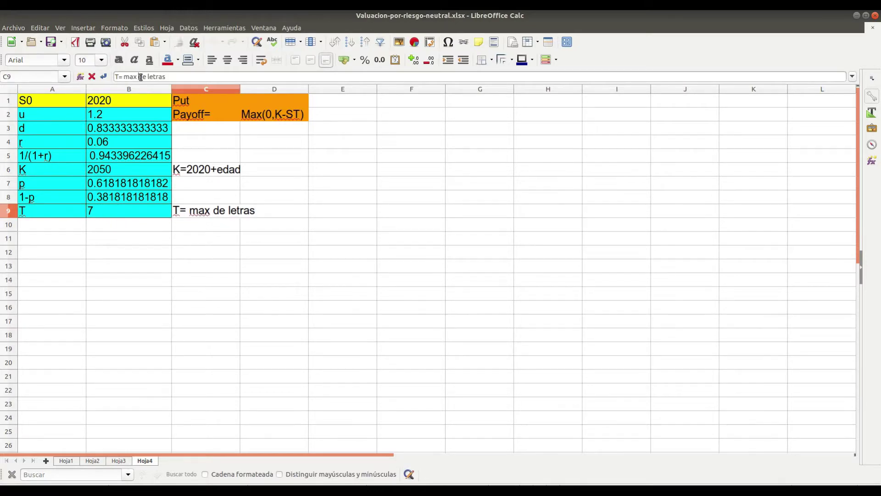
text(()
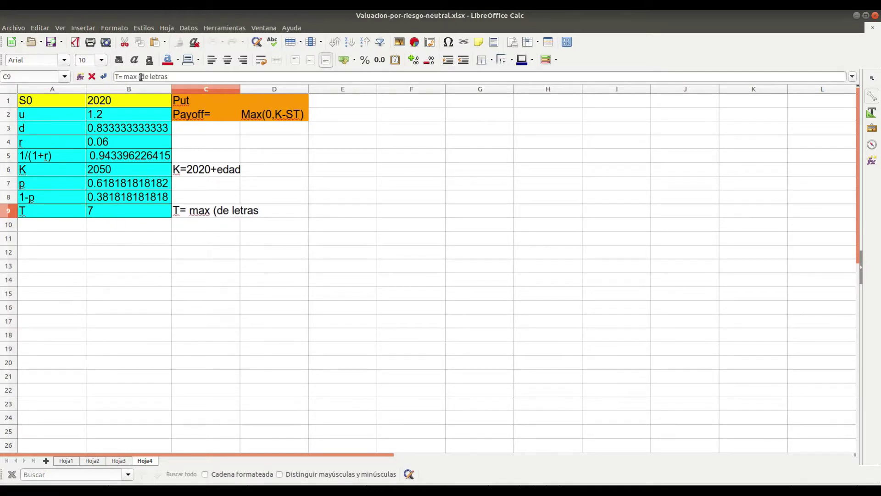
text(#)
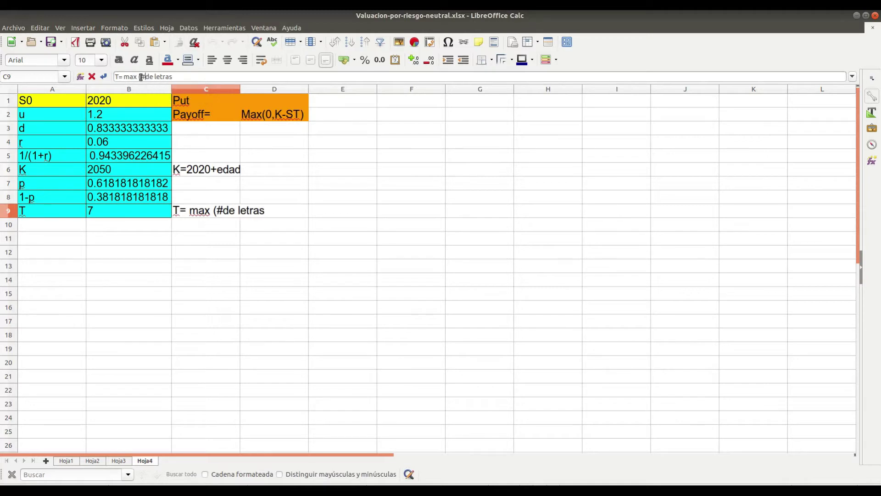
key(Delete)
key(Delete)
key(Right)
key(Right)
key(Right)
key(Right)
key(Right)
key(Right)
key(Right)
text(en)
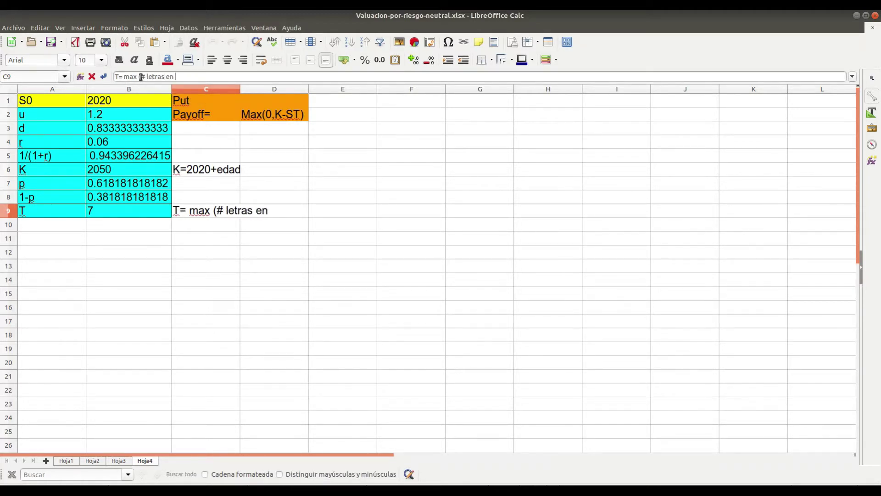
text( cada nombre)
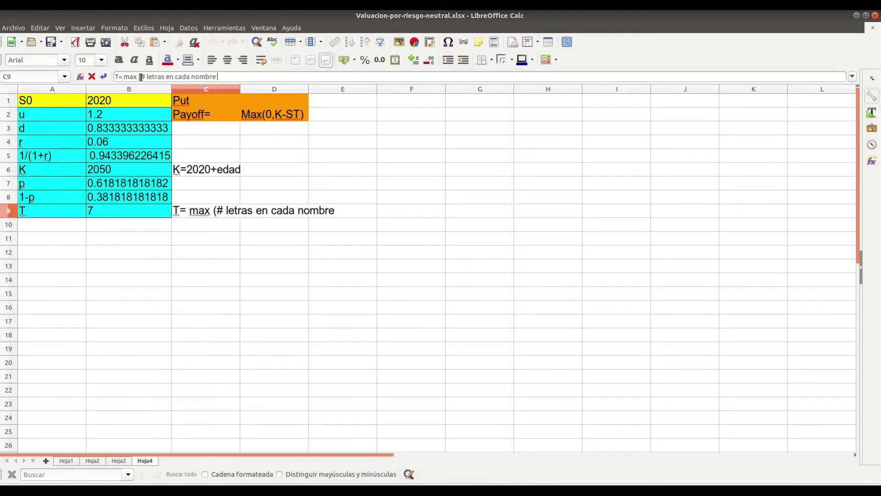
text( y apellido)
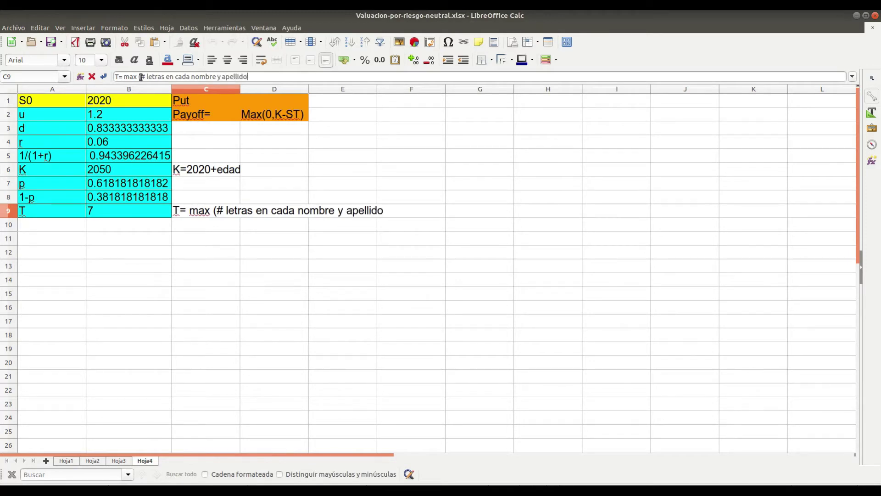
text())
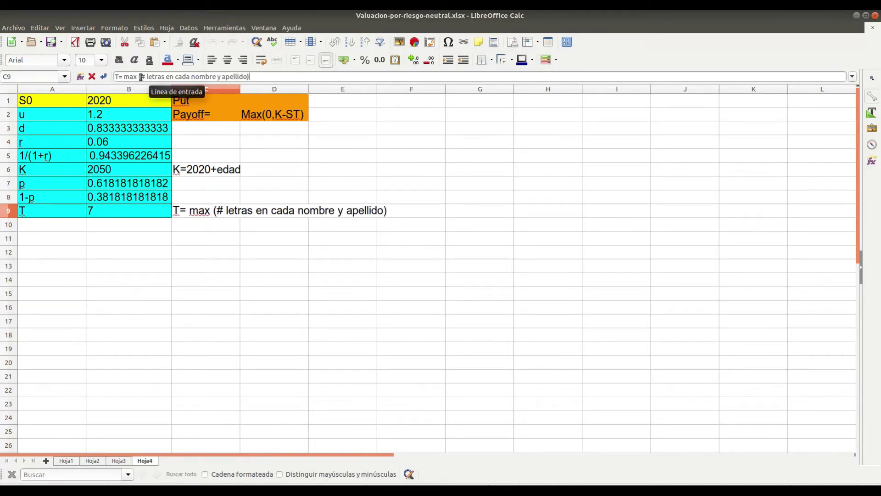
key(Return)
key(Left)
key(Left)
key(Up)
key(Up)
key(Up)
key(Up)
key(Up)
key(Up)
key(Up)
key(Up)
key(Up)
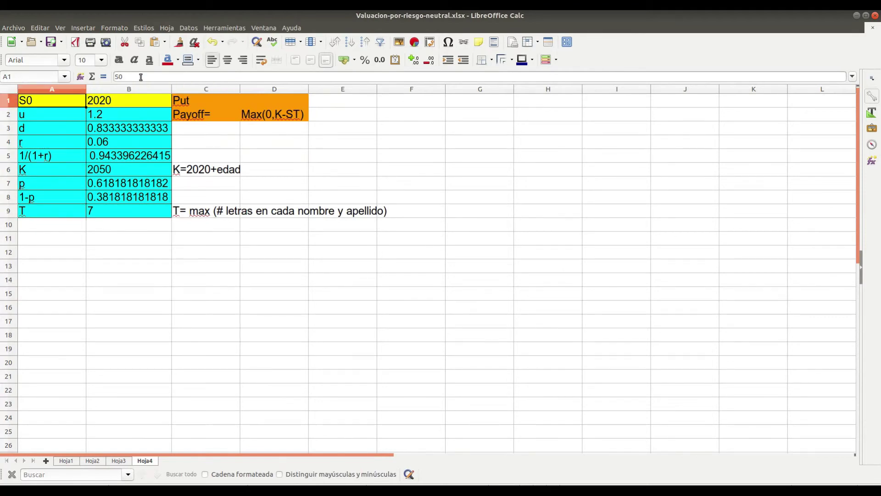
click(347, 101)
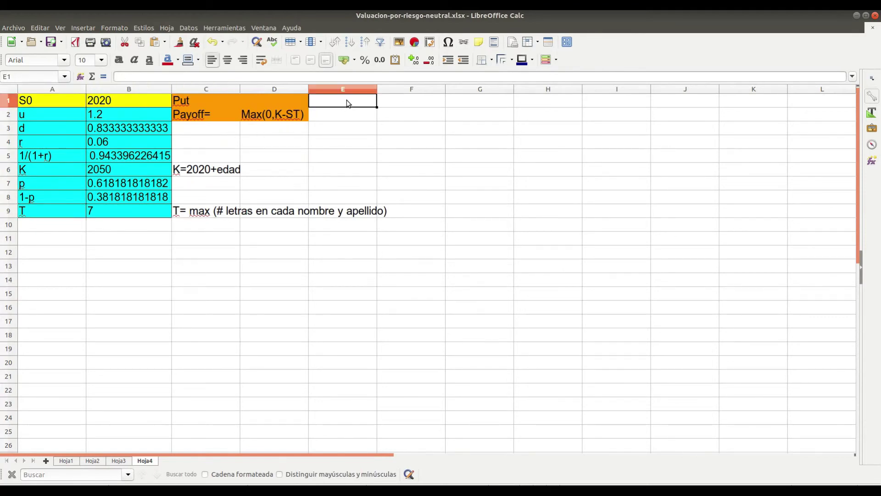
click(192, 256)
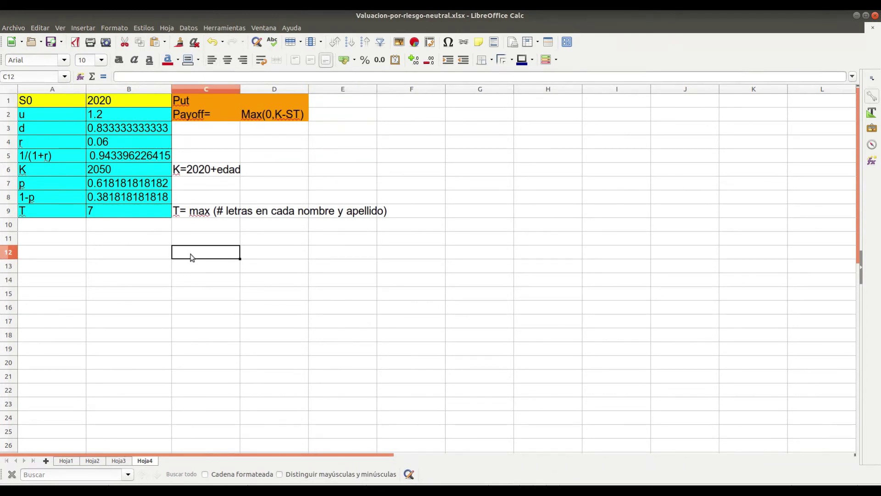